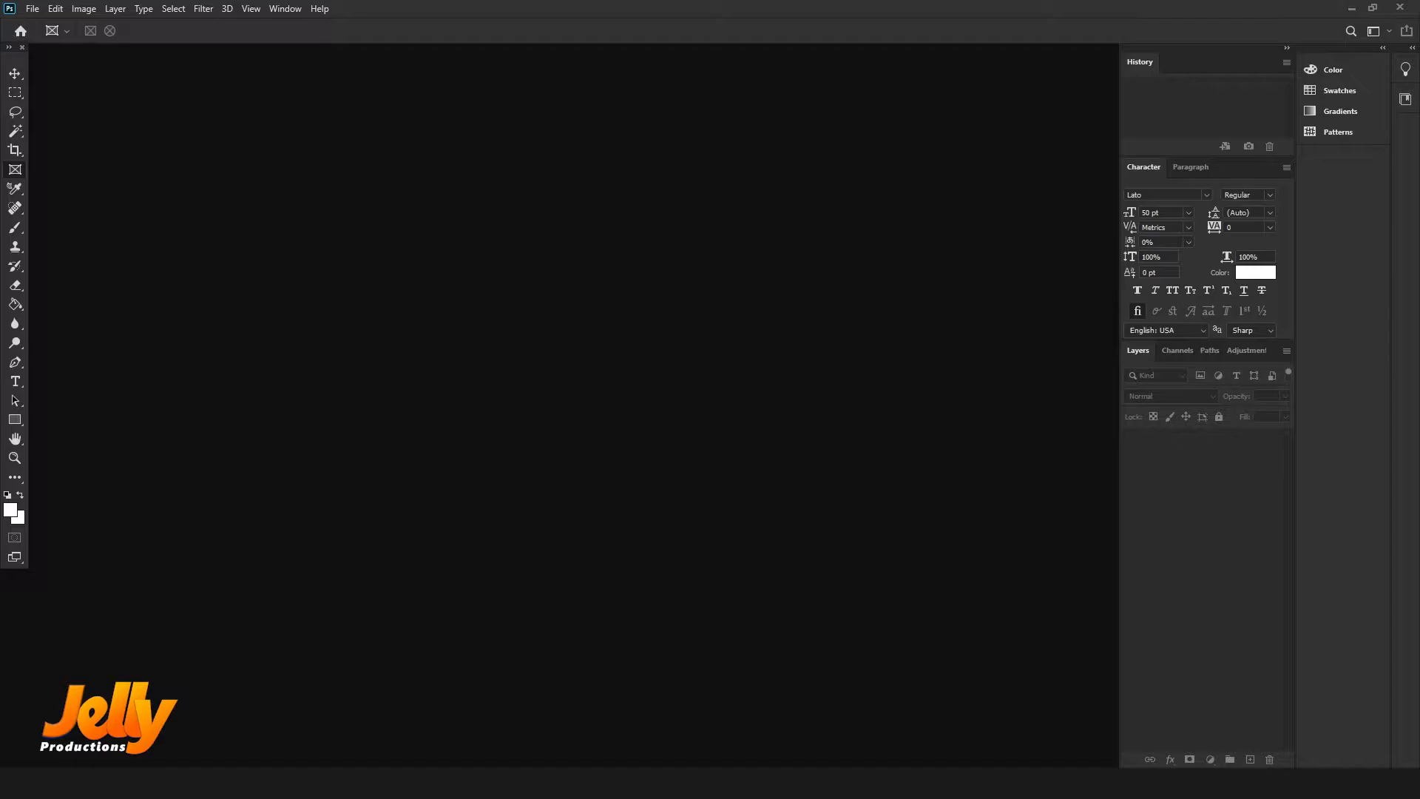
# Step: Set up a new document 2600 pixels wide and 1625 pixels high at a resolution of 300 pixels/inch
pyautogui.click(33, 11)
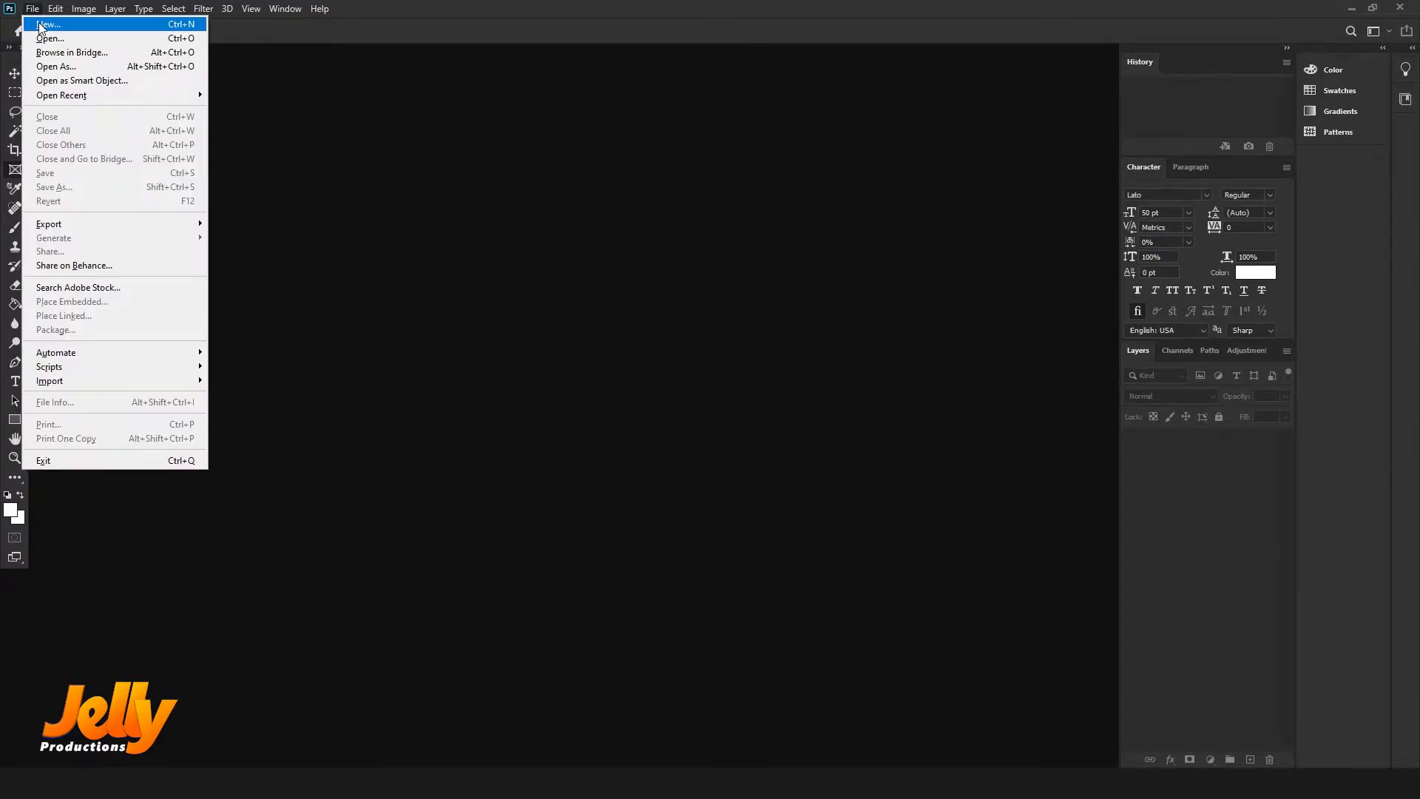
pyautogui.click(40, 26)
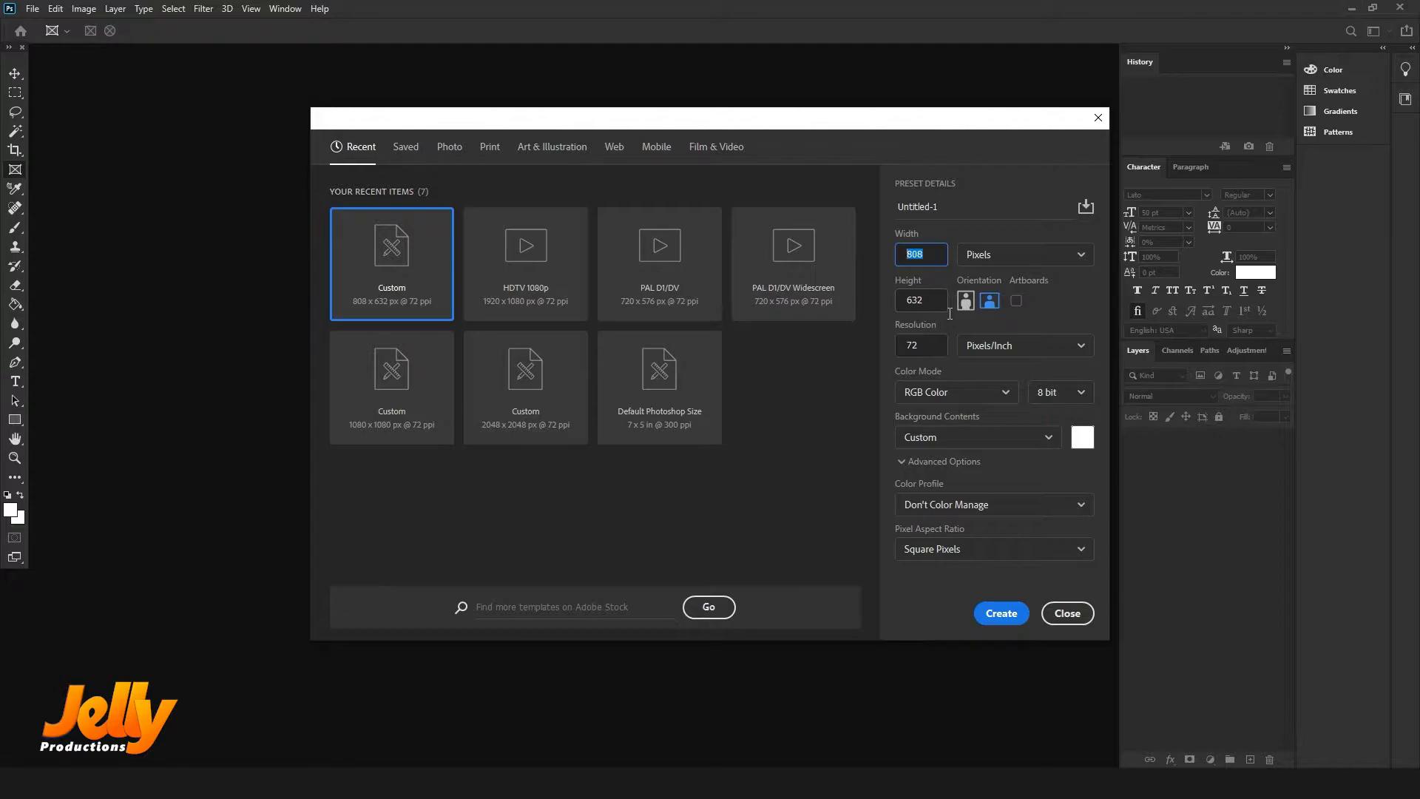
pyautogui.write('2600')
pyautogui.press('Tab')
pyautogui.press('Tab')
pyautogui.write('16')
pyautogui.press('Tab')
pyautogui.write('300')
pyautogui.press('Tab')
pyautogui.press('Tab')
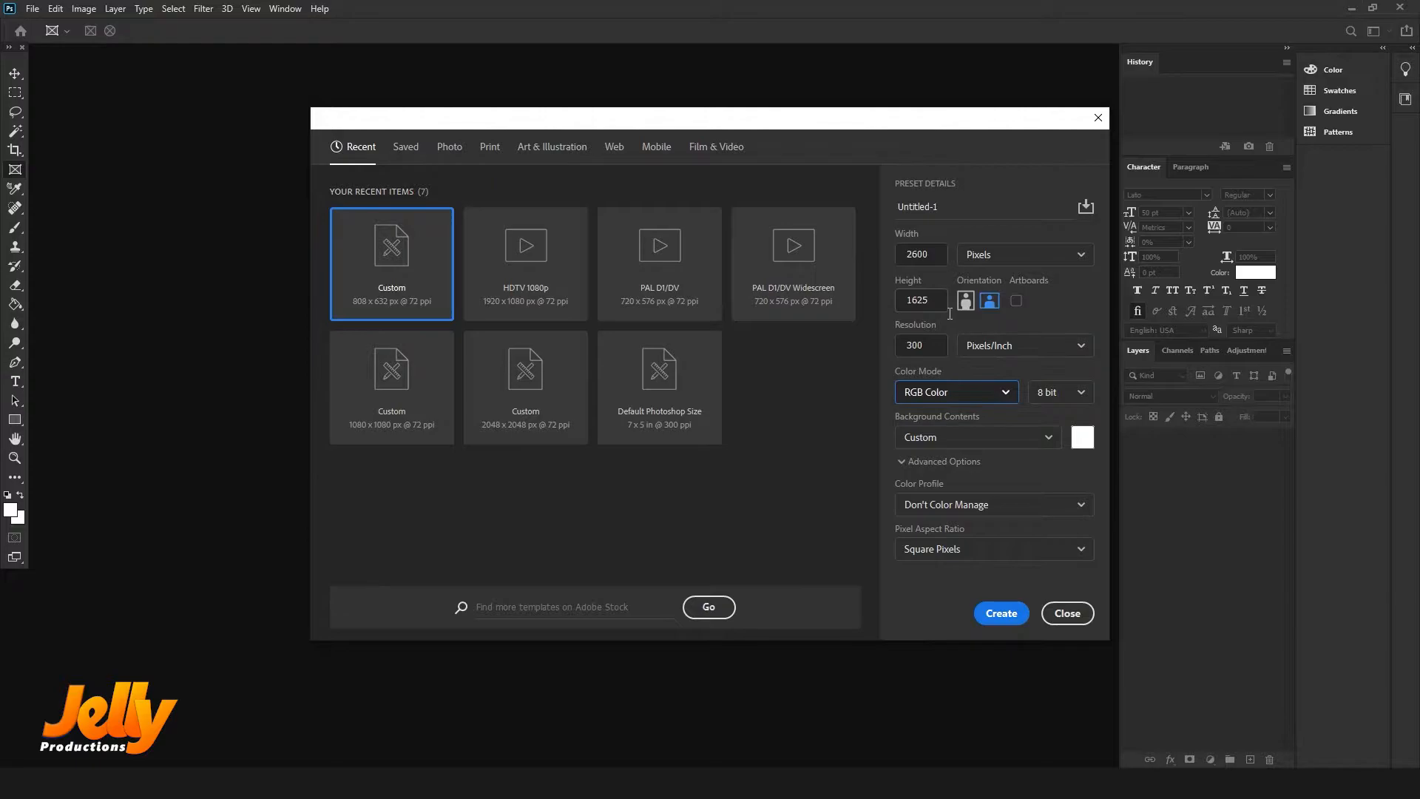
pyautogui.press('Tab')
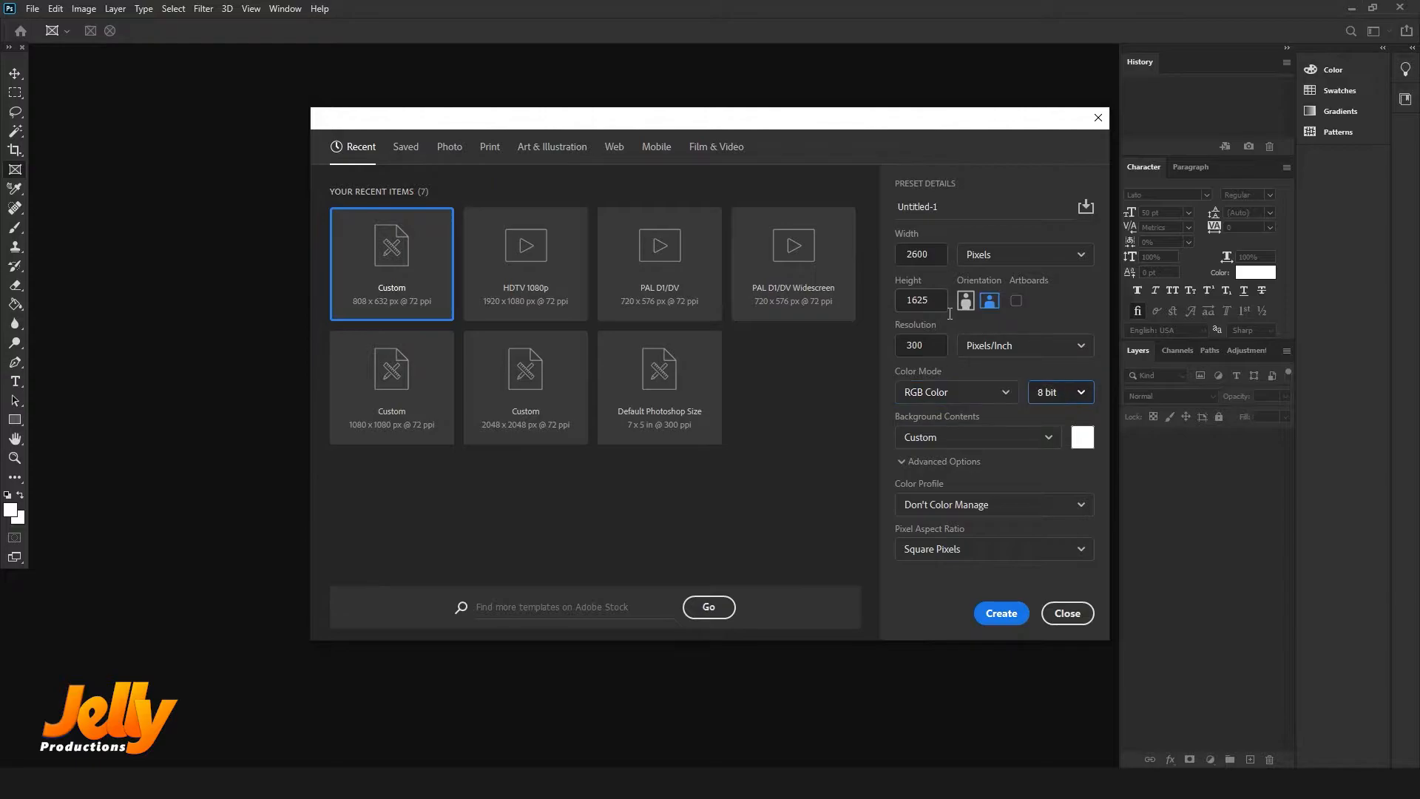
# Step: Set the background contents to White and create the document
pyautogui.click(1043, 437)
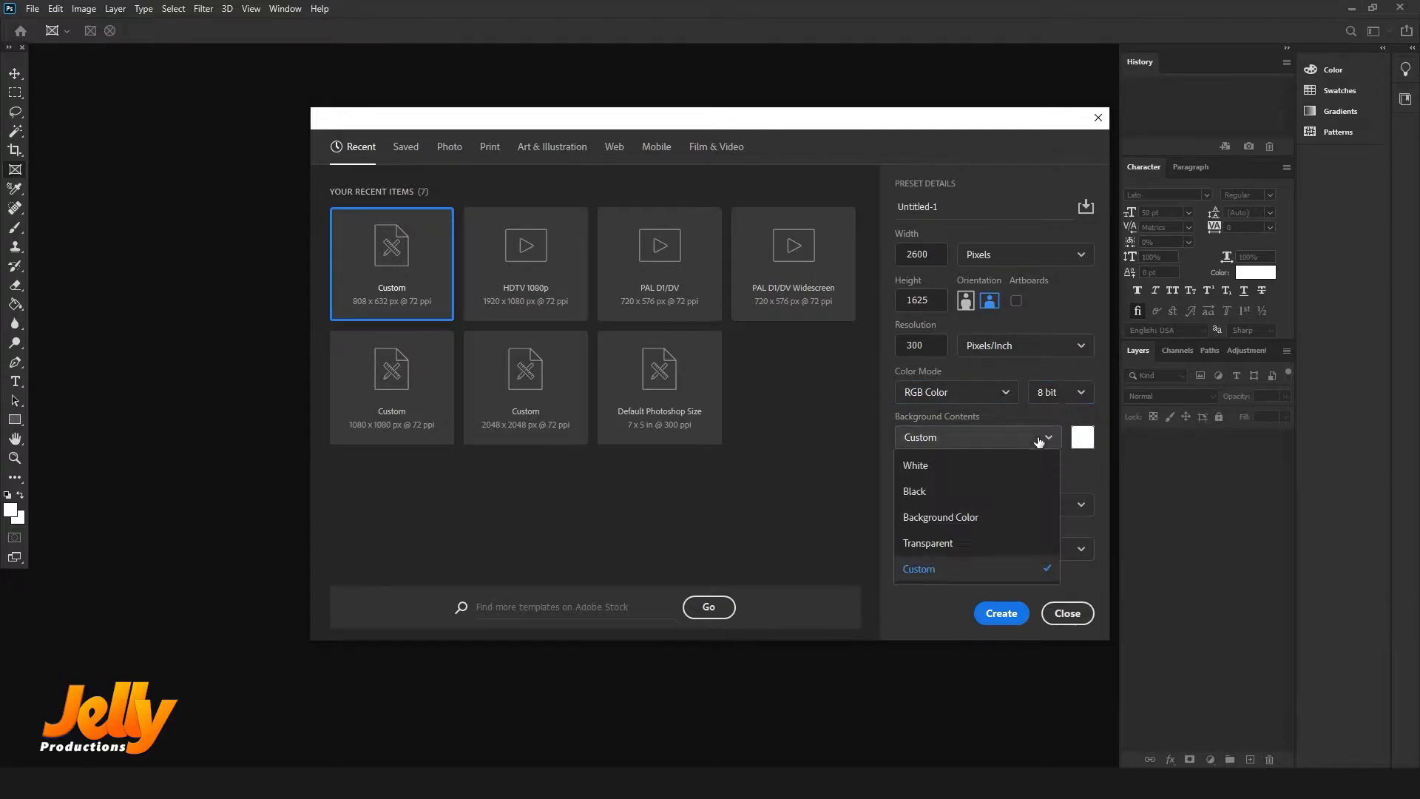
pyautogui.click(937, 465)
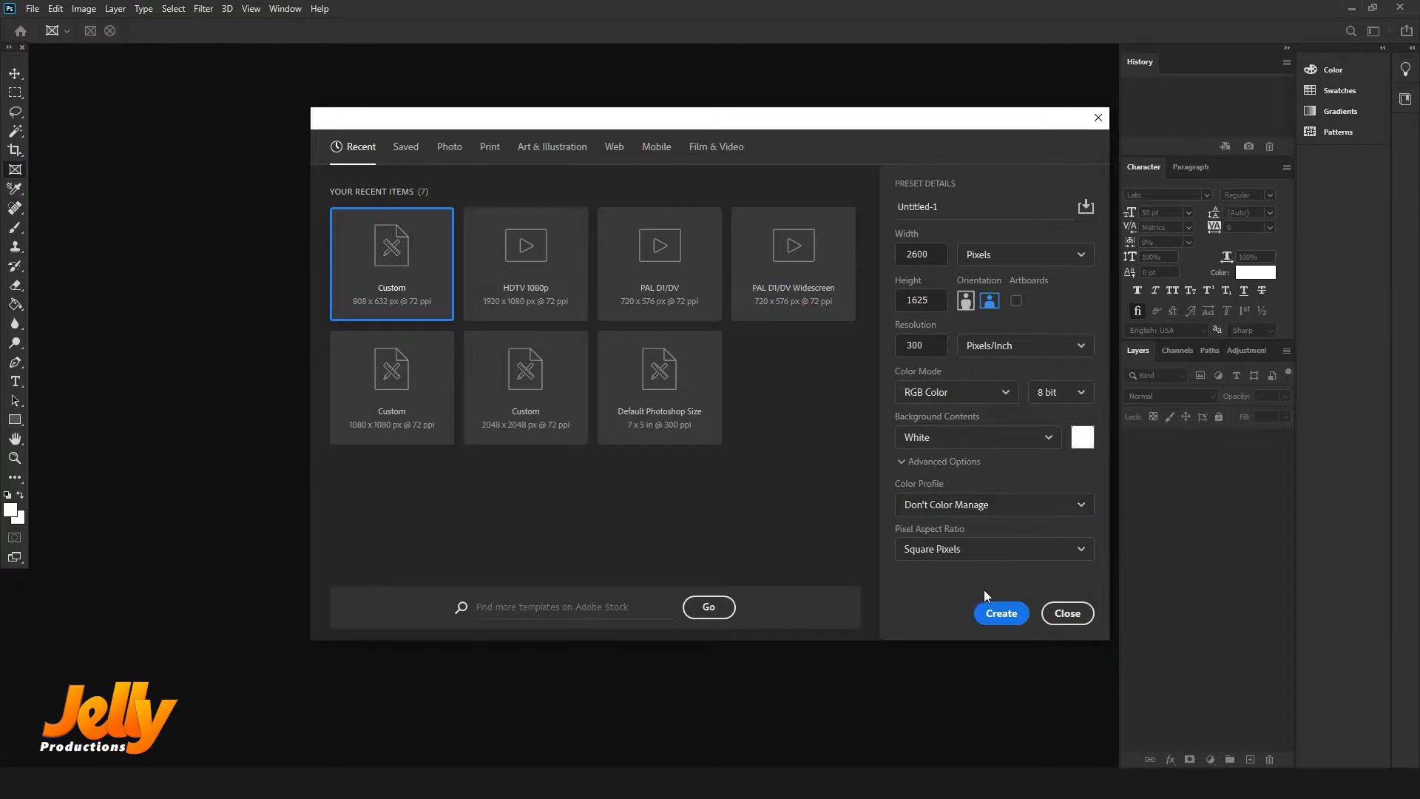
pyautogui.click(1012, 624)
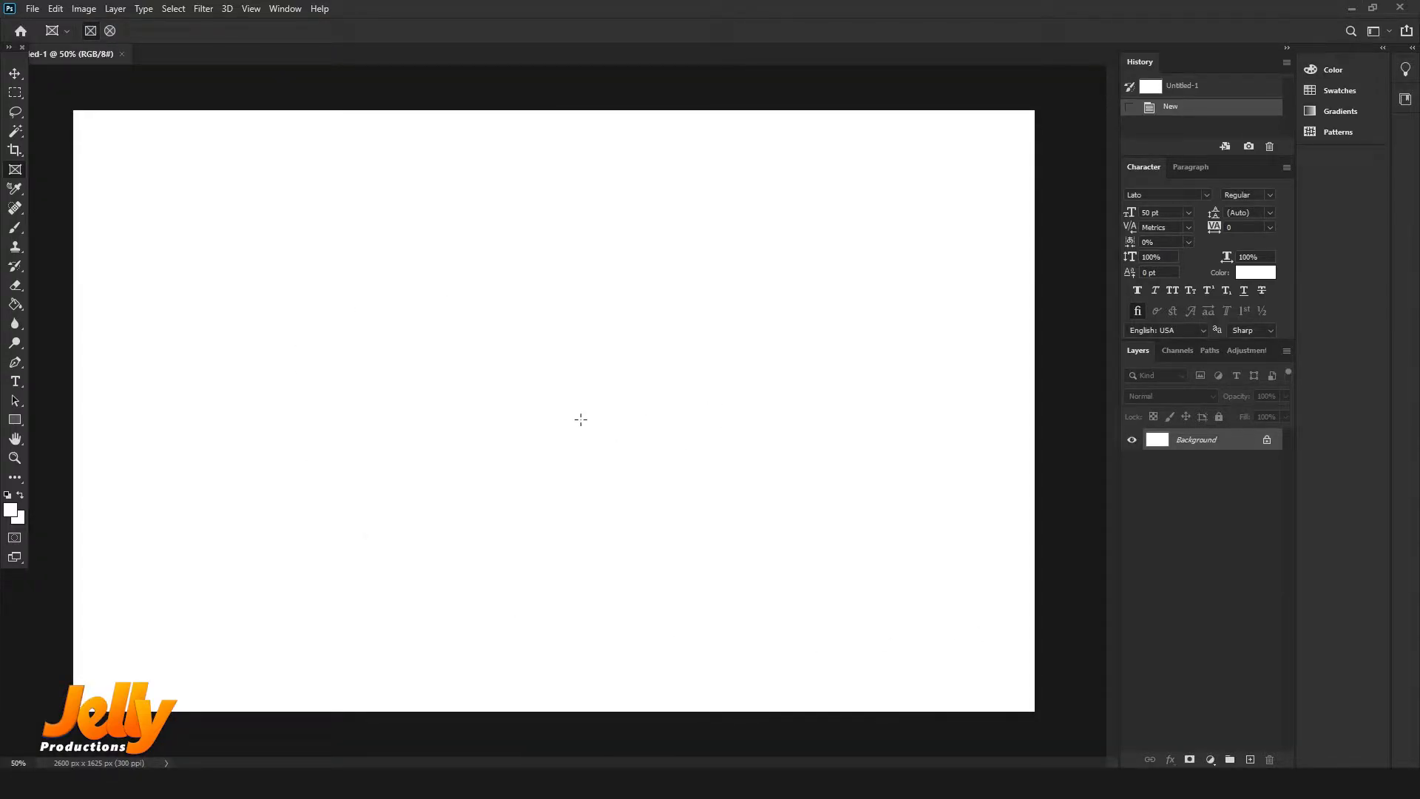
# Step: Browse the 06 Layers folder in Adobe Bridge and open background-2277_1920.jpg and leaf-1482948.jpg together in Photoshop
pyautogui.click(33, 10)
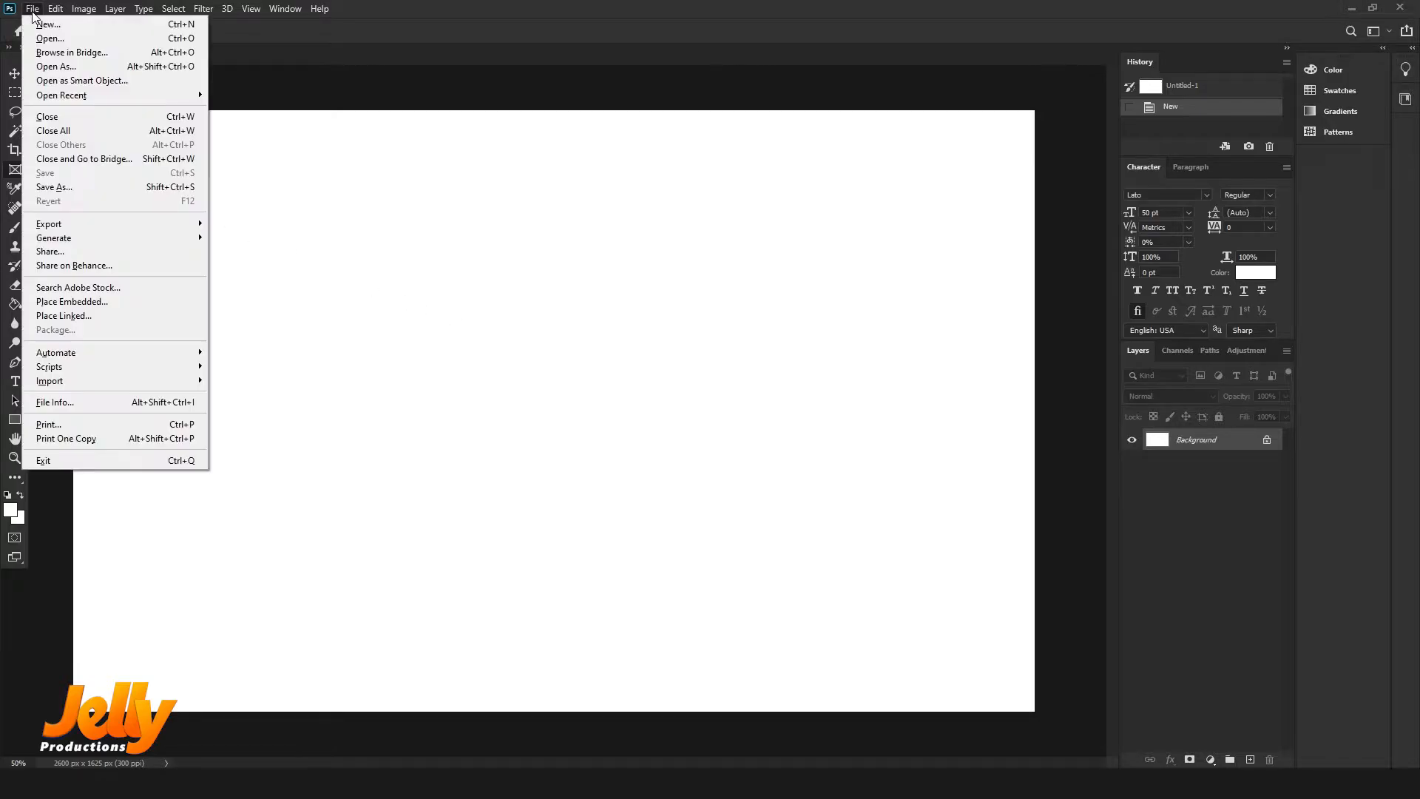
pyautogui.click(64, 52)
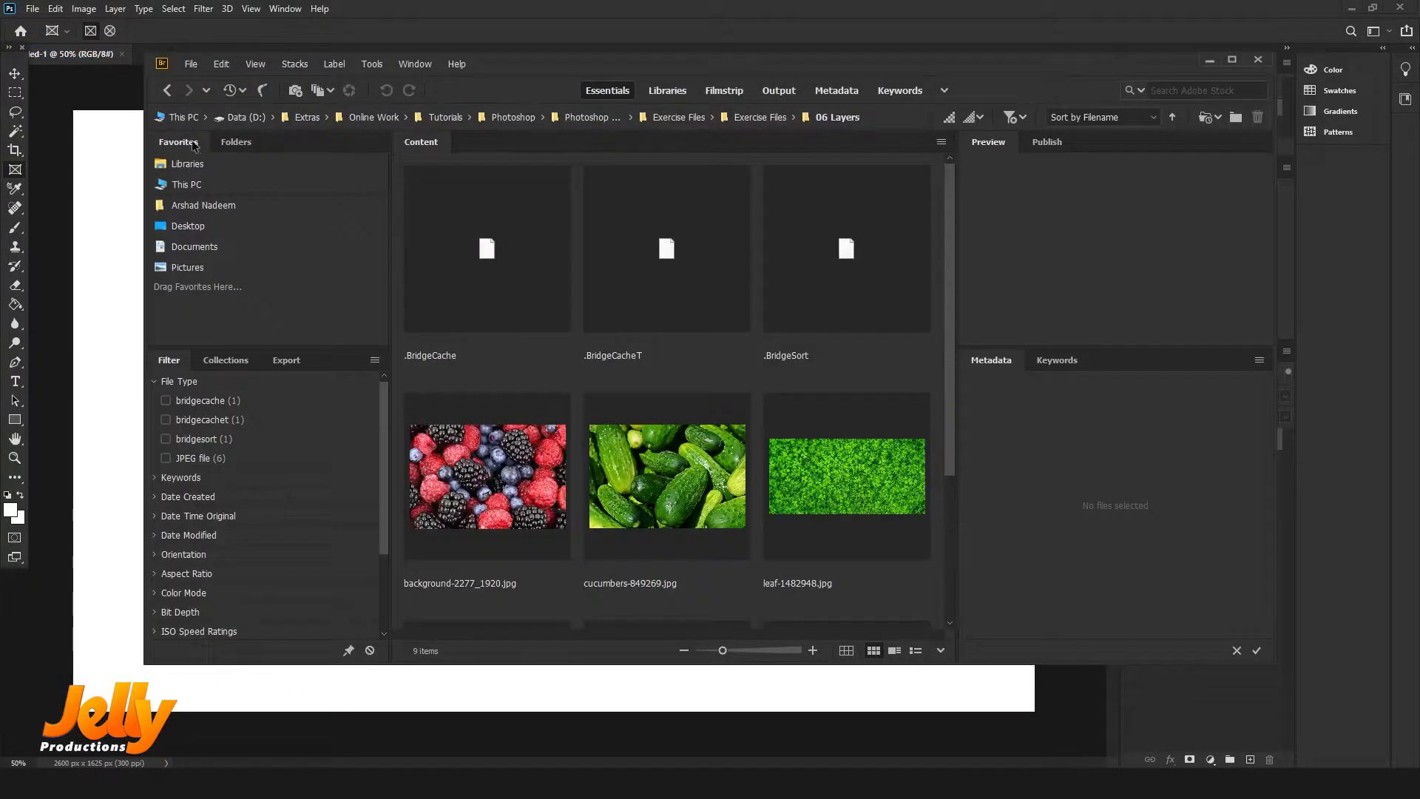
pyautogui.scroll(-3, 954, 369)
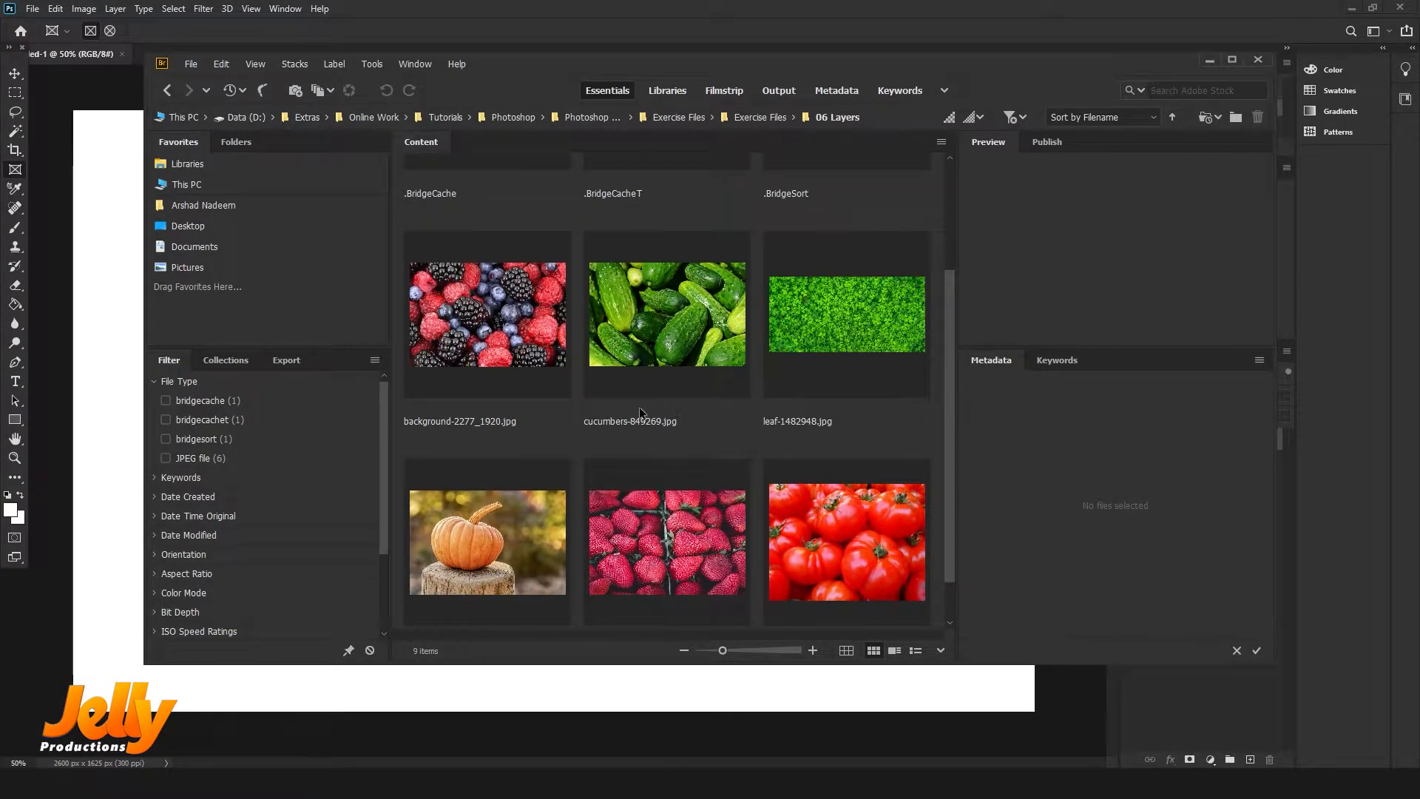
pyautogui.click(33, 8)
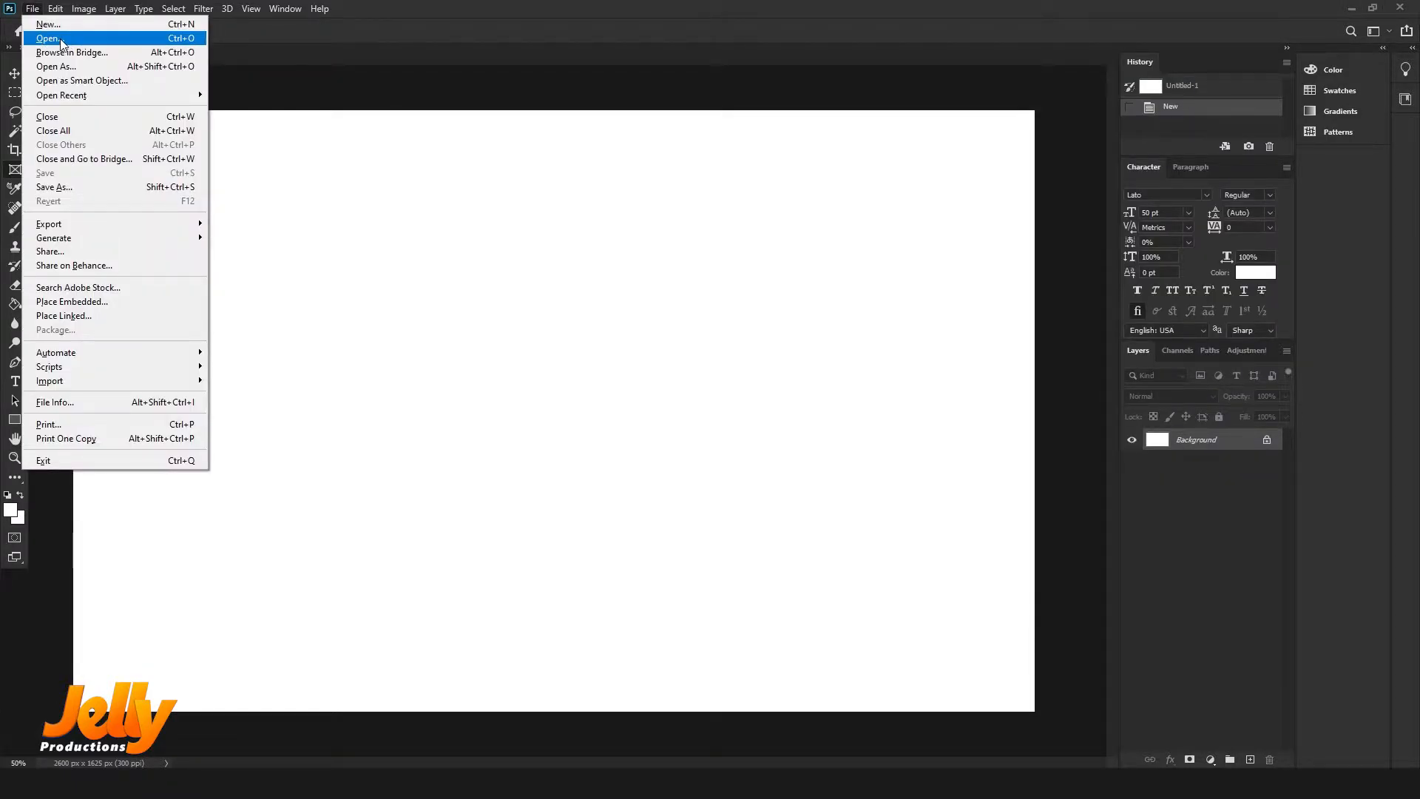
pyautogui.hotkey('alt', 'Tab')
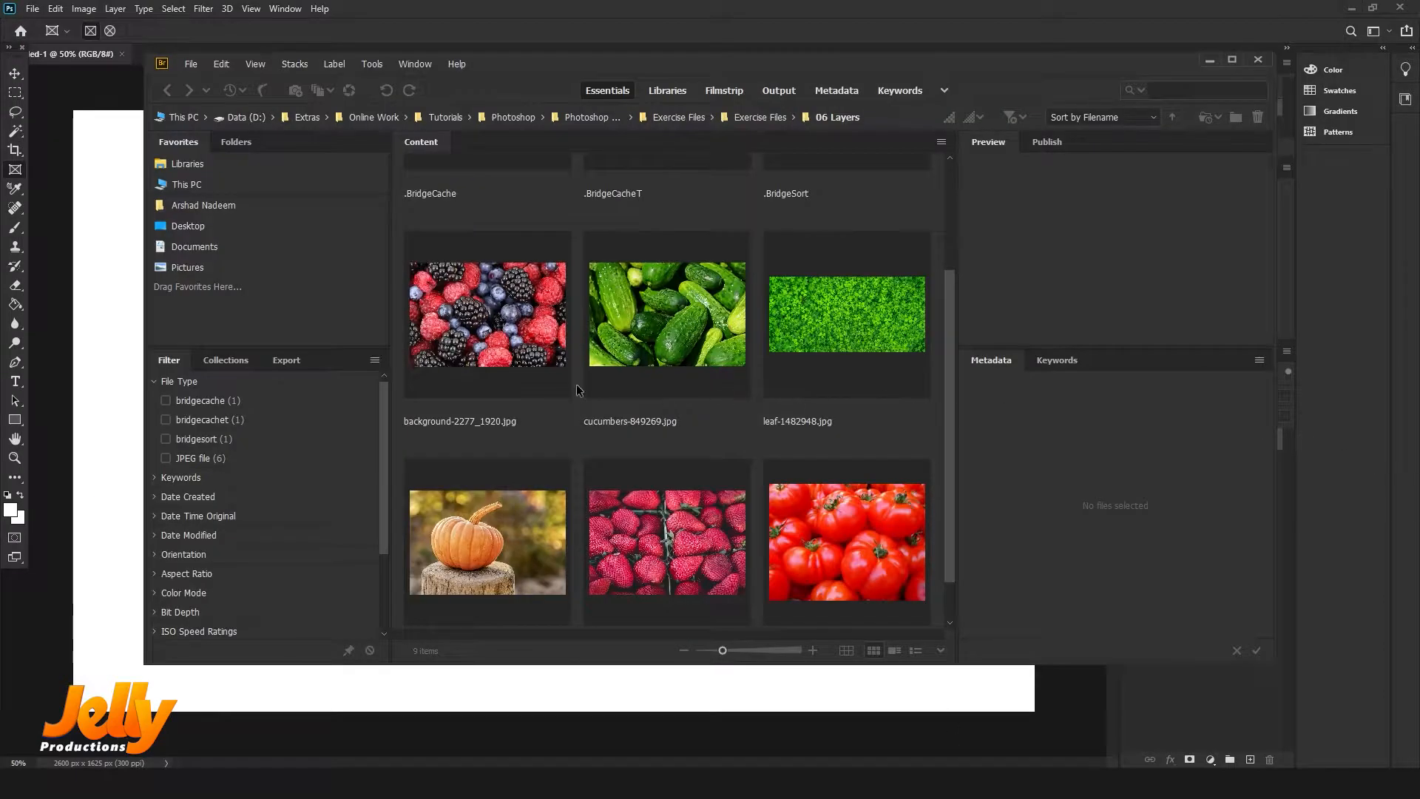
pyautogui.click(506, 320)
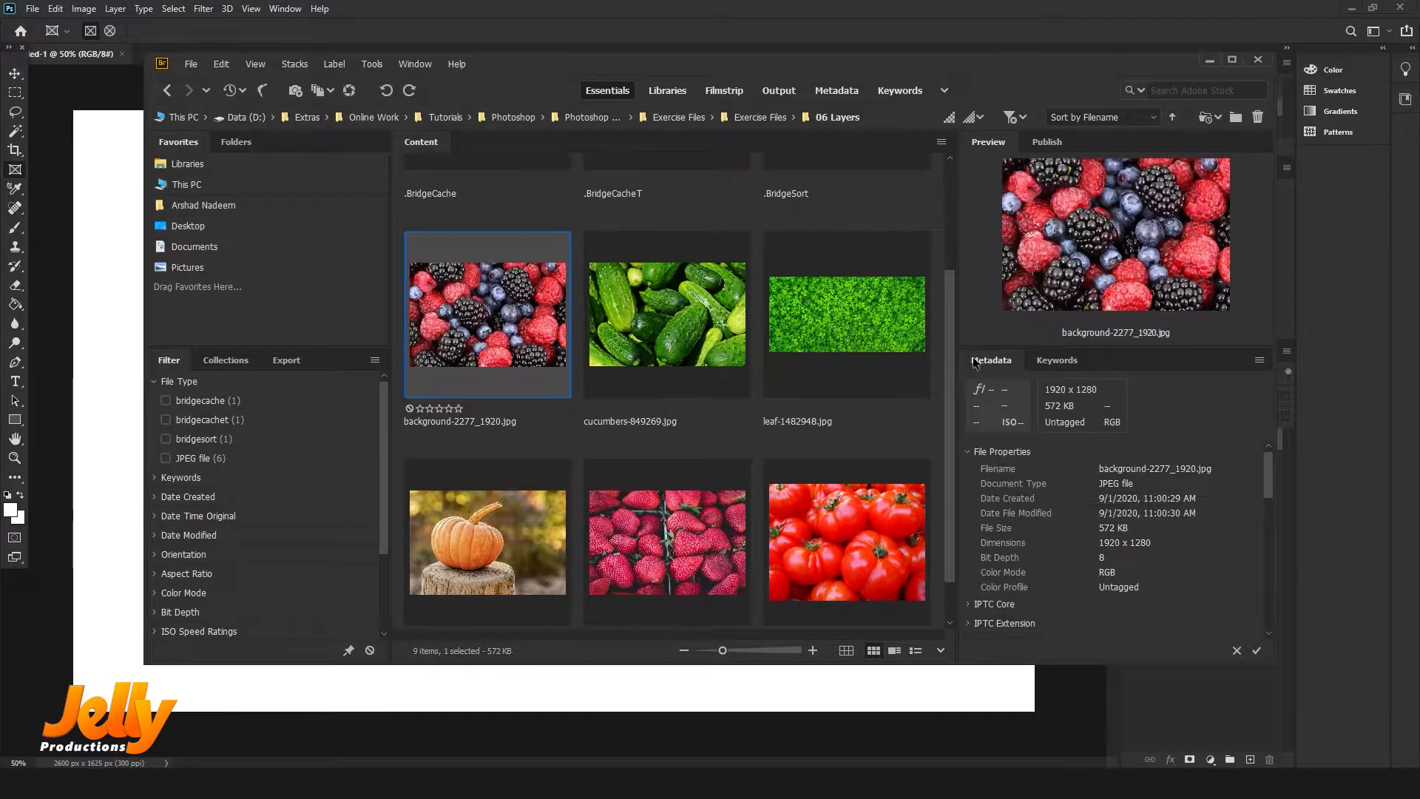
pyautogui.keyDown('ctrl'); pyautogui.click(877, 324); pyautogui.keyUp('ctrl')
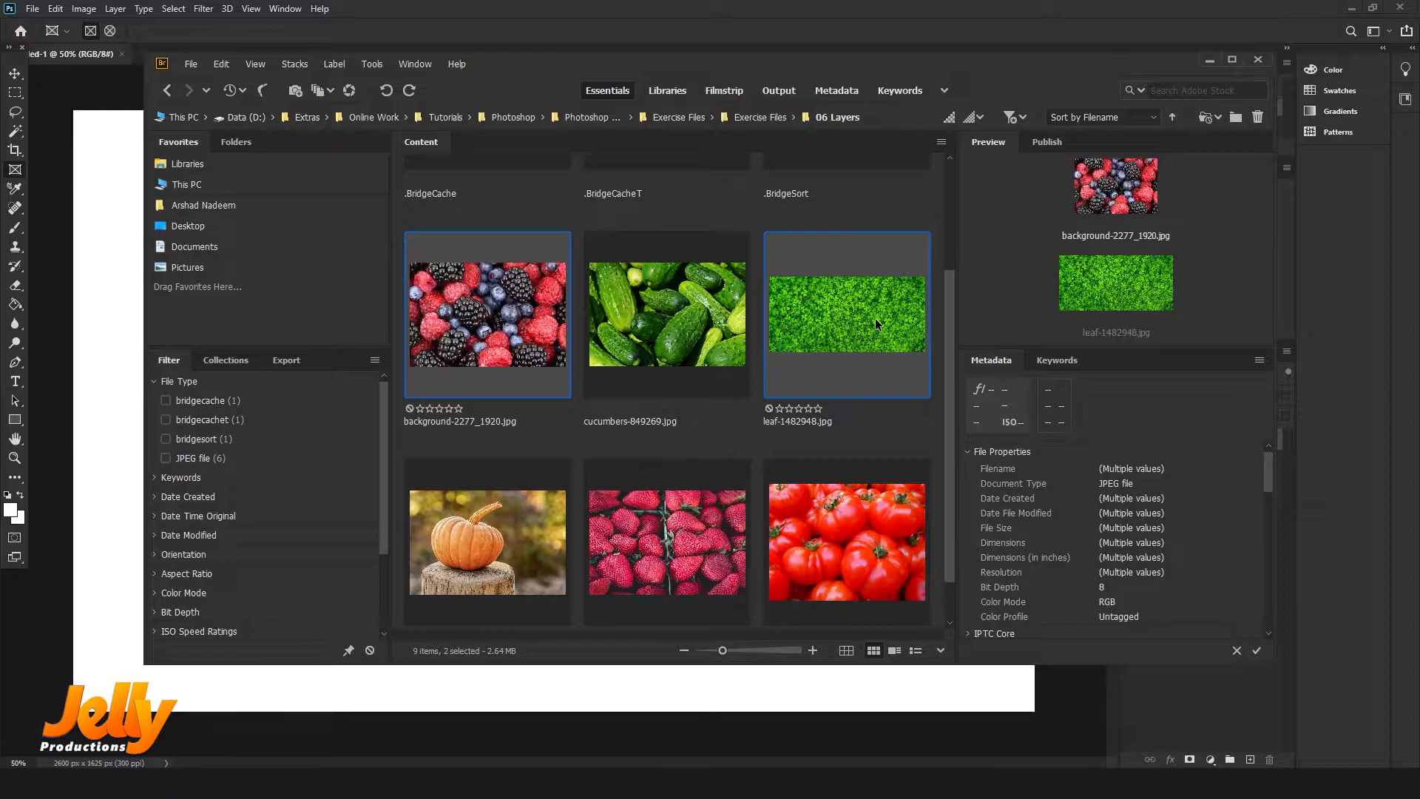
pyautogui.doubleClick(878, 324)
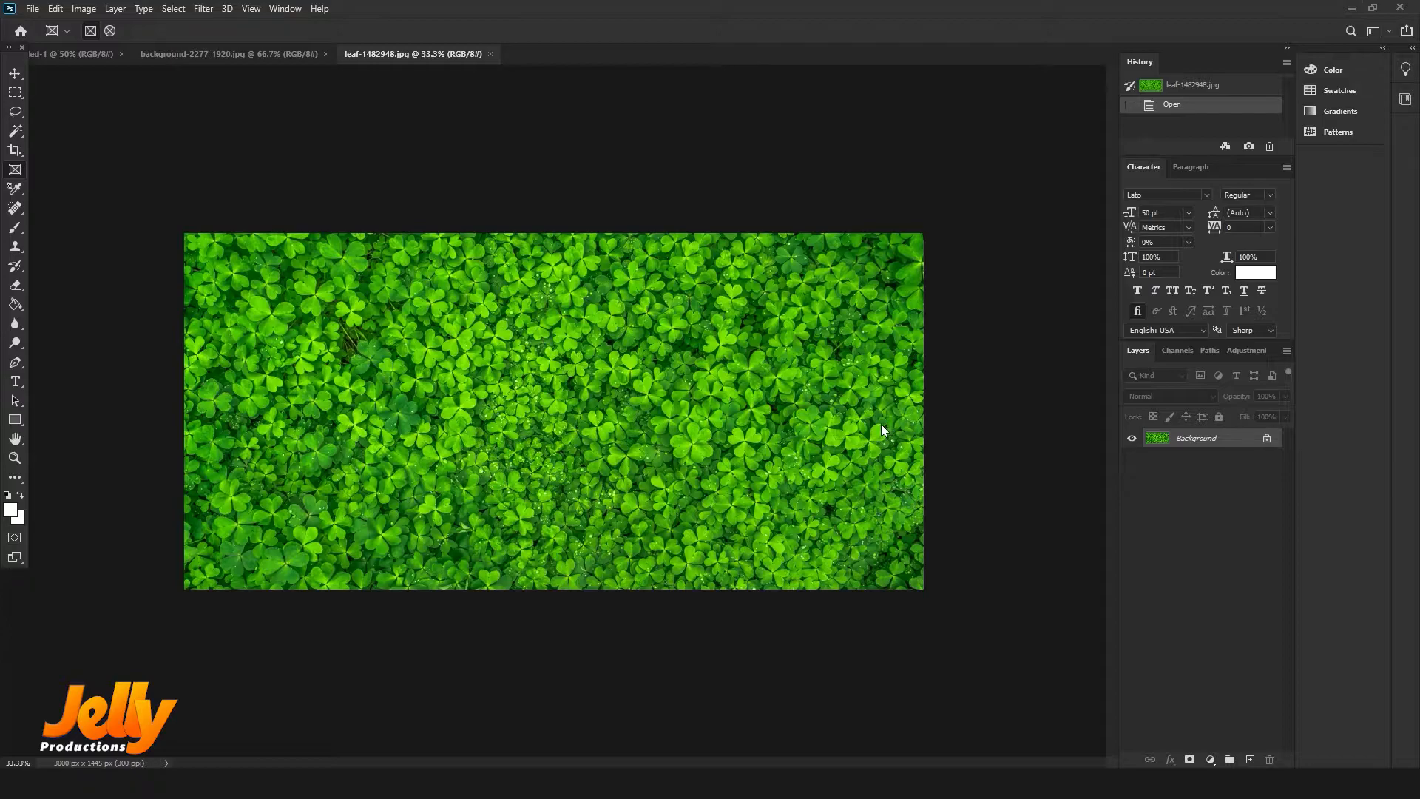
# Step: Cycle through the three open documents to examine each one, ending on the leaf image
pyautogui.hotkey('ctrl', 'Tab')
pyautogui.hotkey('ctrl', 'Tab')
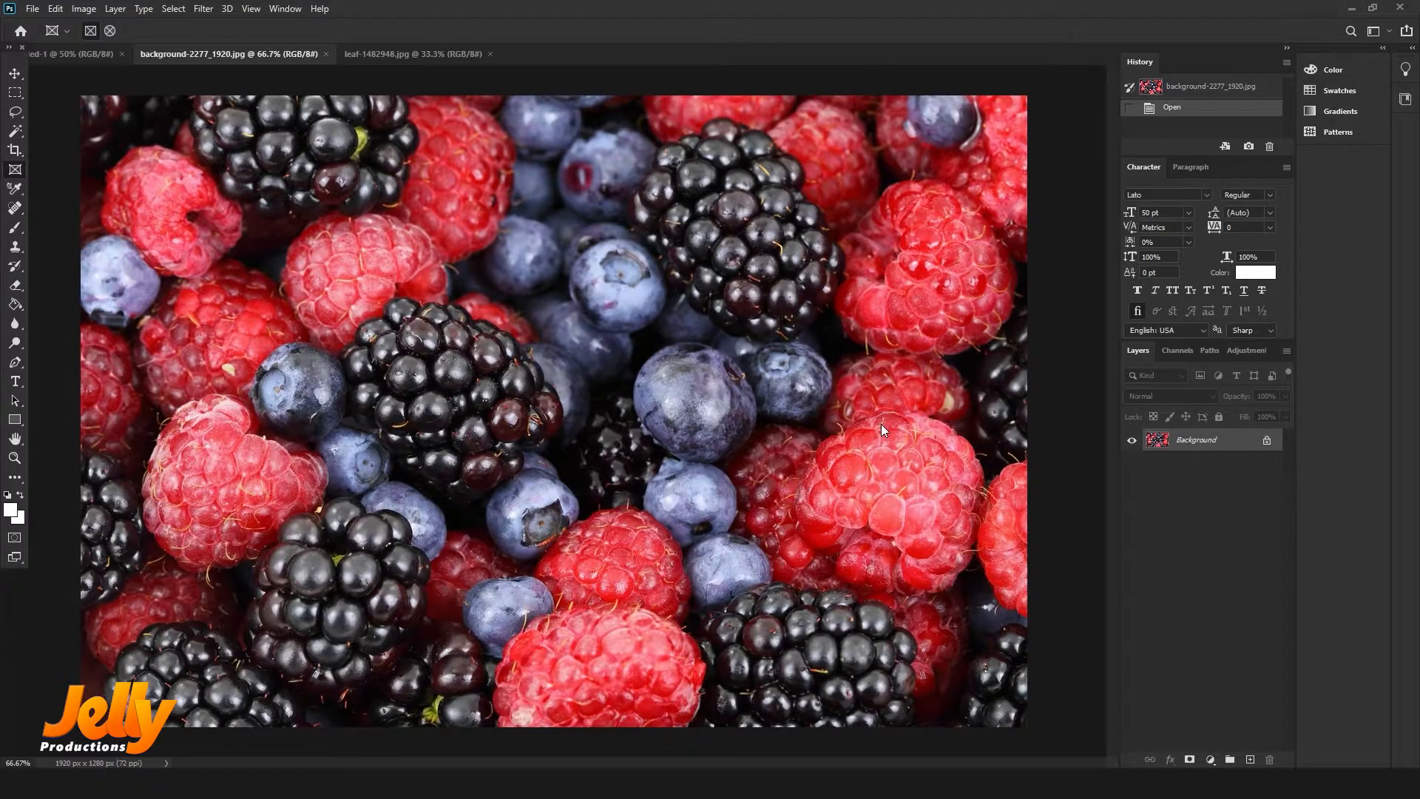
pyautogui.hotkey('ctrl', 'Tab')
pyautogui.hotkey('ctrl', 'Tab')
pyautogui.hotkey('ctrl', 'Tab')
pyautogui.hotkey('ctrl', 'Tab')
pyautogui.hotkey('ctrl', 'Tab')
pyautogui.hotkey('ctrl', 'Tab')
pyautogui.hotkey('ctrl', 'Tab')
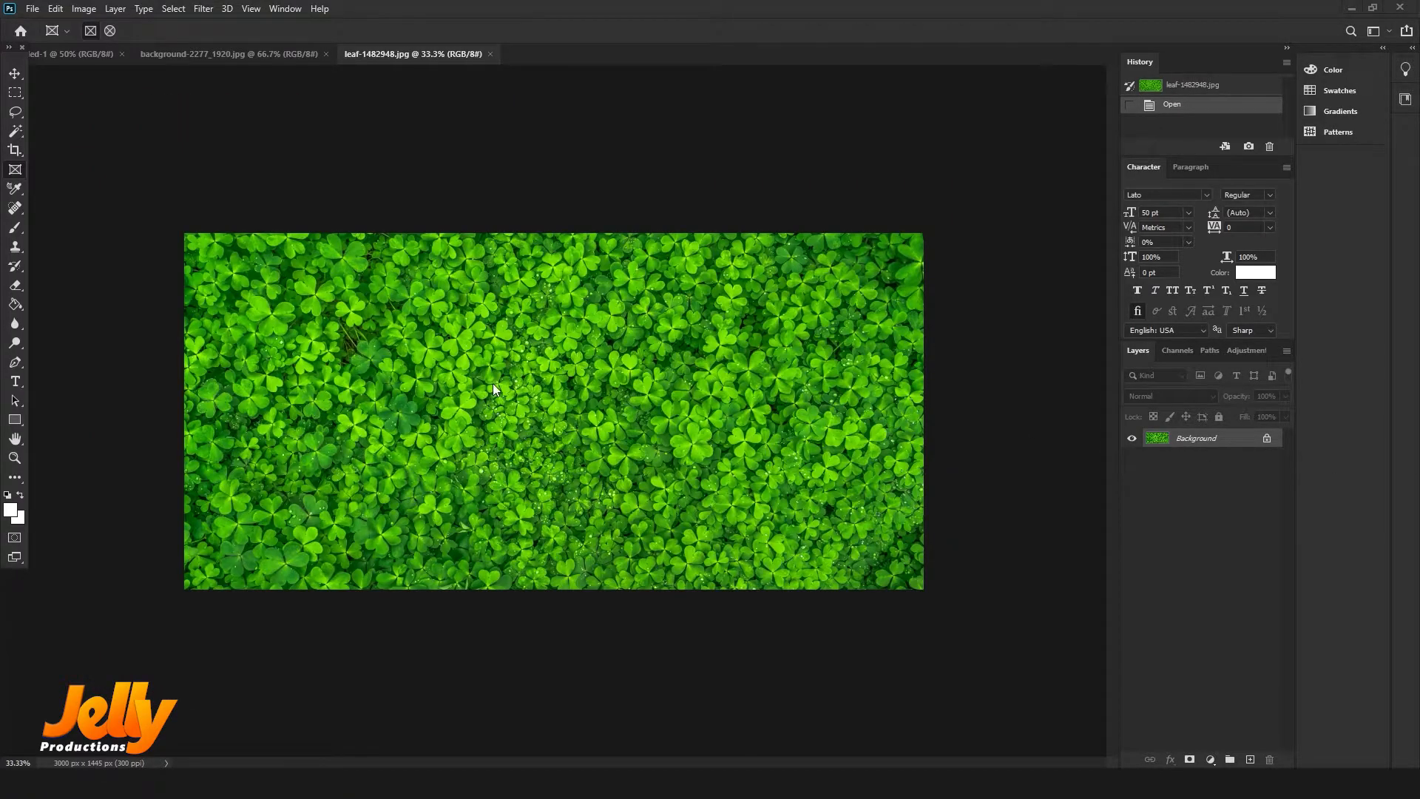
# Step: Tile all open document windows so the three images are visible side by side
pyautogui.click(283, 12)
pyautogui.moveTo(307, 32)
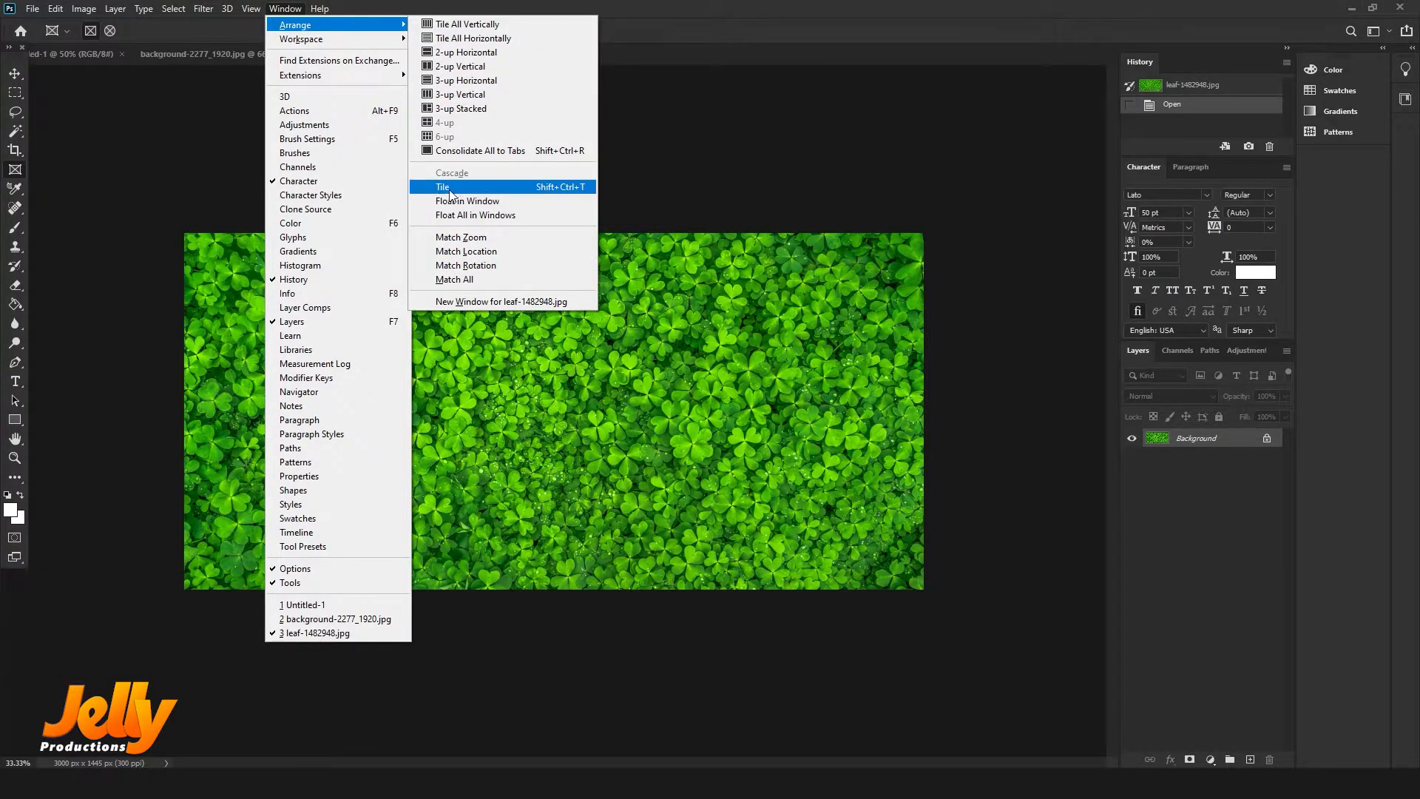
pyautogui.click(578, 189)
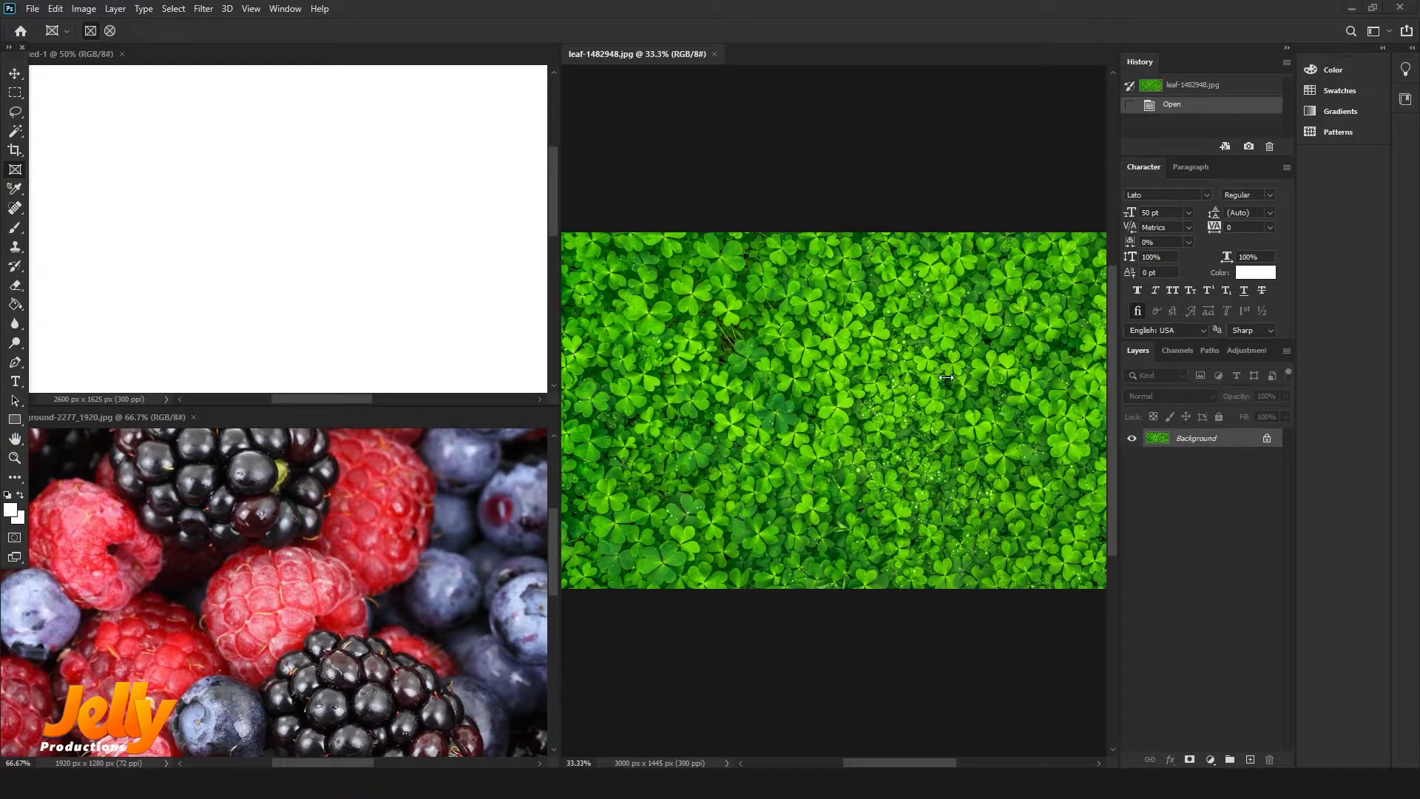
# Step: Copy the Background layer of the berries image into the blank document, and close the berries image
pyautogui.click(303, 547)
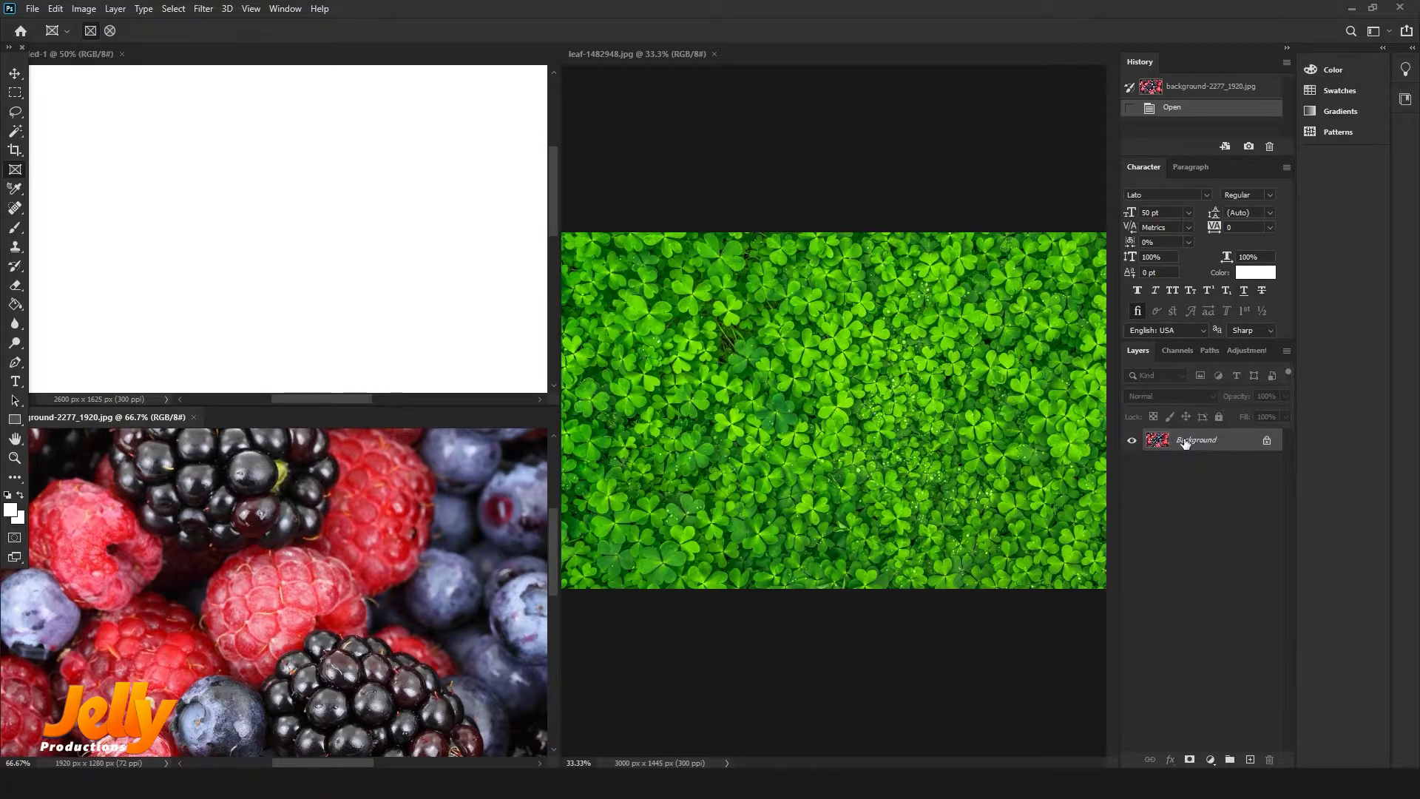
pyautogui.moveTo(1205, 444); pyautogui.dragTo(276, 206)
pyautogui.hotkey('ctrl', 'z')
pyautogui.hotkey('ctrl', 'shift', 'z')
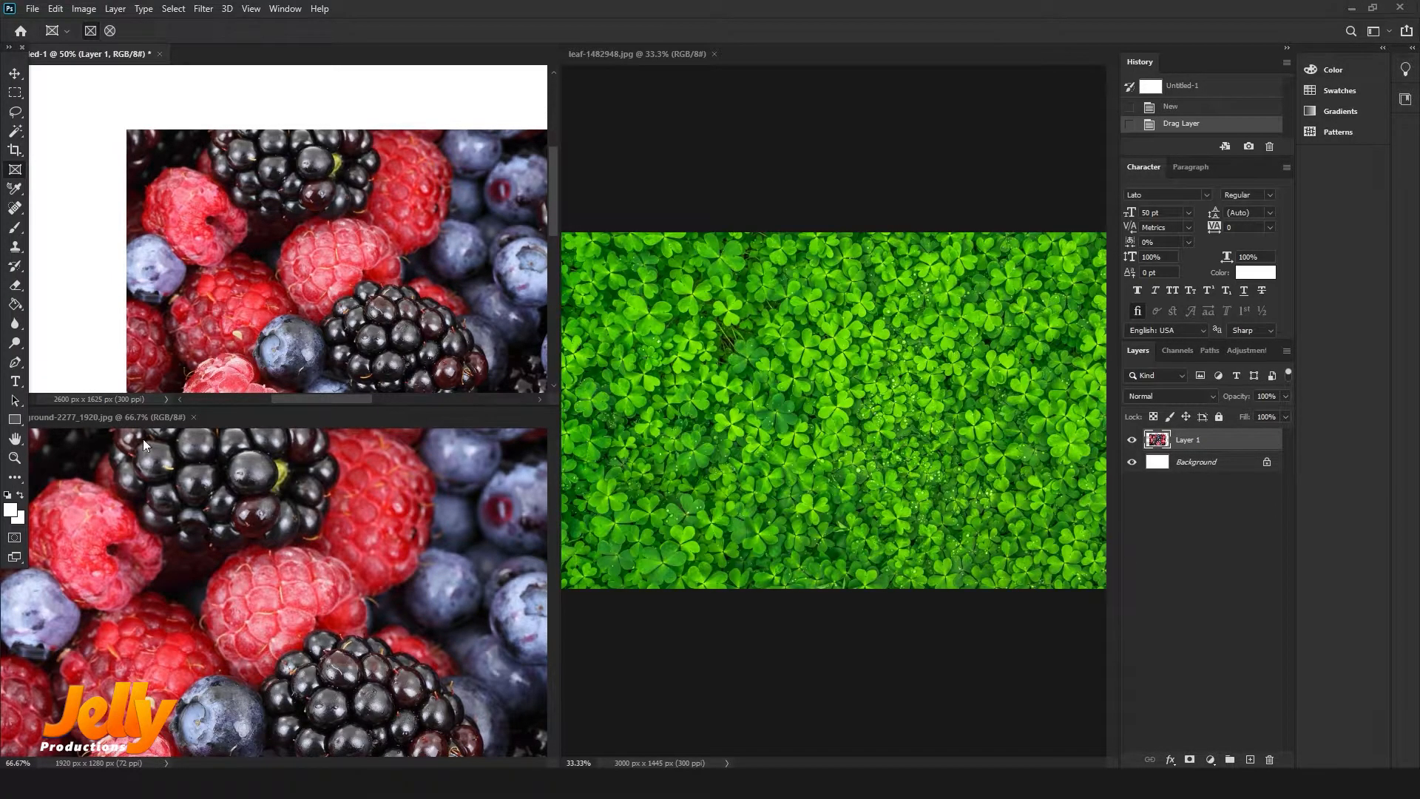
pyautogui.click(195, 417)
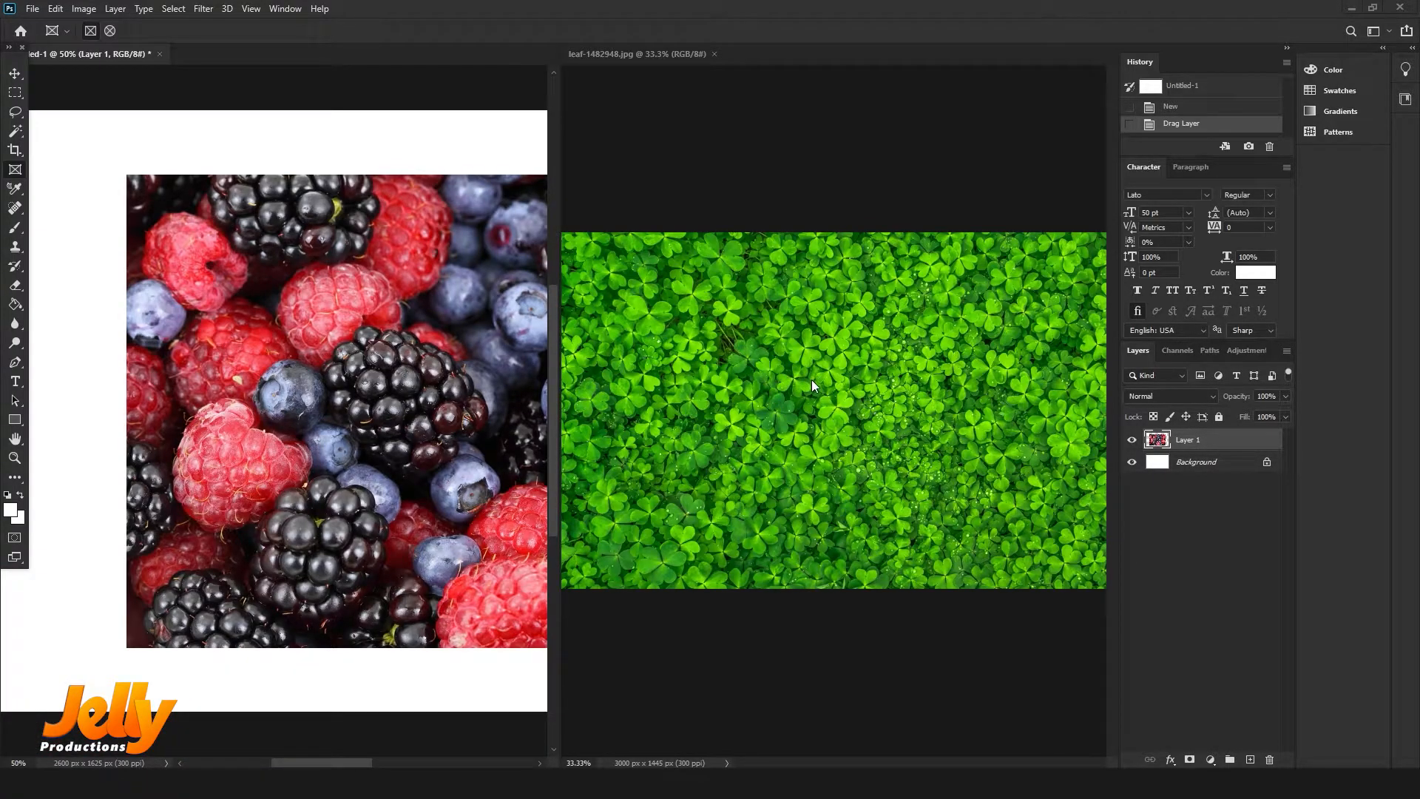
# Step: Copy the Background layer of the leaf image into the Untitled-1 document with the Move tool, and close the leaf image
pyautogui.click(15, 74)
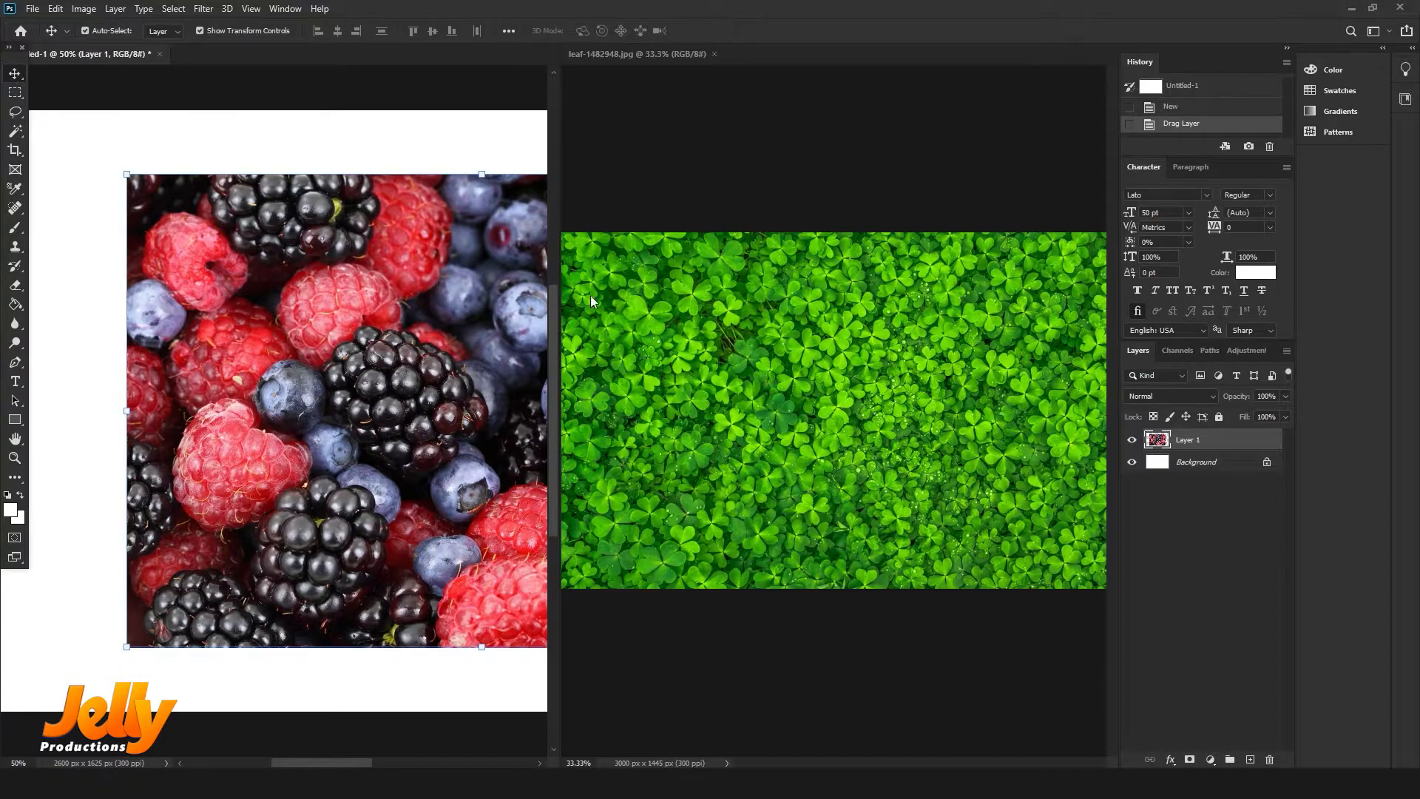
pyautogui.click(925, 395)
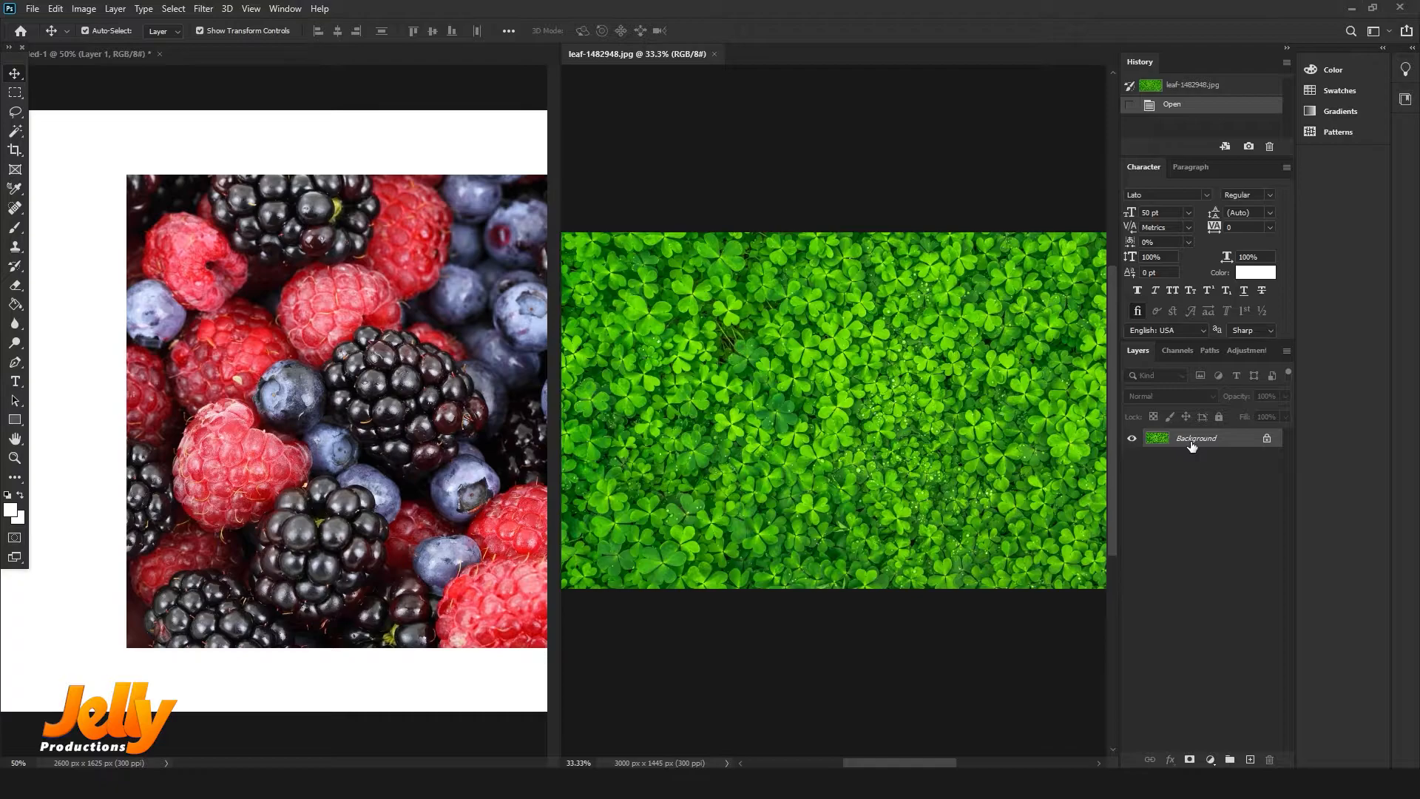
pyautogui.moveTo(1192, 445); pyautogui.dragTo(318, 318)
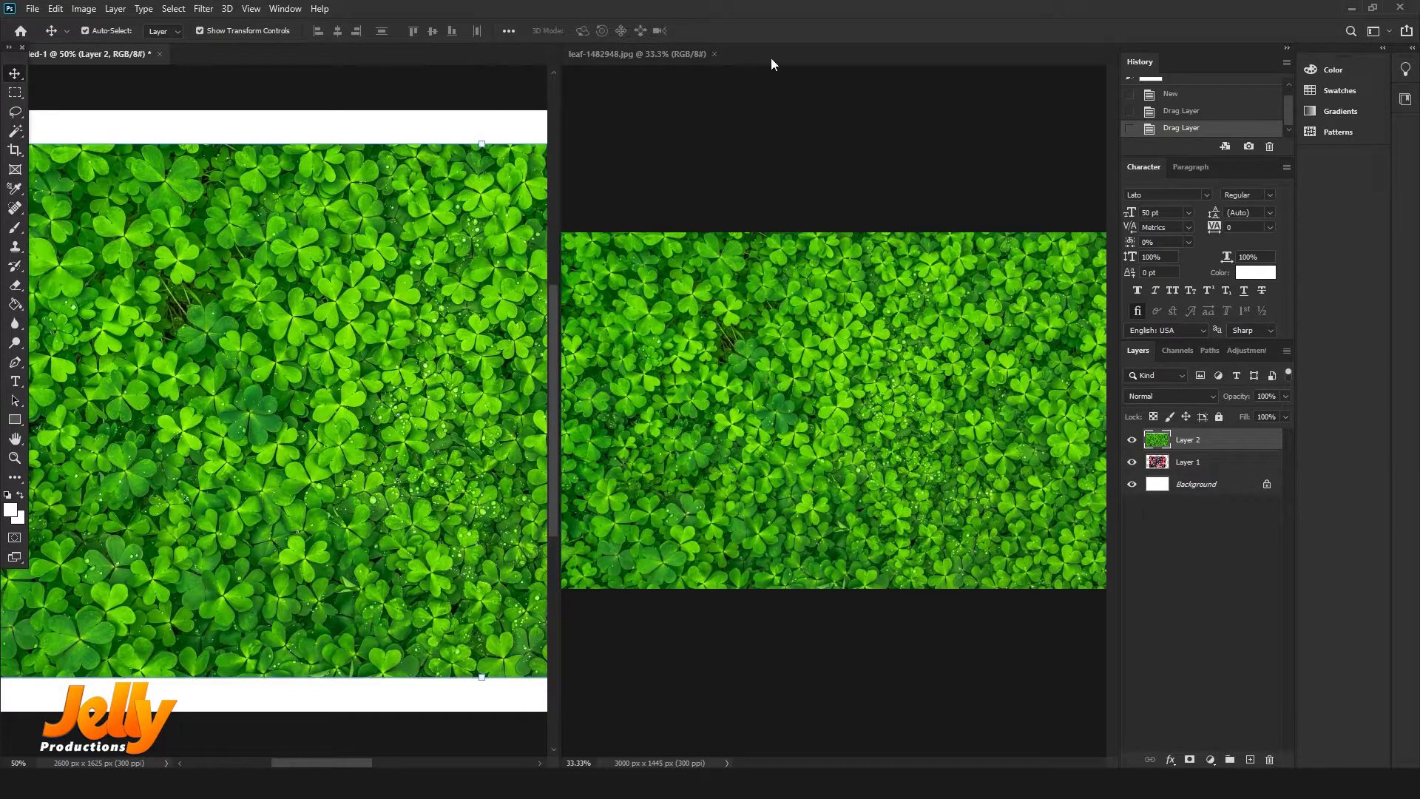
pyautogui.click(713, 65)
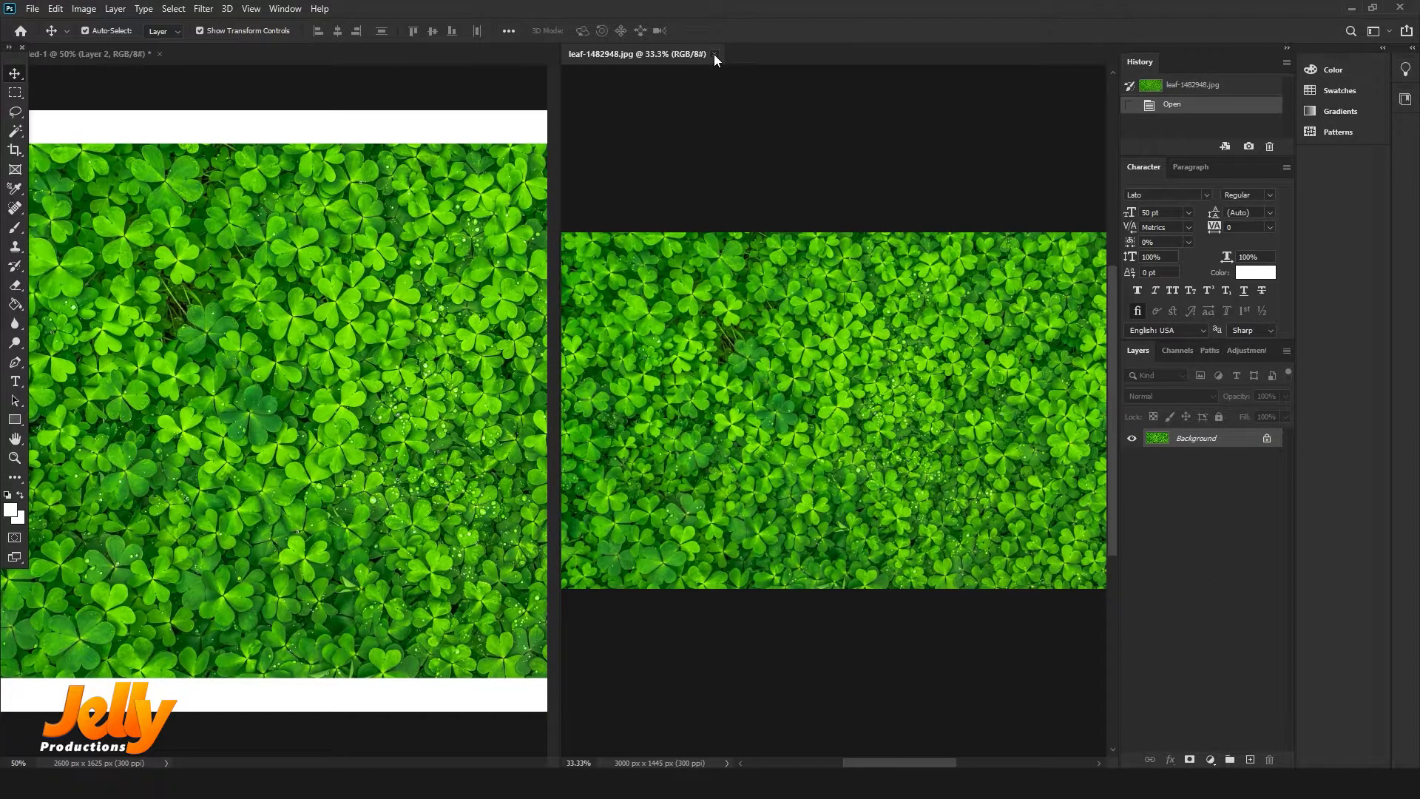
pyautogui.click(715, 54)
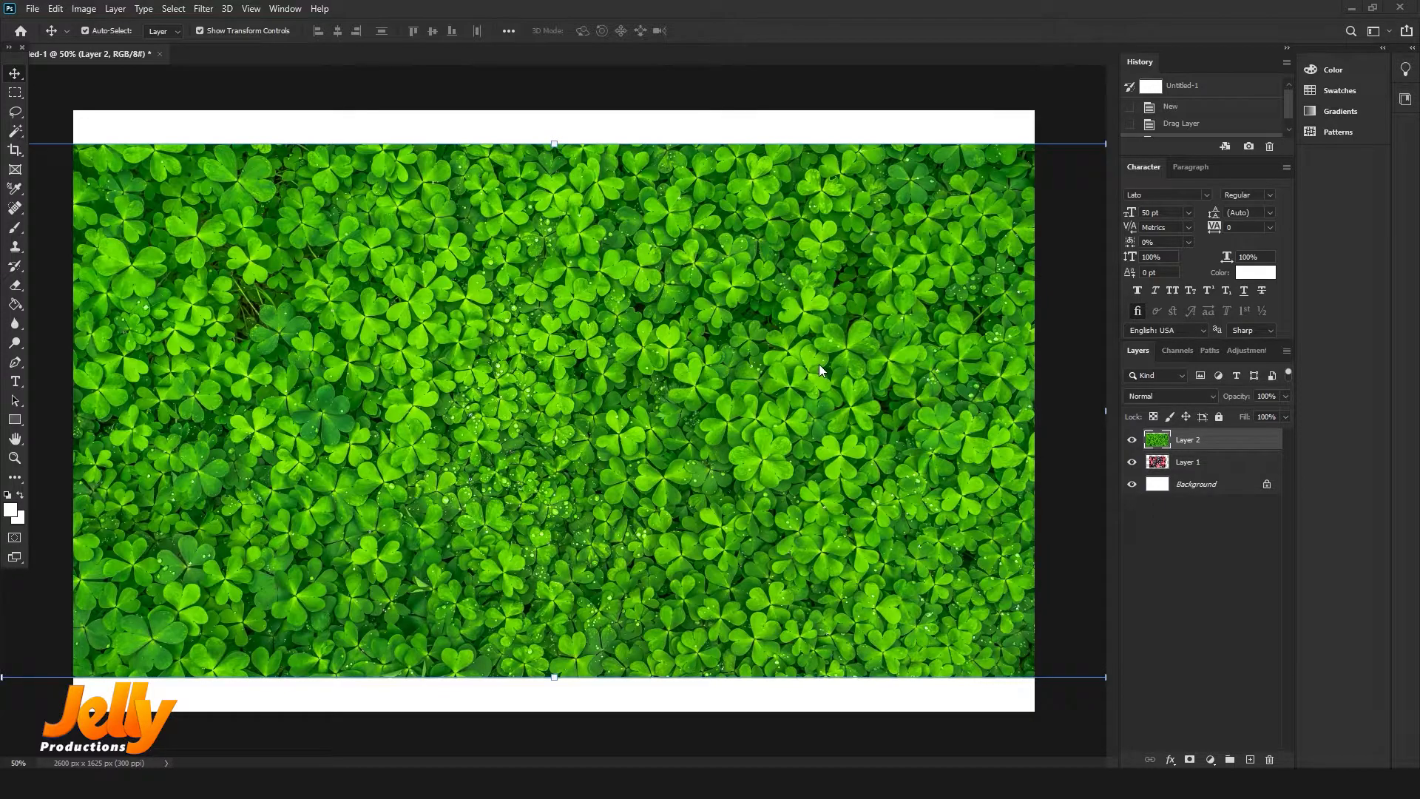
# Step: Rename the clover layer as Green and the berries layer as Fruit1
pyautogui.doubleClick(1191, 440)
pyautogui.write('Green')
pyautogui.press('Return')
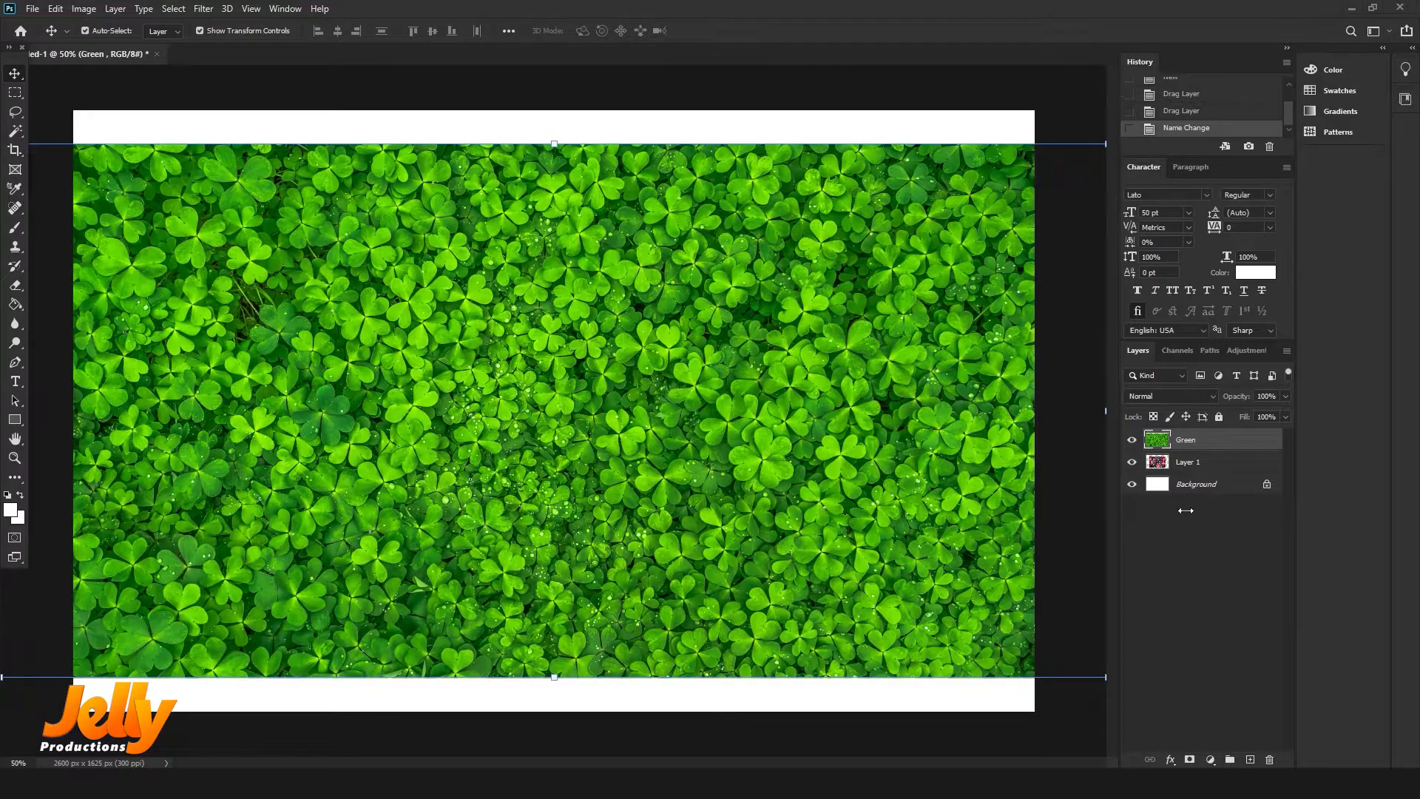
pyautogui.doubleClick(1188, 462)
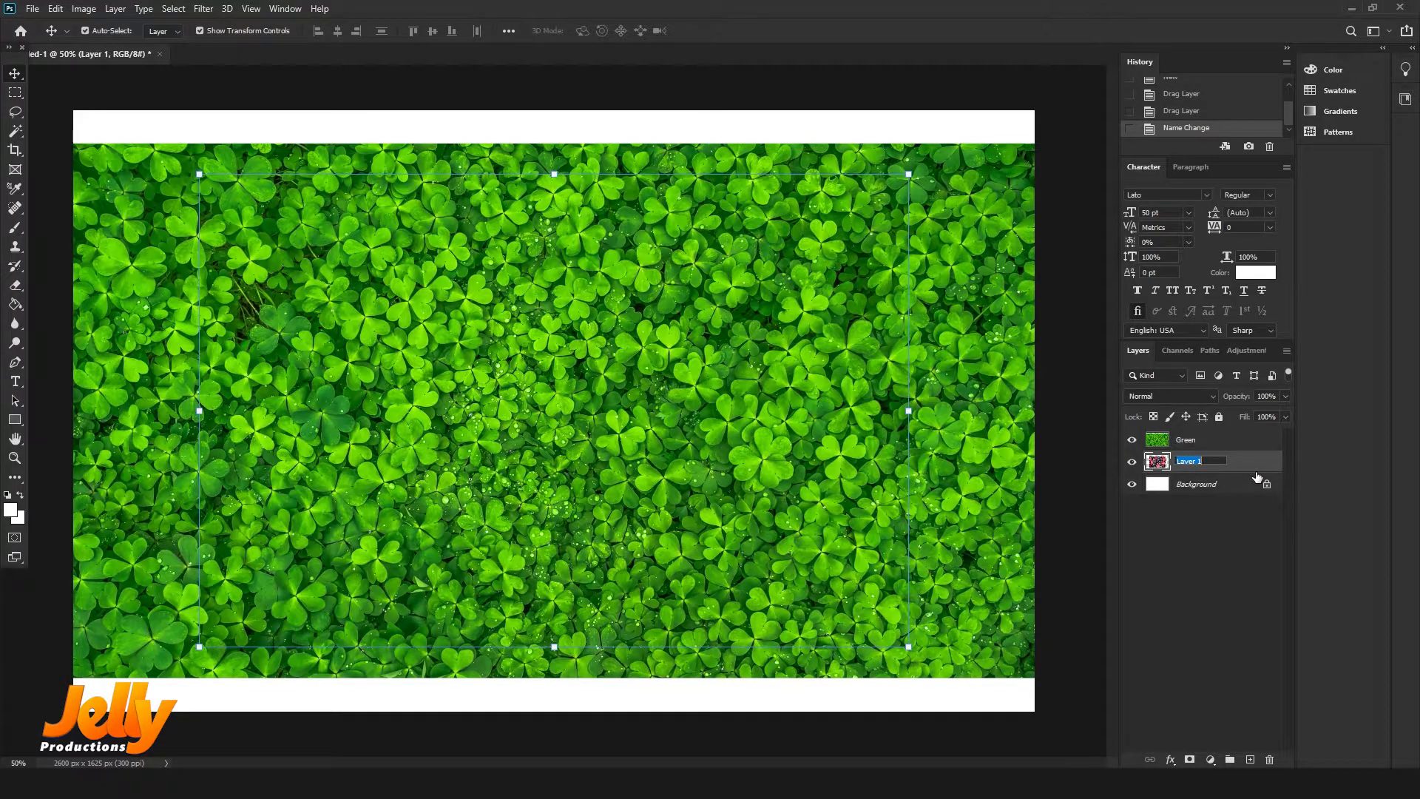
pyautogui.write('Fruit1')
pyautogui.press('Return')
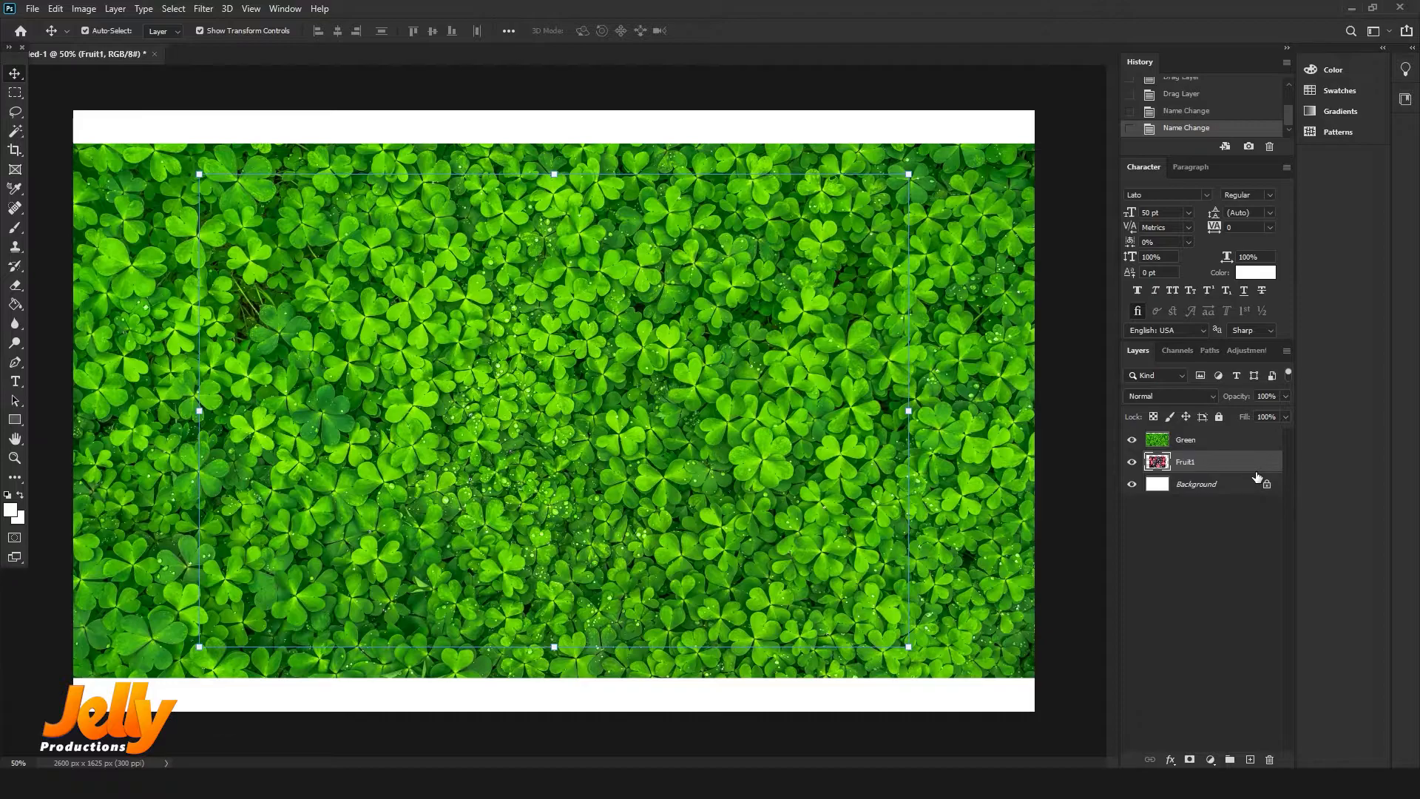
# Step: Toggle the visibility of the Green and Fruit1 layers to view each one alone, and show both again
pyautogui.click(1133, 441)
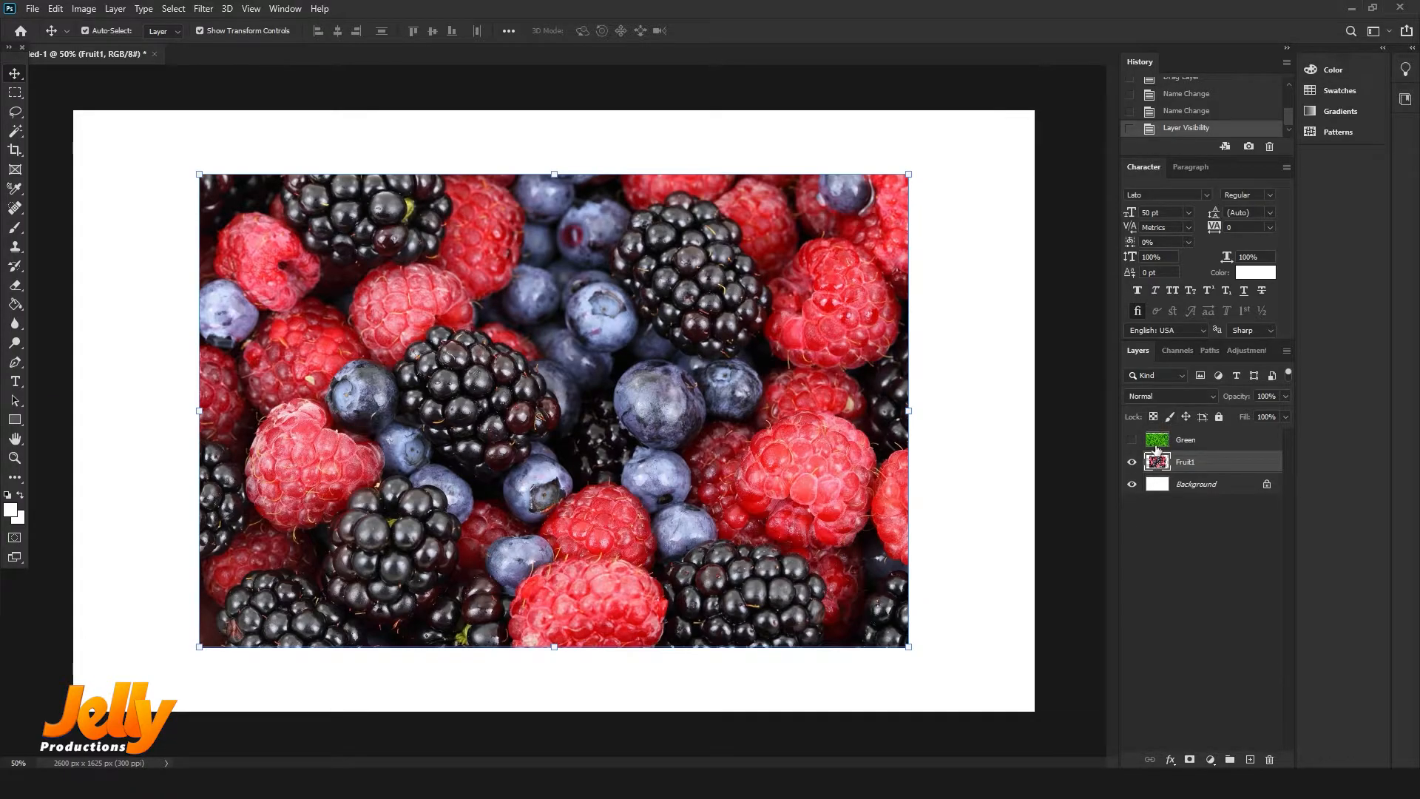
pyautogui.click(1135, 463)
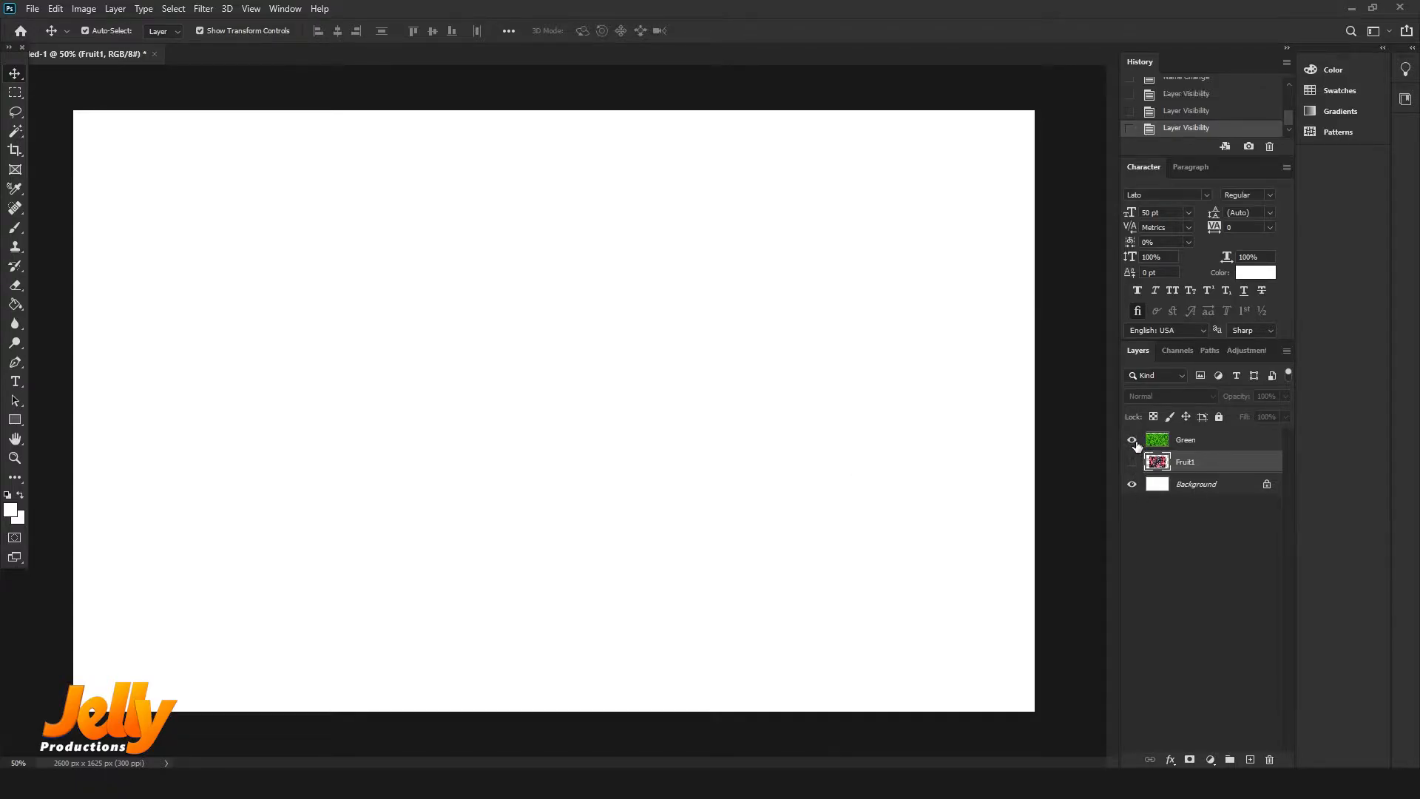
pyautogui.click(1132, 441)
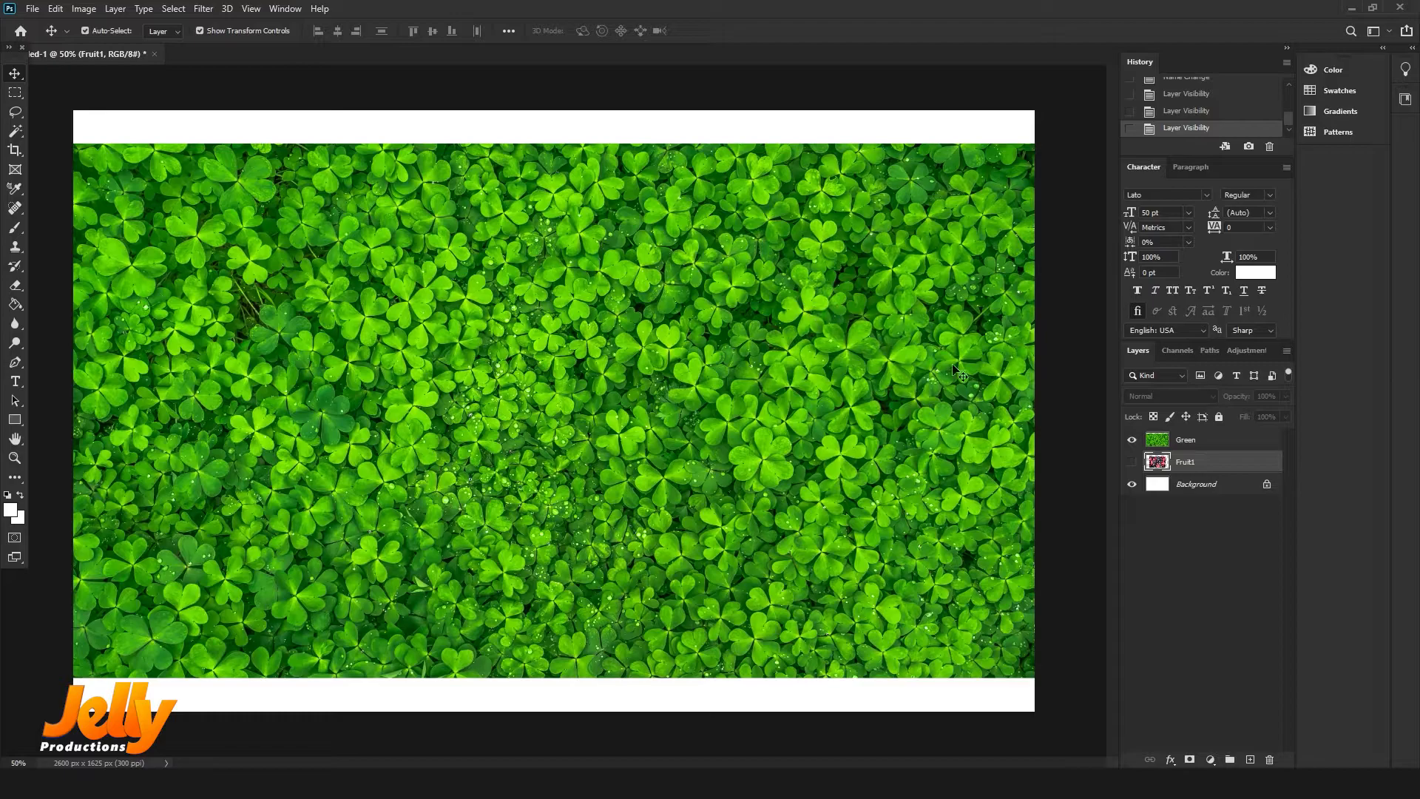
pyautogui.click(1132, 441)
pyautogui.click(1133, 463)
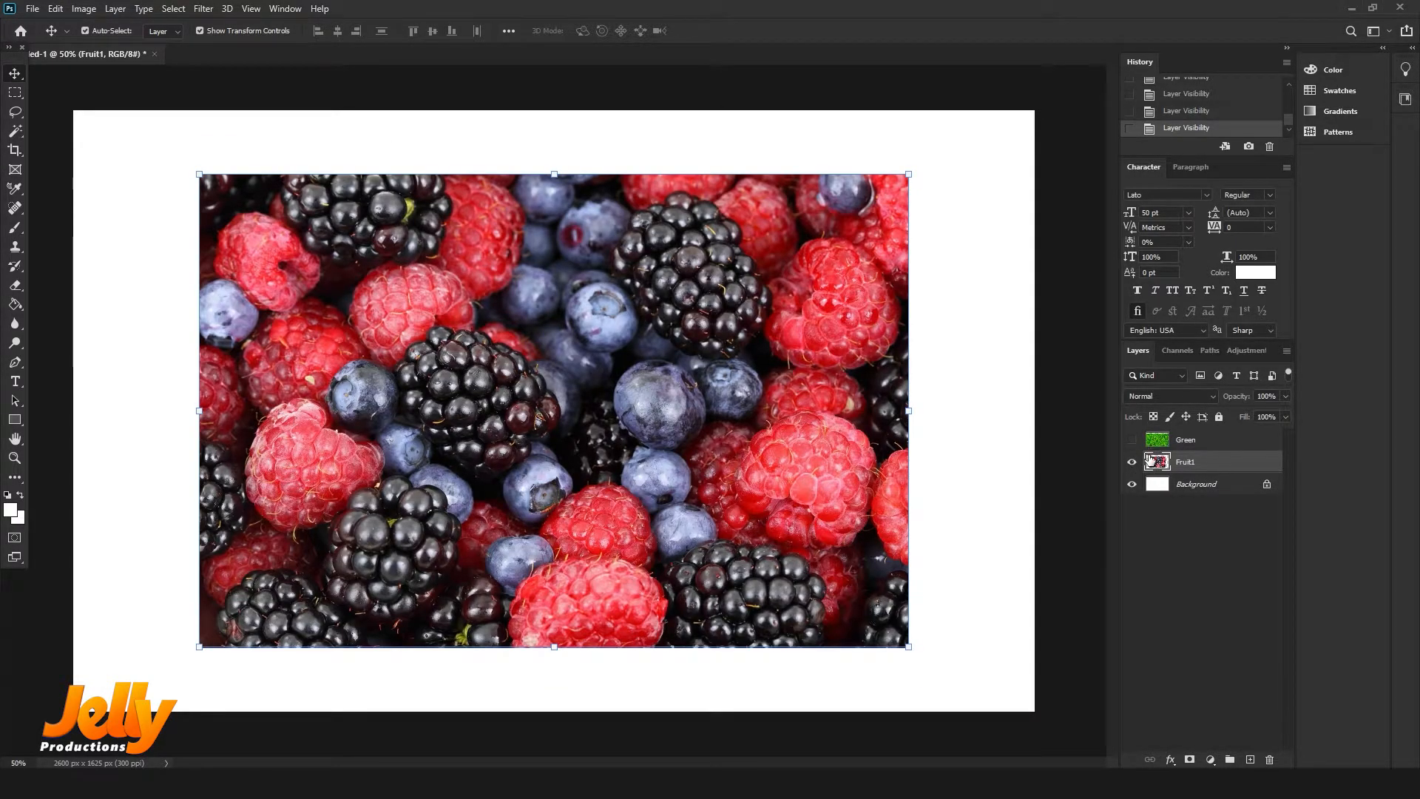
pyautogui.click(1133, 441)
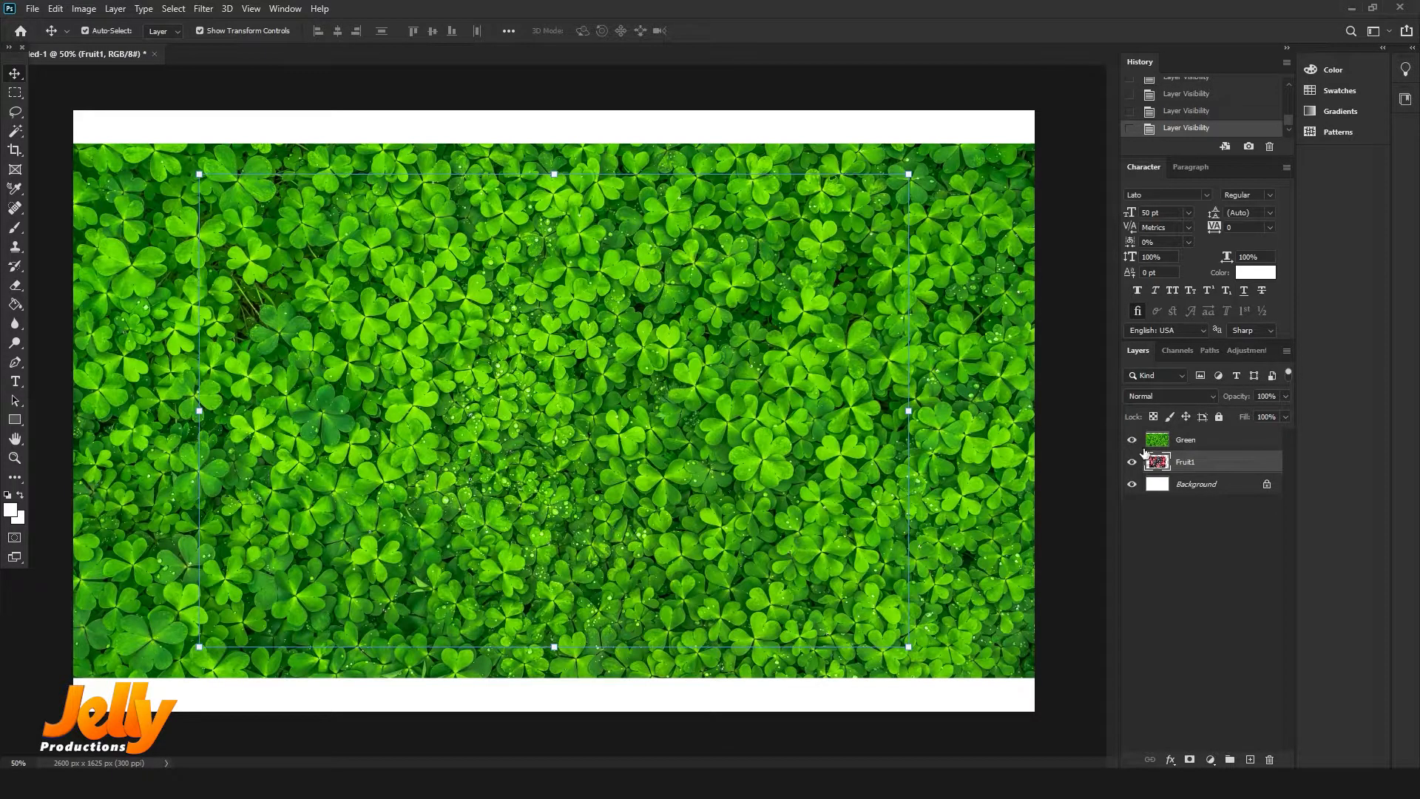
# Step: Hide the Green and Fruit1 layers, and unlock the Background layer to make it a regular layer
pyautogui.click(1182, 485)
pyautogui.click(1133, 440)
pyautogui.click(1133, 462)
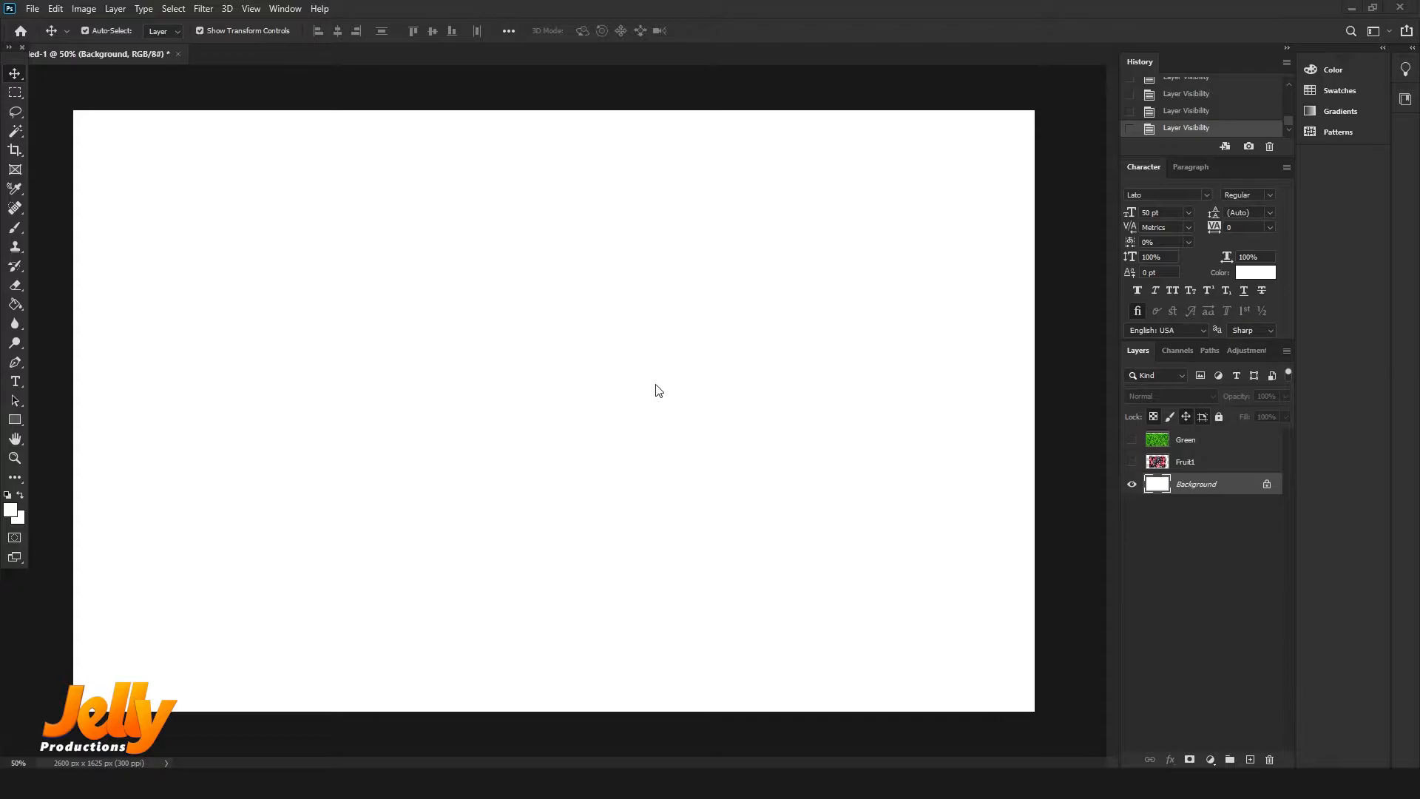
pyautogui.click(1268, 486)
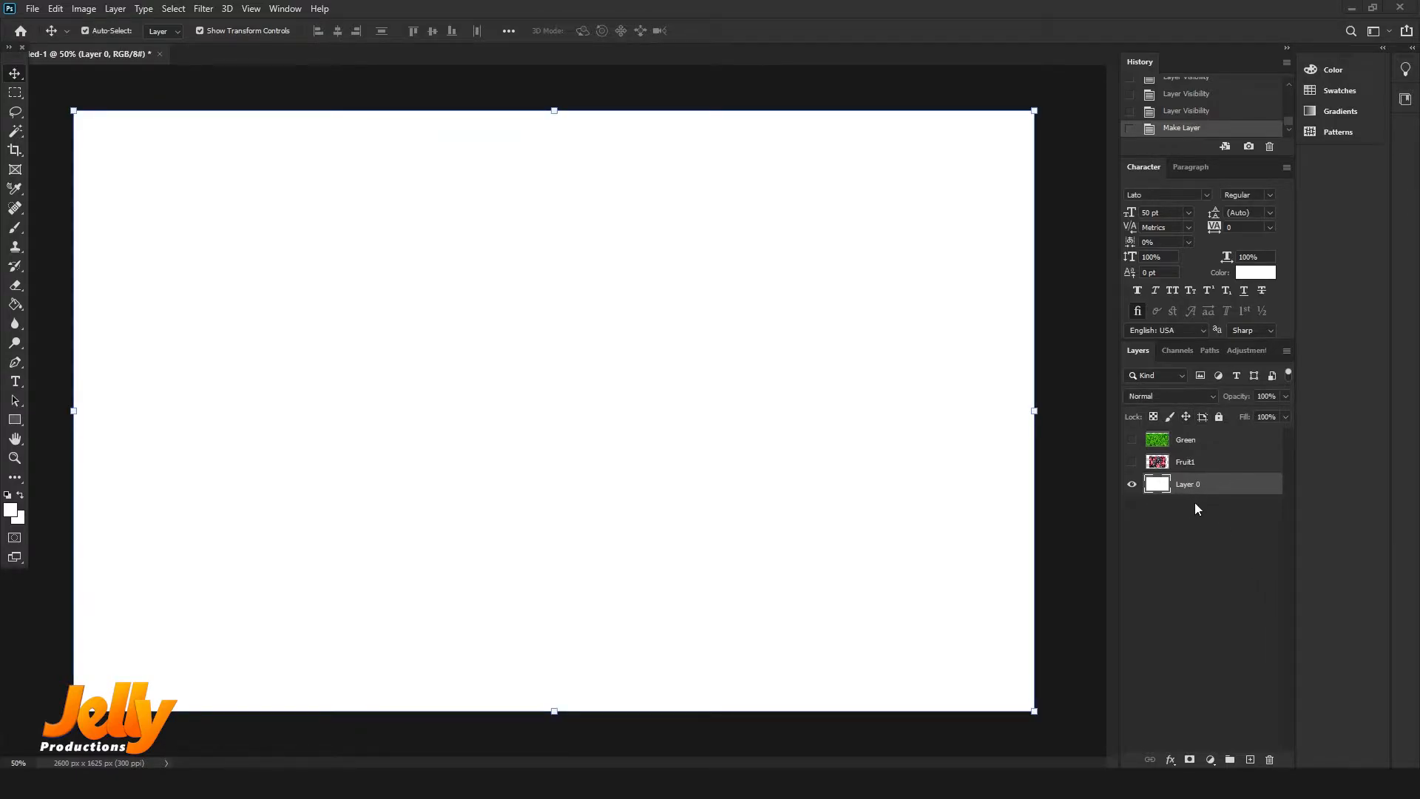
# Step: Try moving the unlocked white layer on the canvas, and undo the move
pyautogui.moveTo(669, 434)
pyautogui.mouseDown()
pyautogui.moveTo(681, 446)
pyautogui.moveTo(685, 416)
pyautogui.mouseUp()
pyautogui.hotkey('ctrl', 'z')
# Step: Erase a zigzag area near the middle of the white layer with the Eraser tool at a brush size of 26
pyautogui.click(18, 244)
pyautogui.click(15, 227)
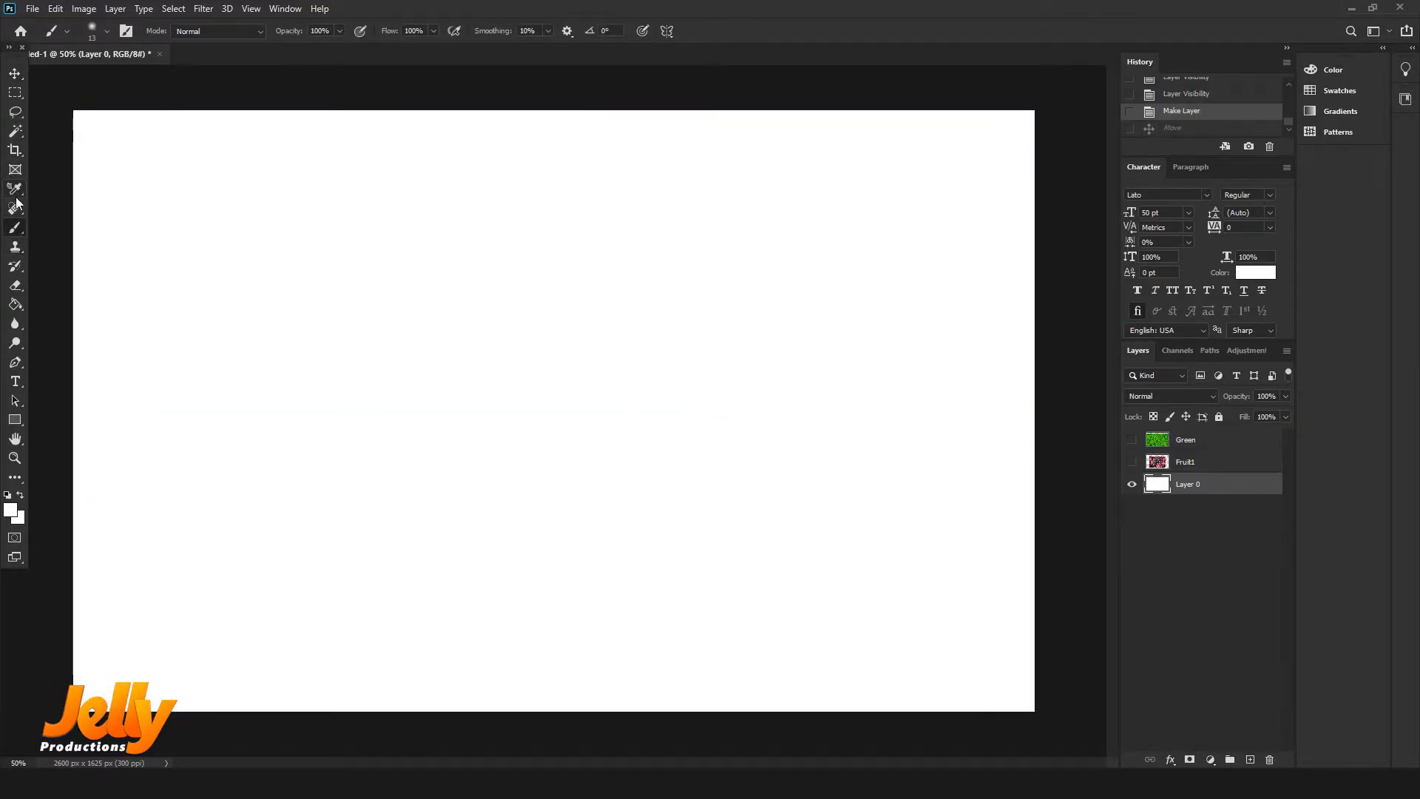
pyautogui.click(15, 285)
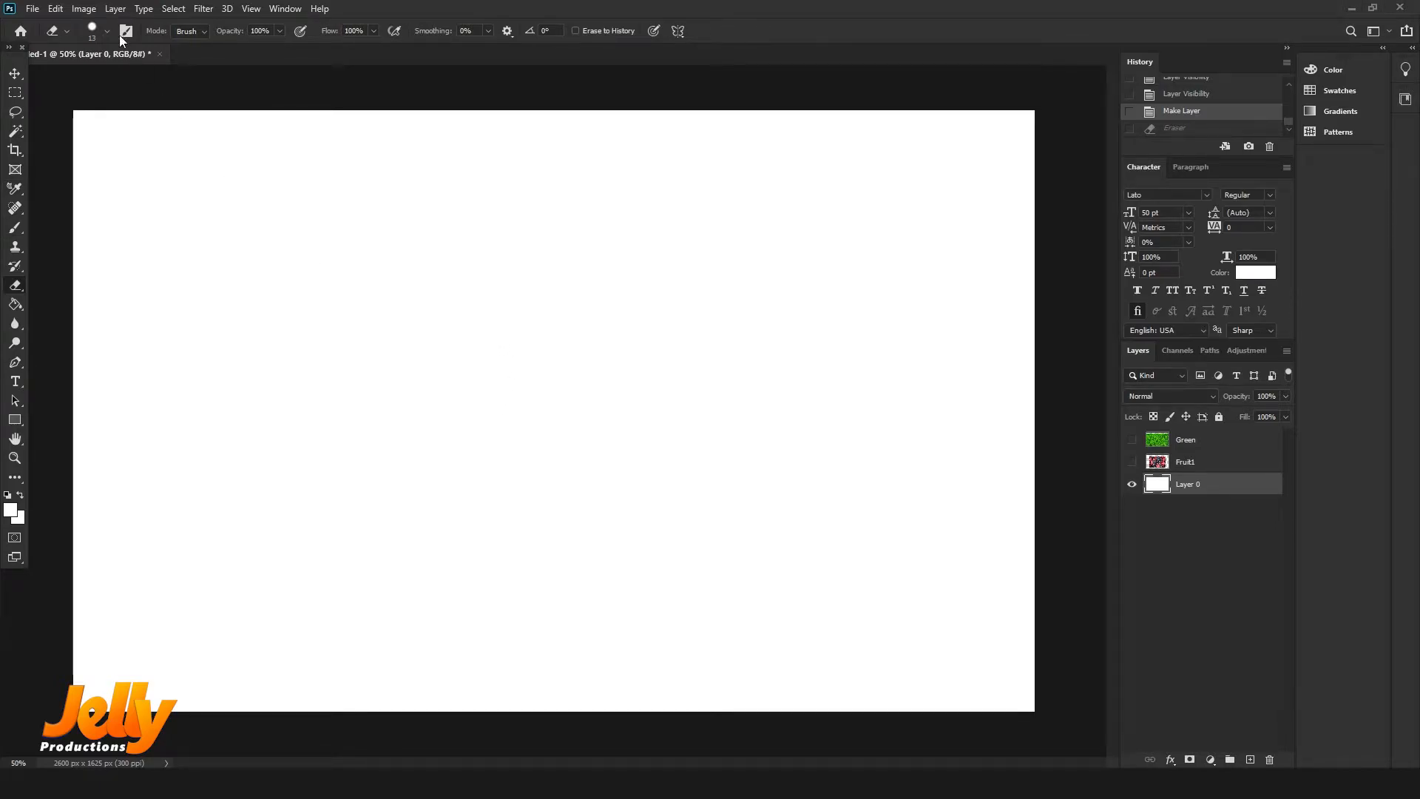
pyautogui.click(66, 31)
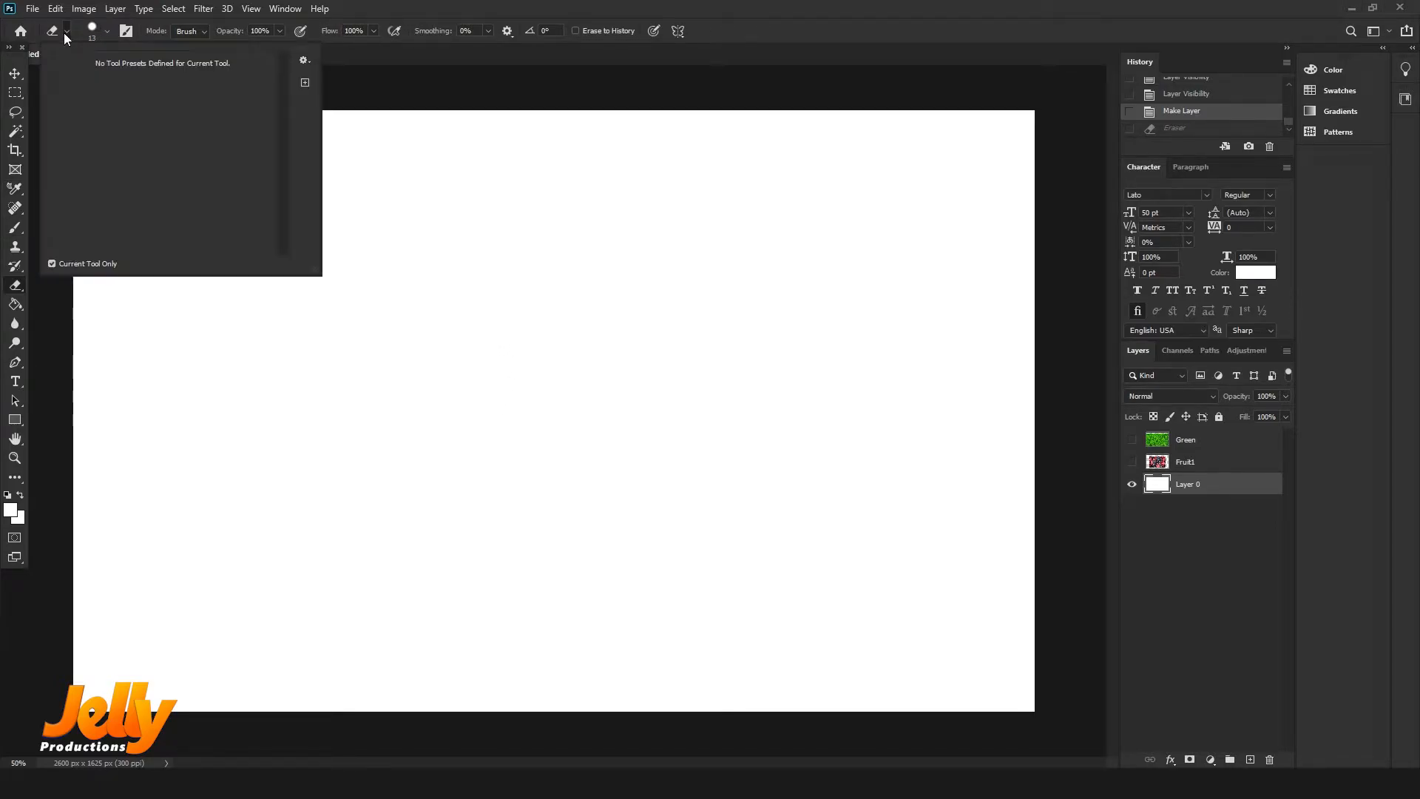
pyautogui.click(105, 32)
pyautogui.moveTo(89, 74); pyautogui.dragTo(95, 73)
pyautogui.moveTo(424, 298)
pyautogui.mouseDown()
pyautogui.moveTo(621, 305)
pyautogui.moveTo(449, 308)
pyautogui.moveTo(584, 310)
pyautogui.moveTo(454, 325)
pyautogui.moveTo(605, 321)
pyautogui.moveTo(436, 345)
pyautogui.moveTo(610, 345)
pyautogui.moveTo(484, 383)
pyautogui.moveTo(528, 418)
pyautogui.moveTo(551, 447)
pyautogui.mouseUp()
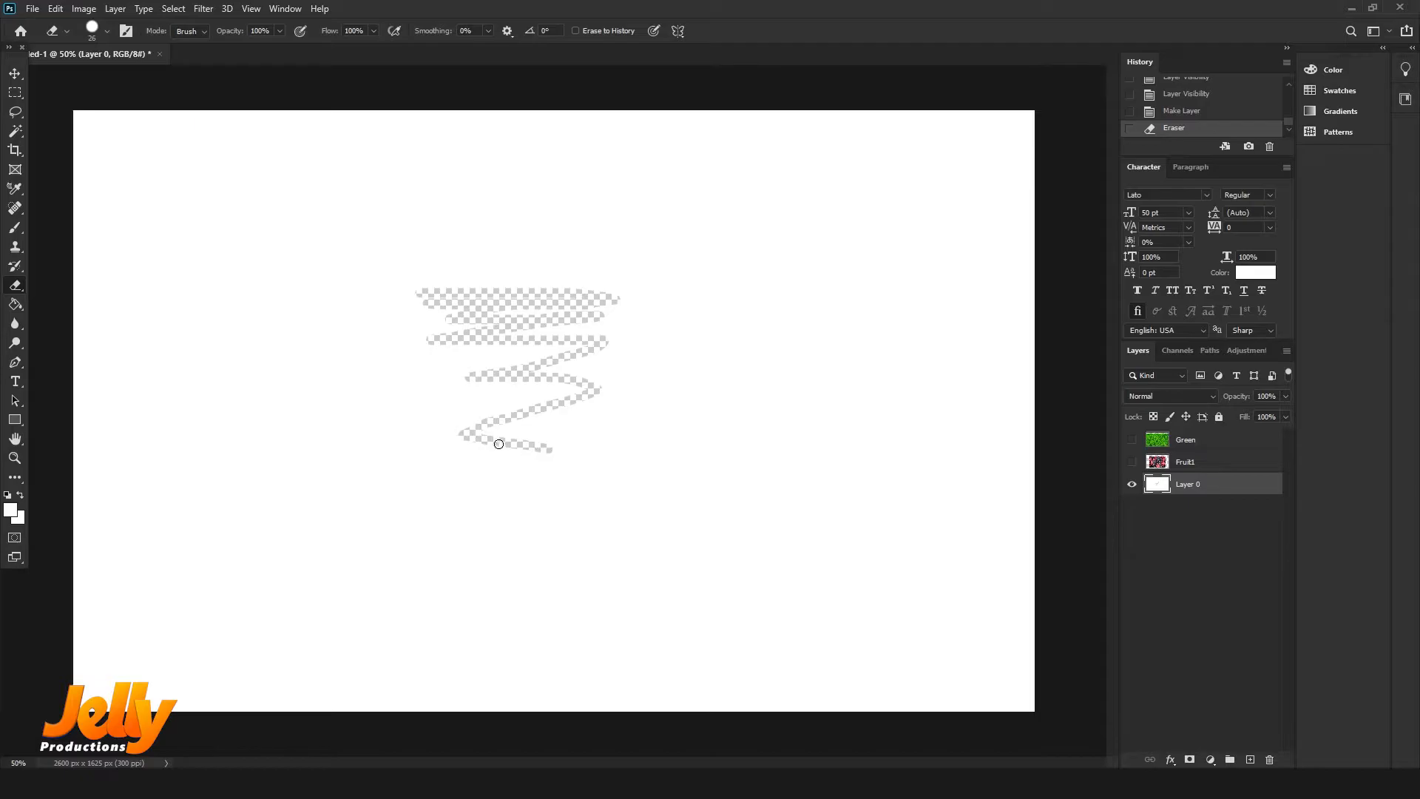
# Step: Preview a transparency grid size of None, discard the preference change, and undo the eraser stroke
pyautogui.click(56, 9)
pyautogui.moveTo(148, 613)
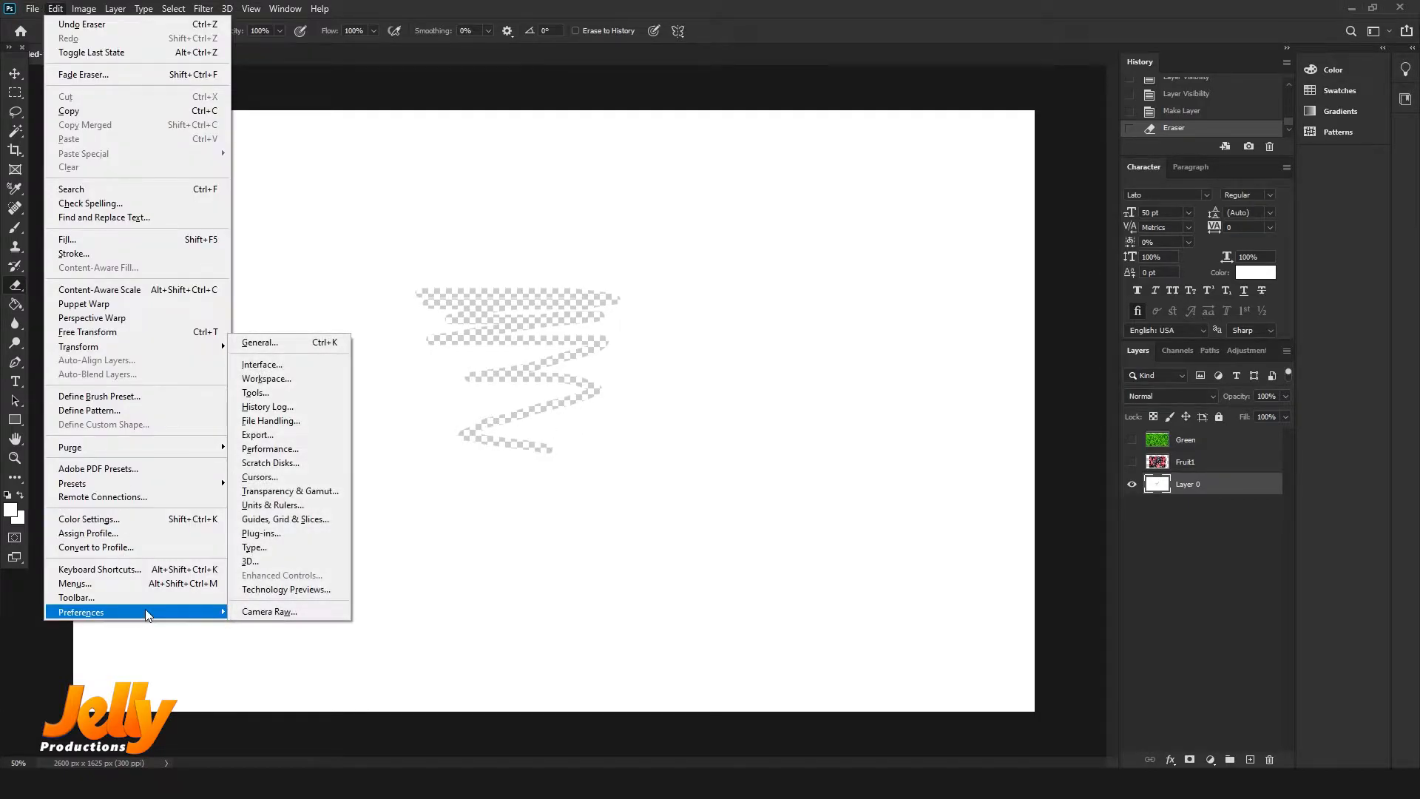
pyautogui.click(287, 493)
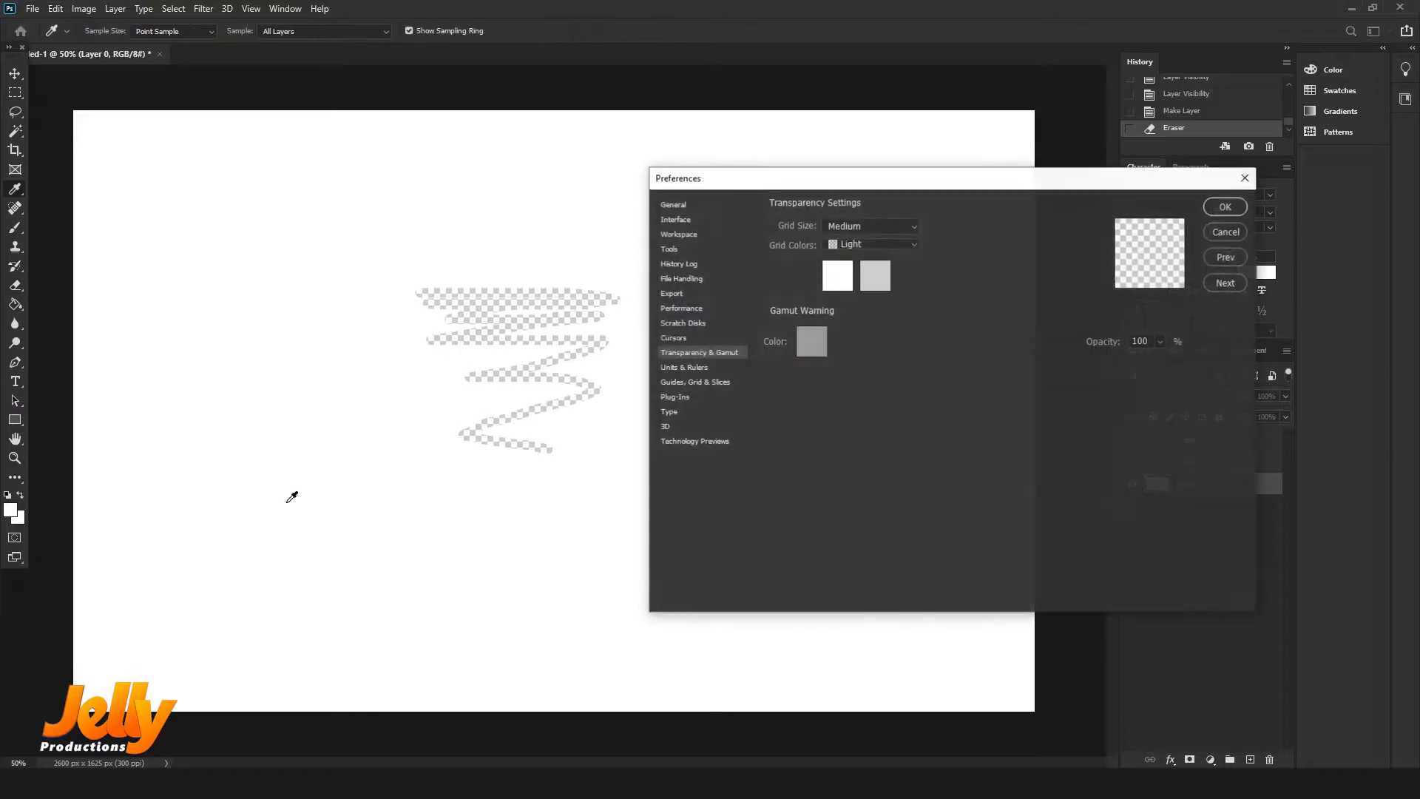
pyautogui.click(870, 226)
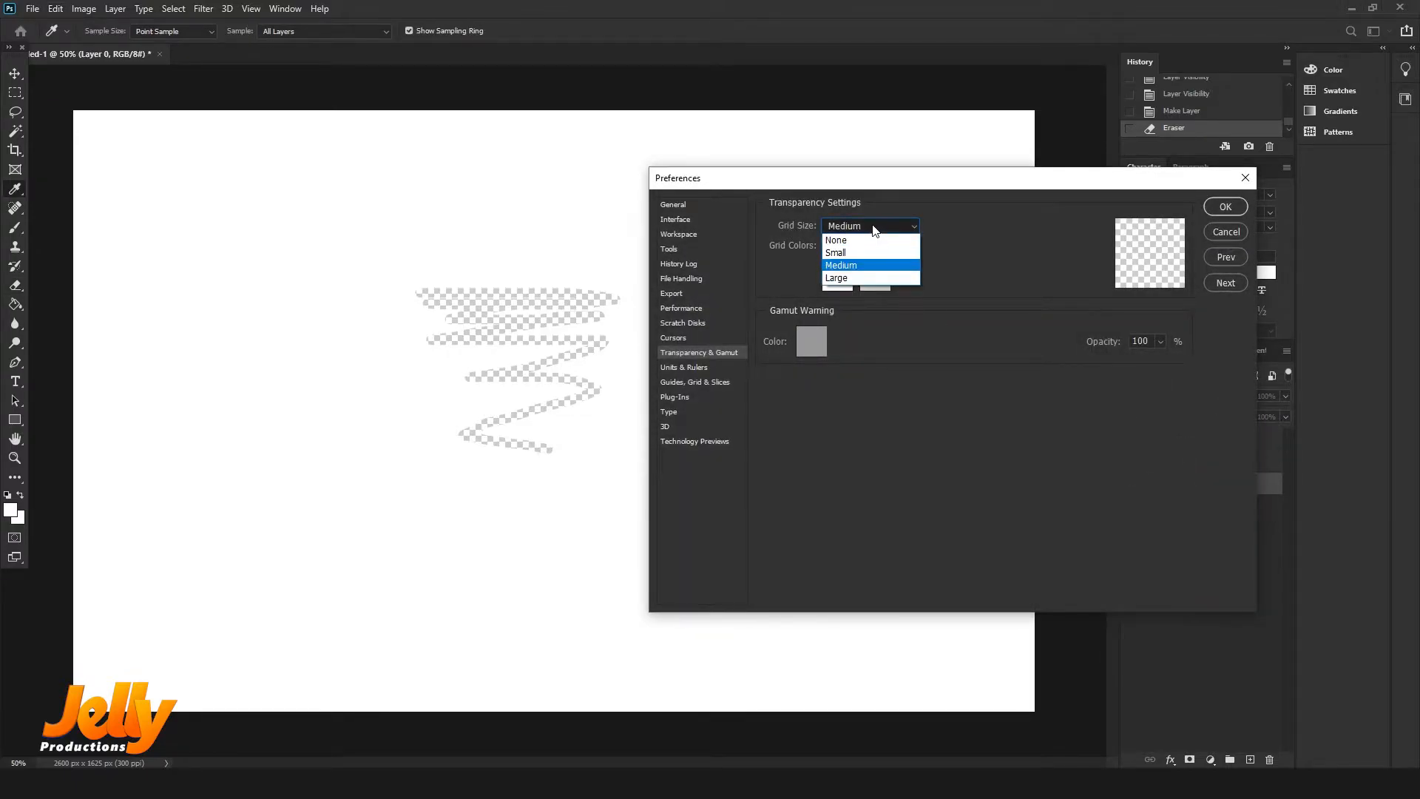
pyautogui.click(836, 241)
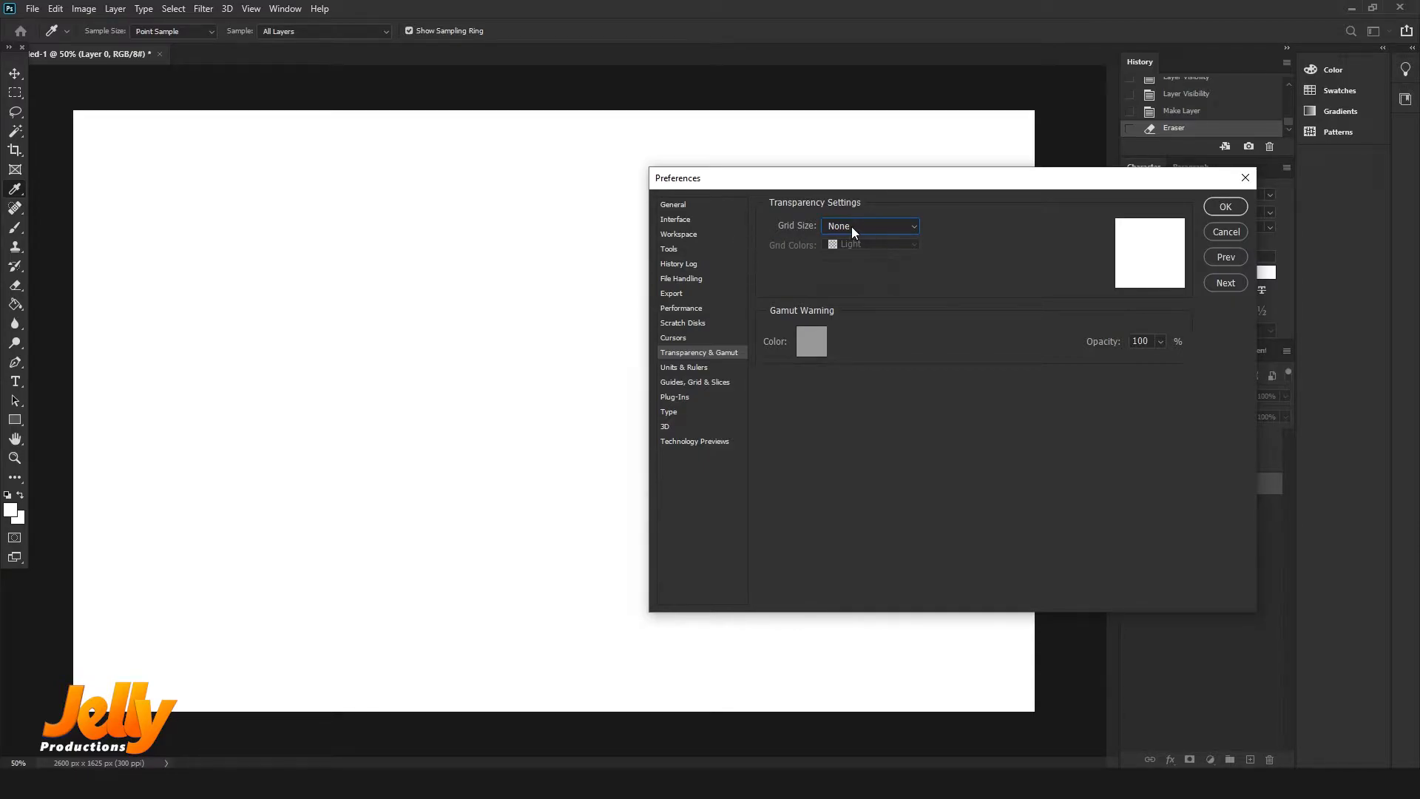
pyautogui.click(1226, 232)
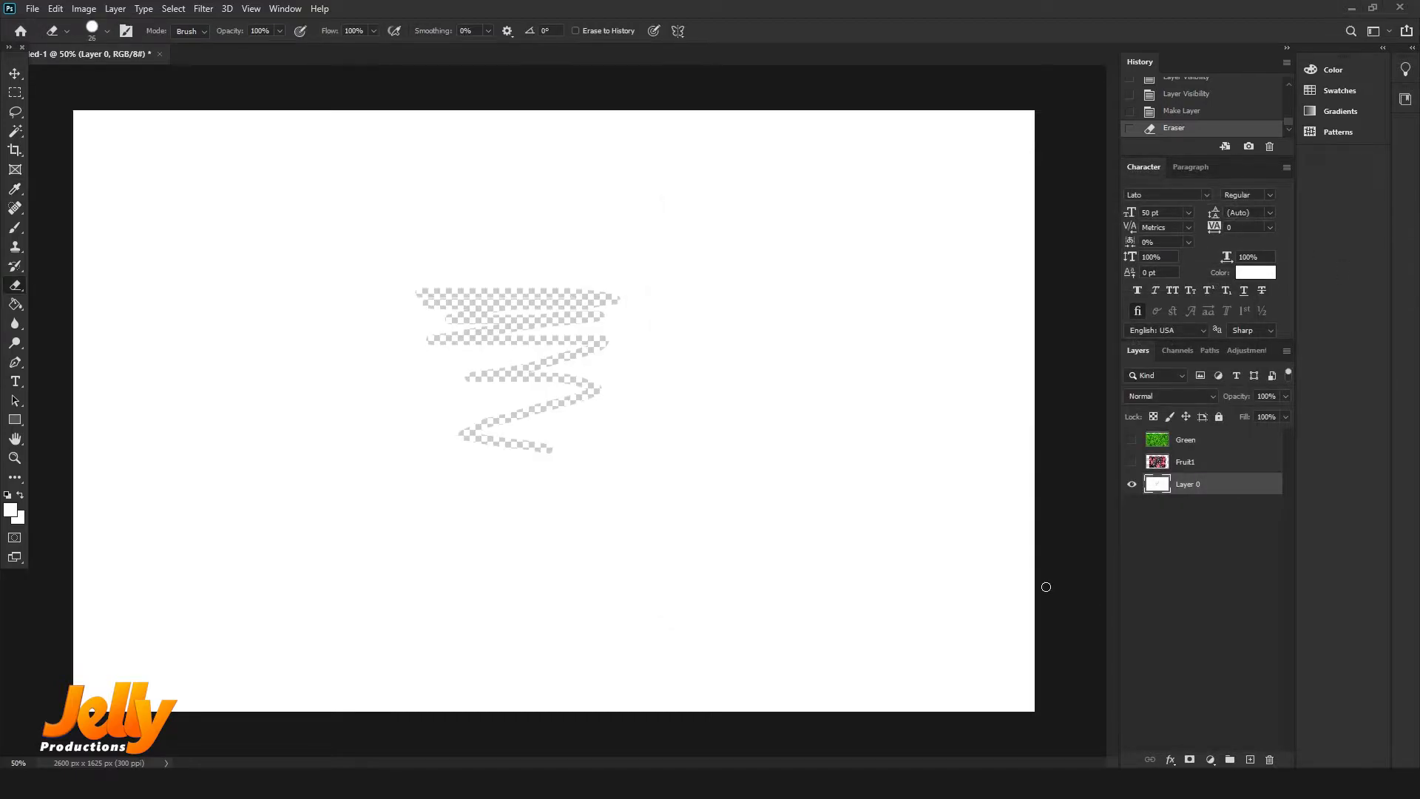
pyautogui.hotkey('ctrl', 'z')
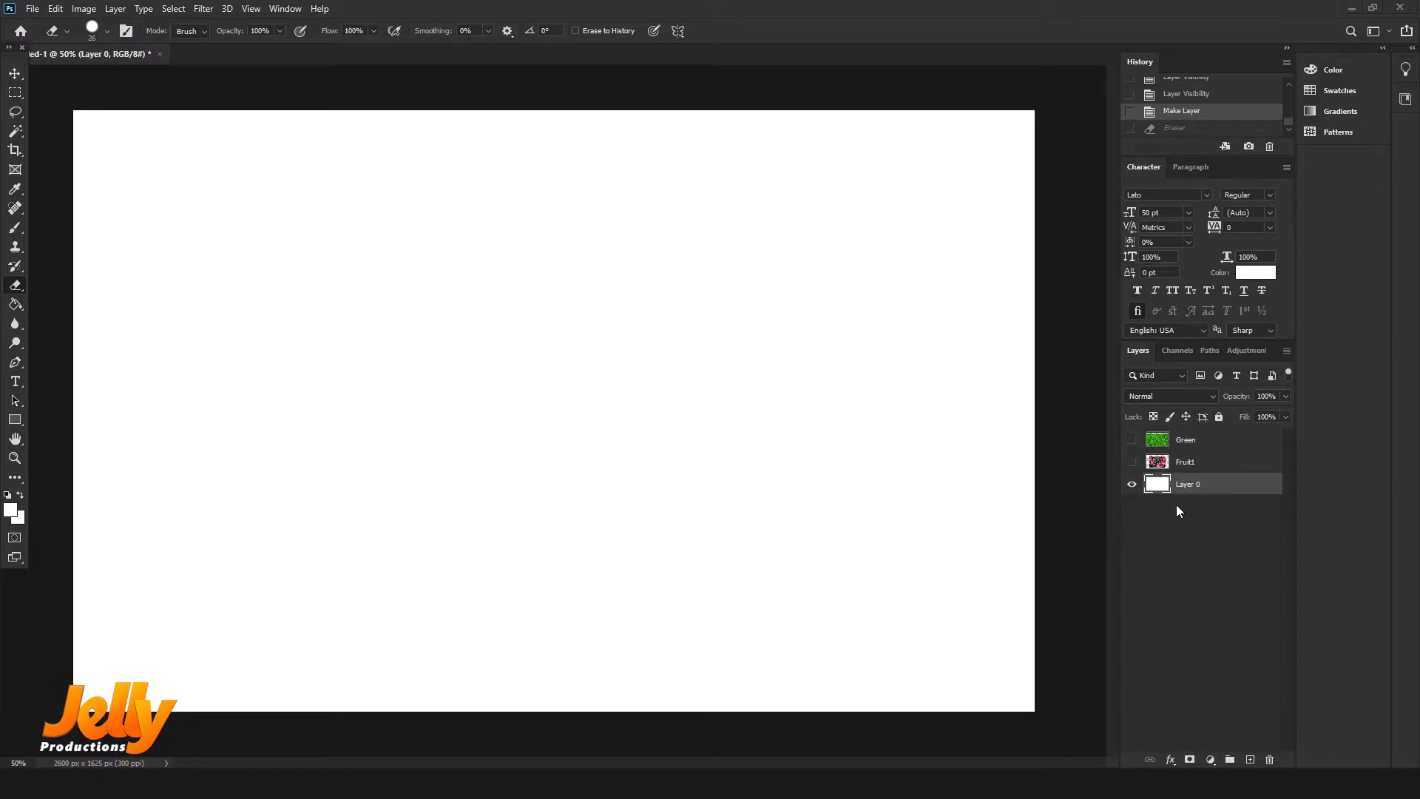
# Step: Show the Fruit1 and Green layers again, keeping Layer 0 at the bottom of the layer stack
pyautogui.click(1132, 462)
pyautogui.click(1132, 439)
pyautogui.moveTo(1160, 489); pyautogui.dragTo(1192, 532)
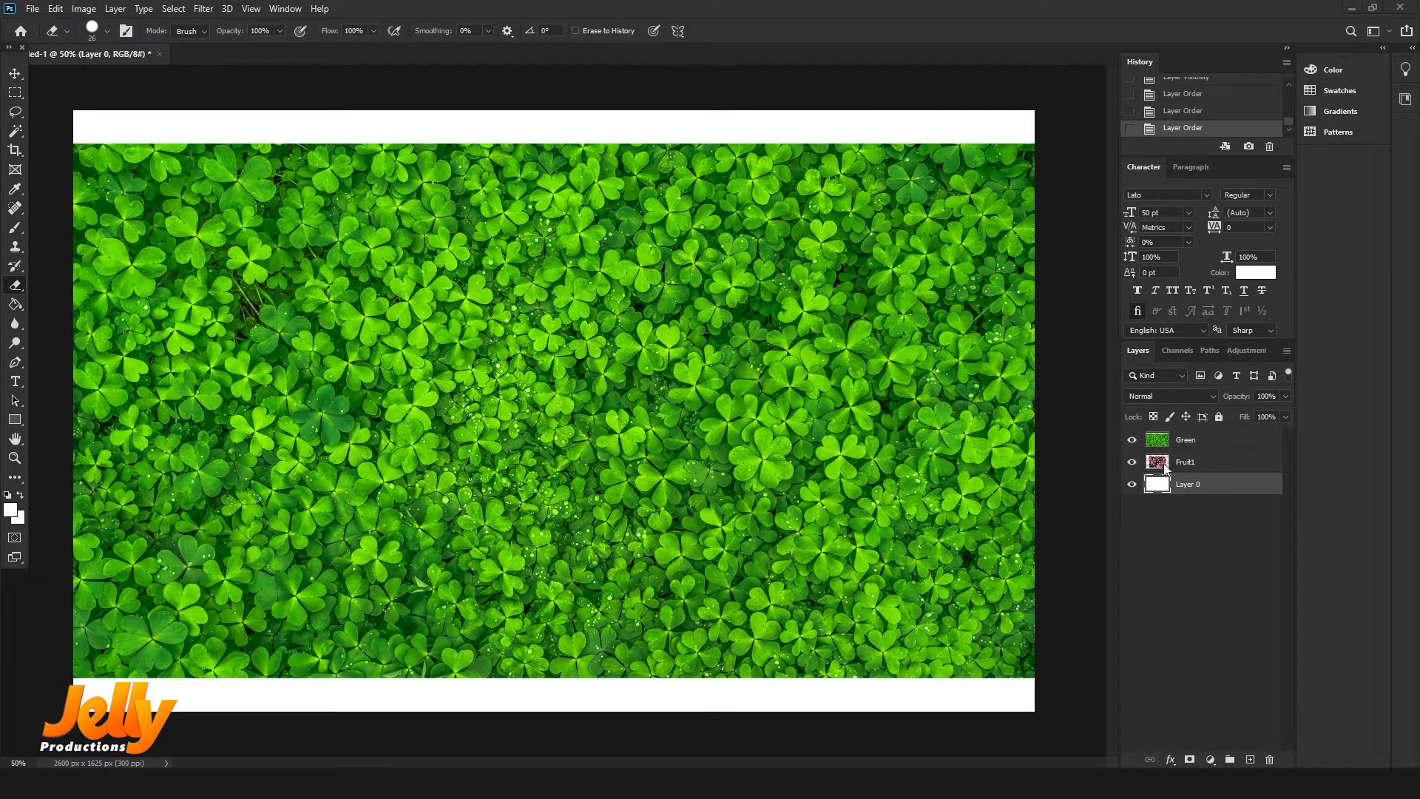
# Step: Move the Fruit1 layer above the Green layer and enlarge it with Free Transform to cover the whole canvas
pyautogui.moveTo(1196, 469); pyautogui.dragTo(1216, 446)
pyautogui.hotkey('ctrl', 't')
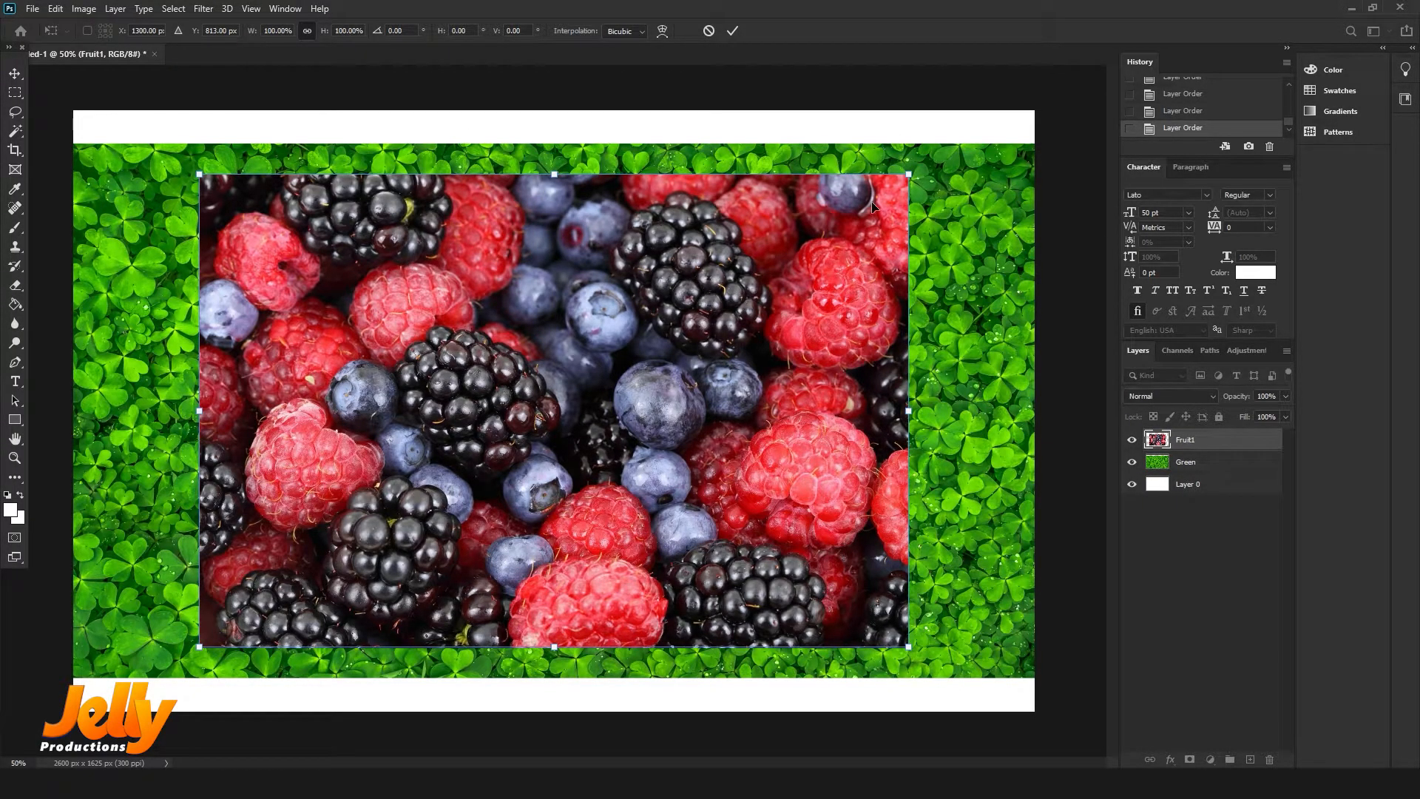
pyautogui.press('Return')
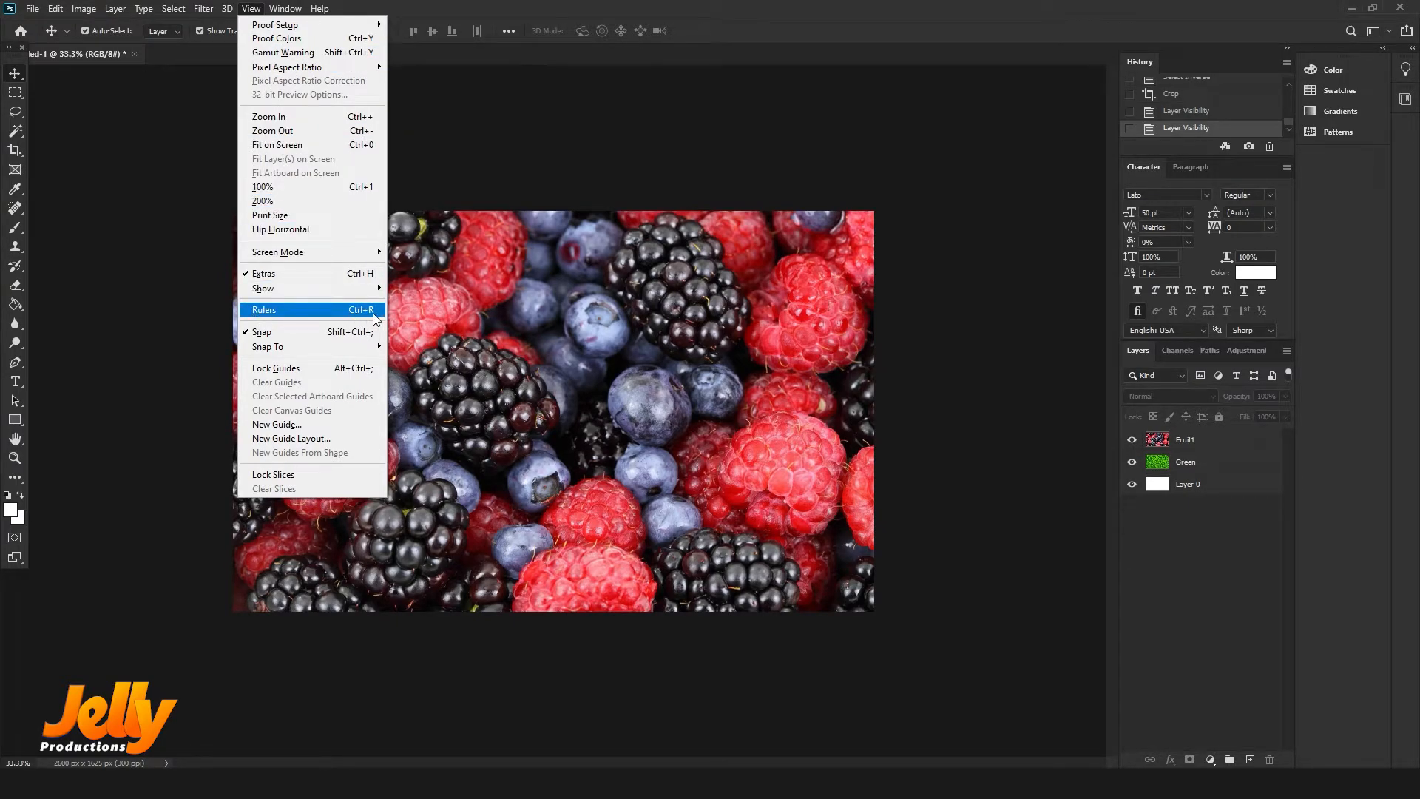
# Step: Show the rulers and set their units to percent
pyautogui.click(281, 311)
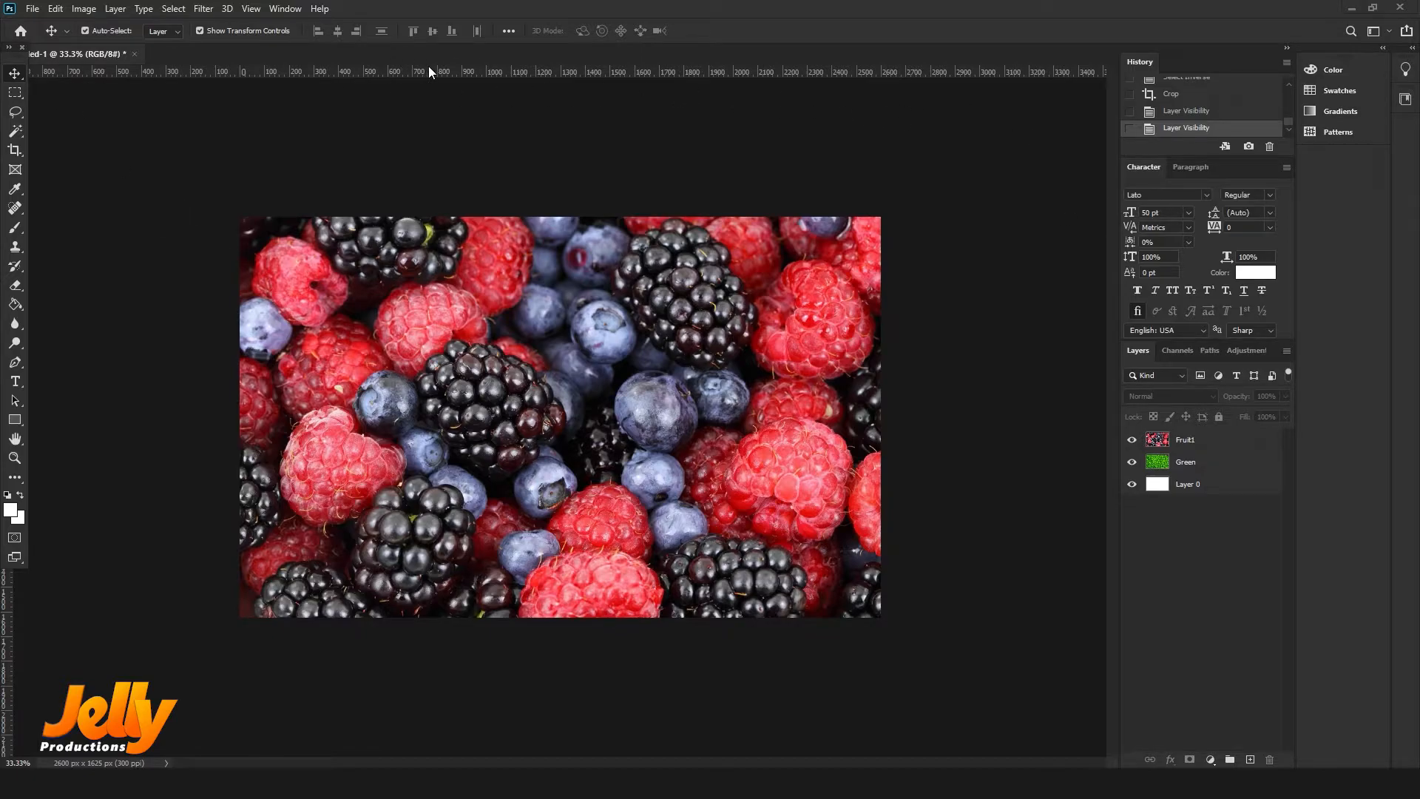
pyautogui.rightClick(645, 71)
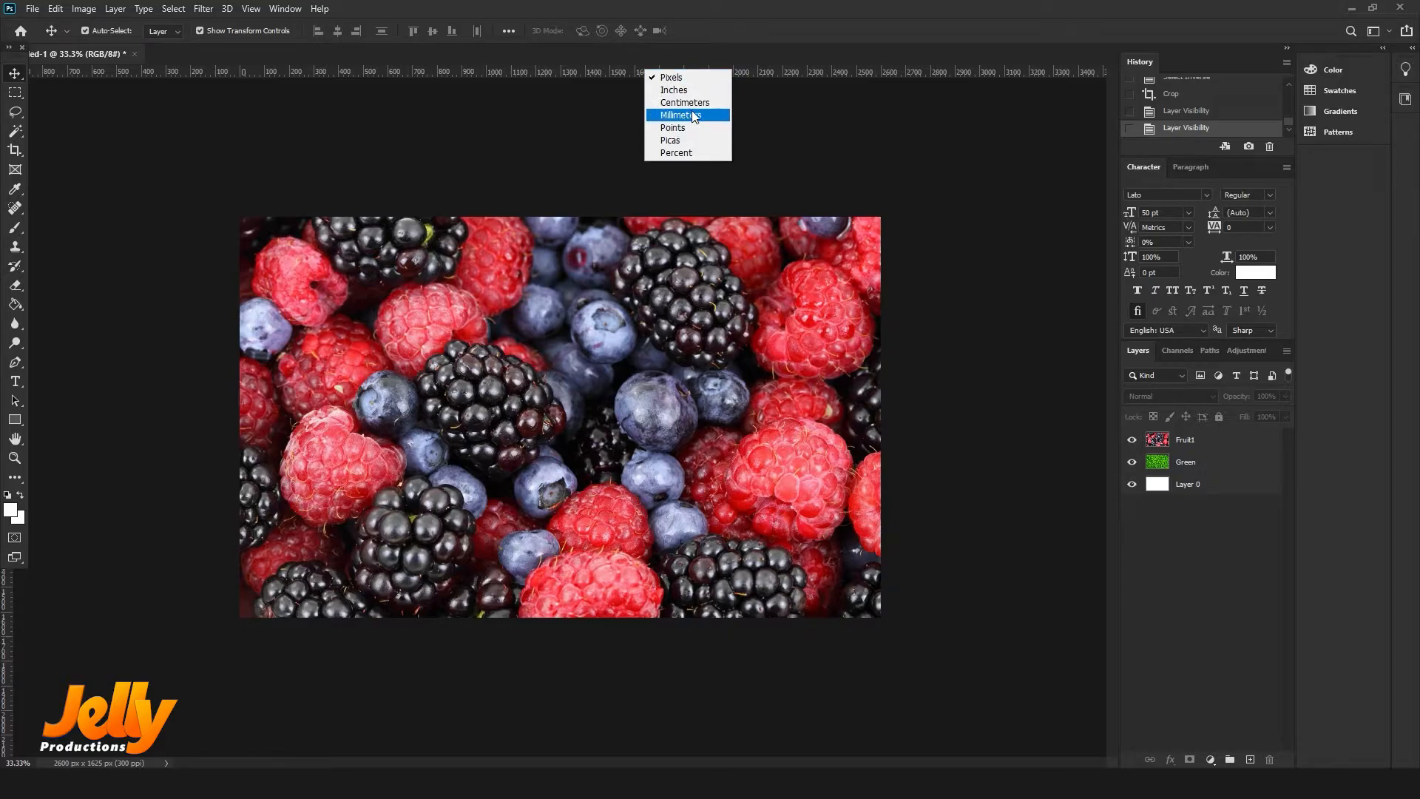
pyautogui.click(661, 153)
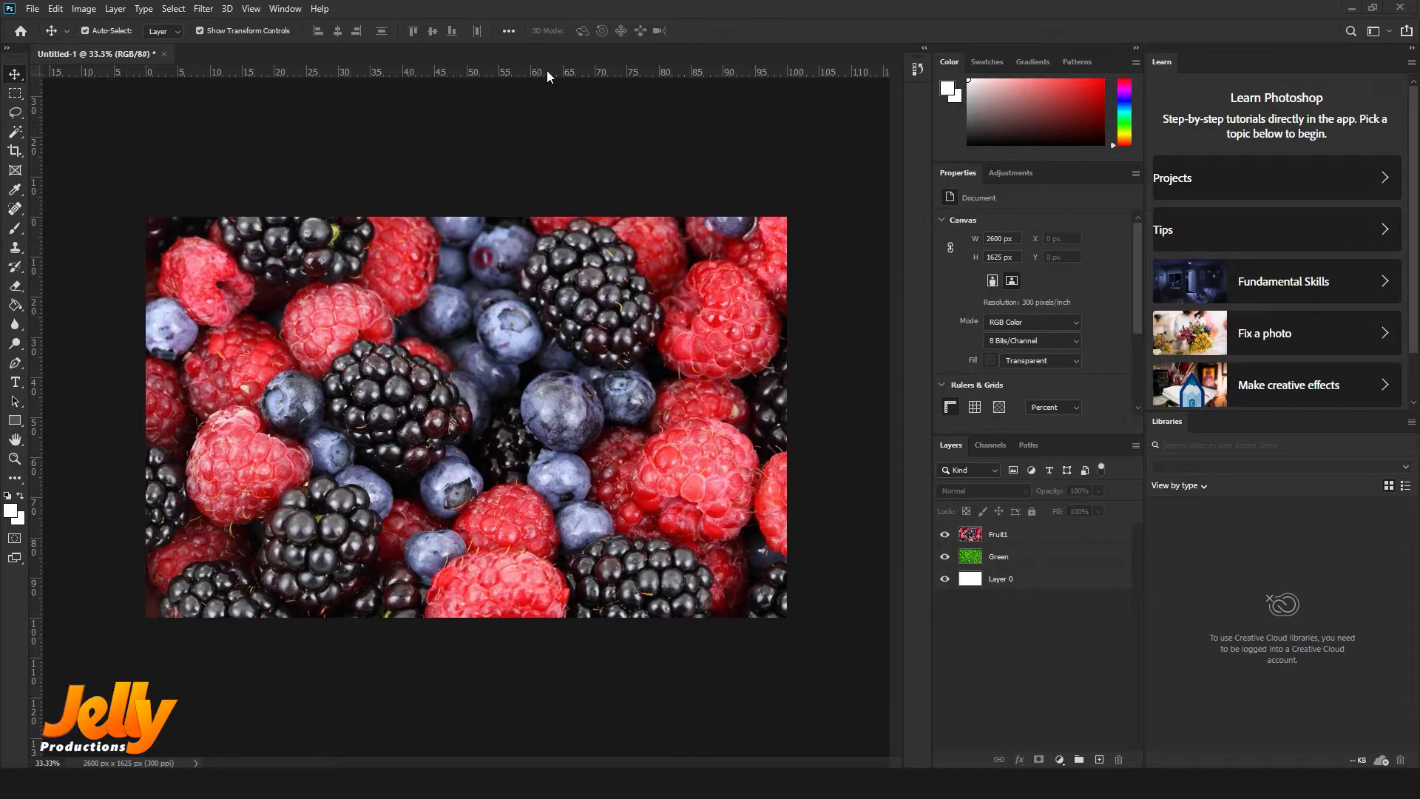
# Step: Place a horizontal guide at 50% of the canvas height
pyautogui.moveTo(551, 72); pyautogui.dragTo(607, 424)
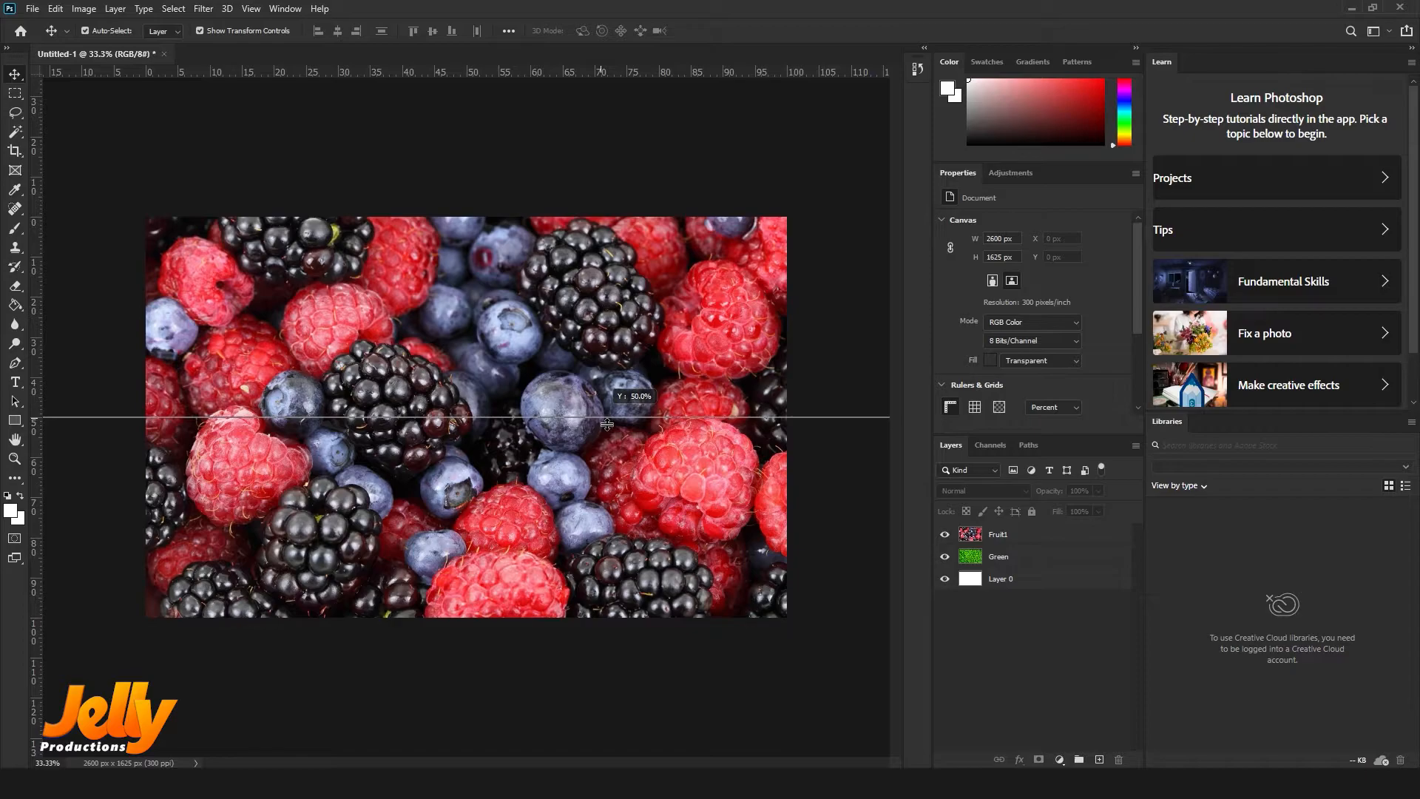
pyautogui.moveTo(607, 424); pyautogui.dragTo(606, 424)
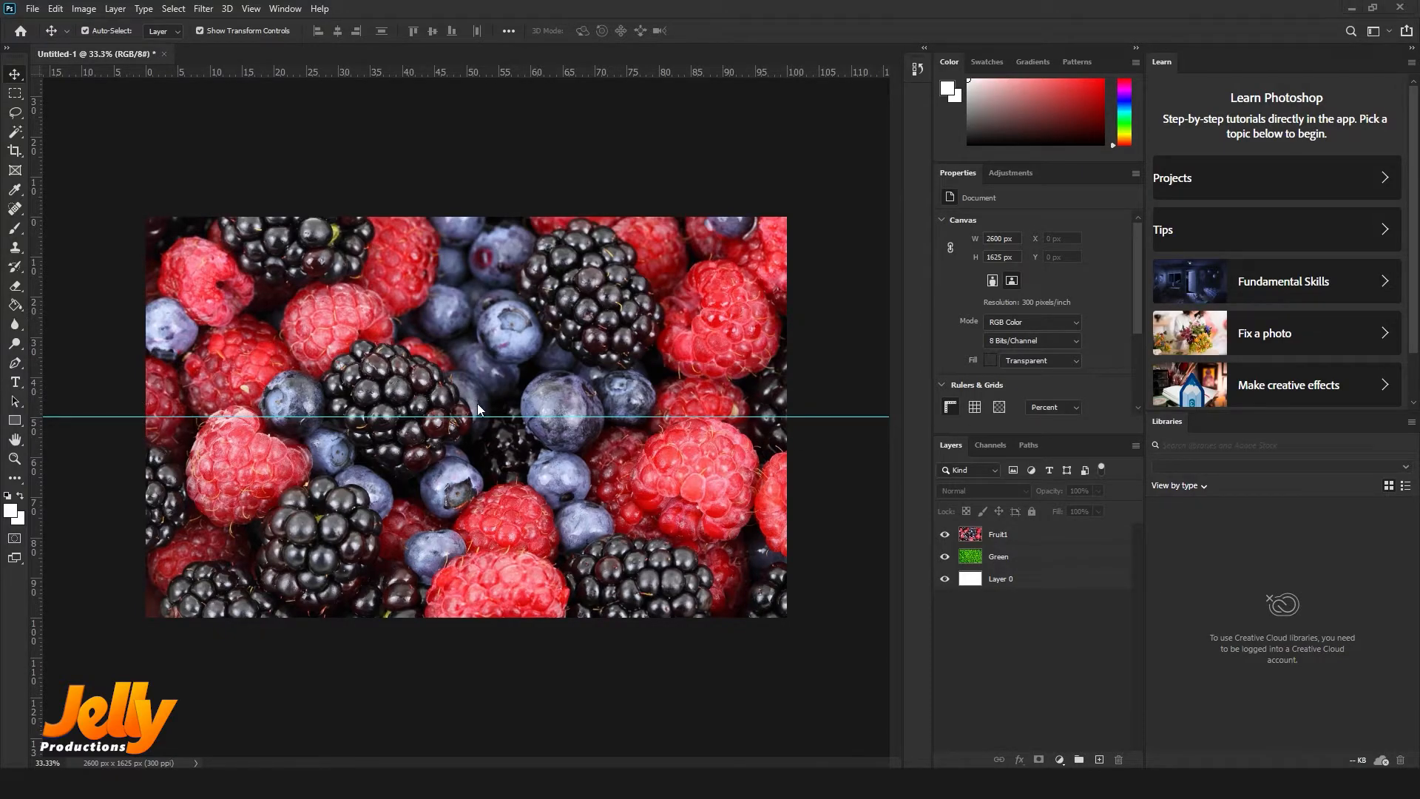
# Step: Create a vertical guide at 50% with the New Guide command, and undo it
pyautogui.click(252, 9)
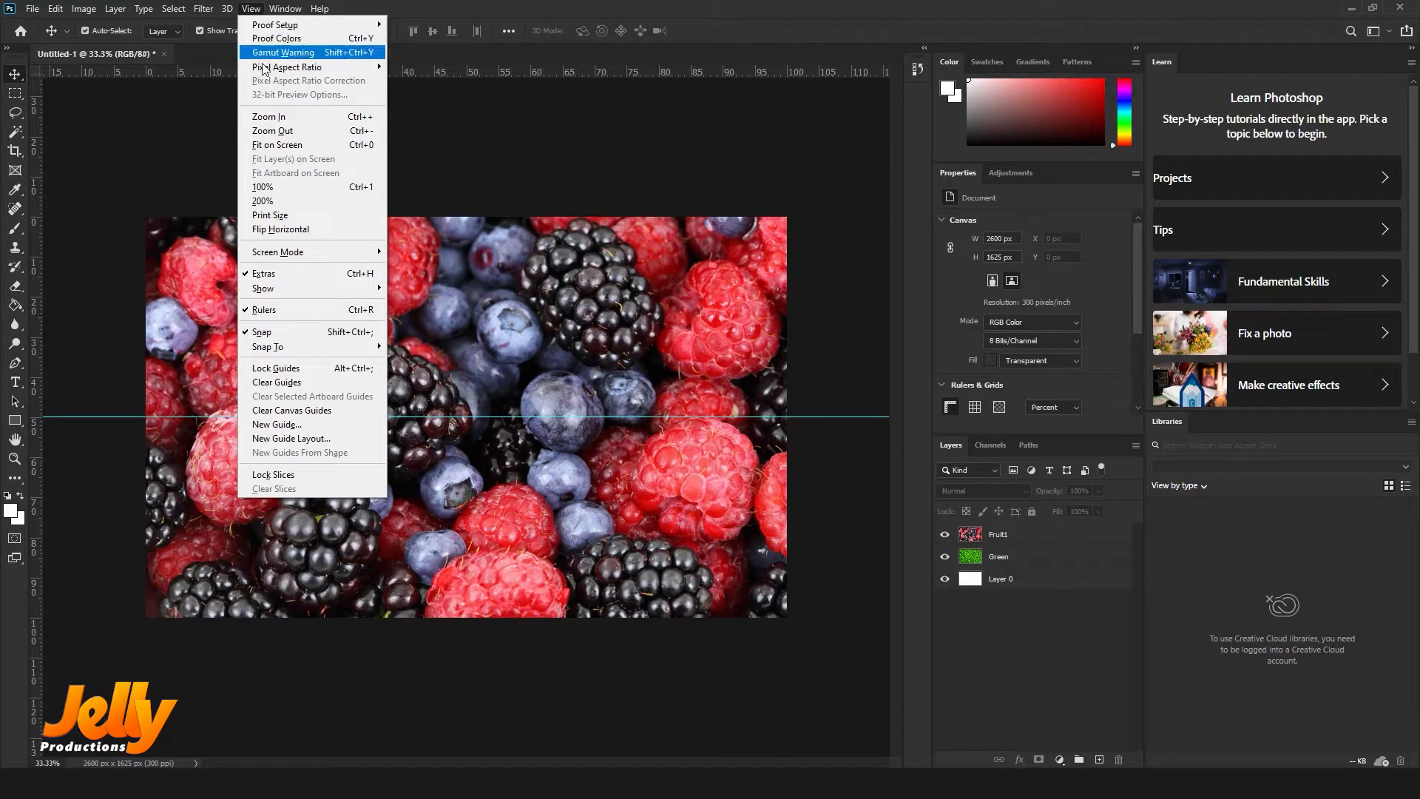
pyautogui.click(284, 425)
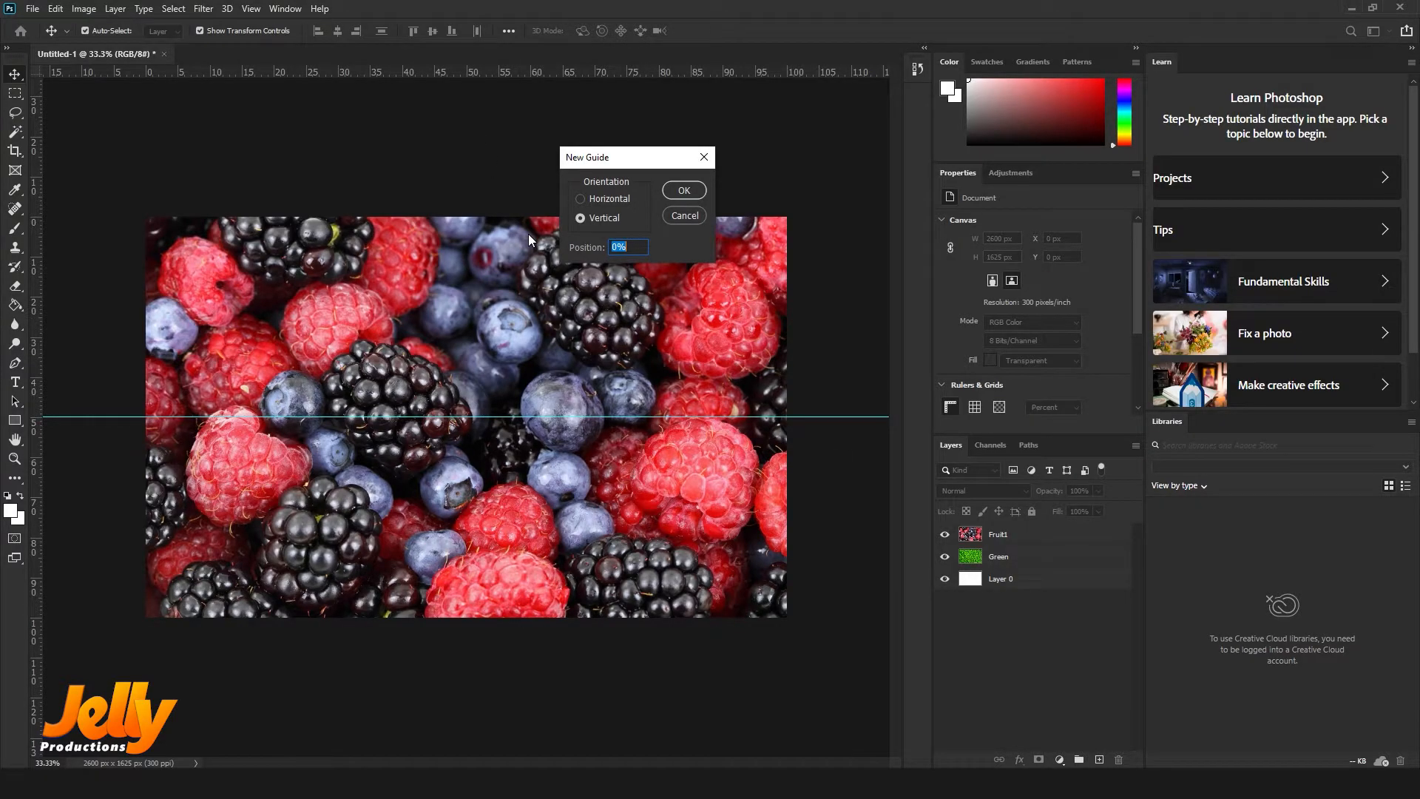
pyautogui.click(636, 250)
pyautogui.click(580, 219)
pyautogui.write('50')
pyautogui.click(683, 193)
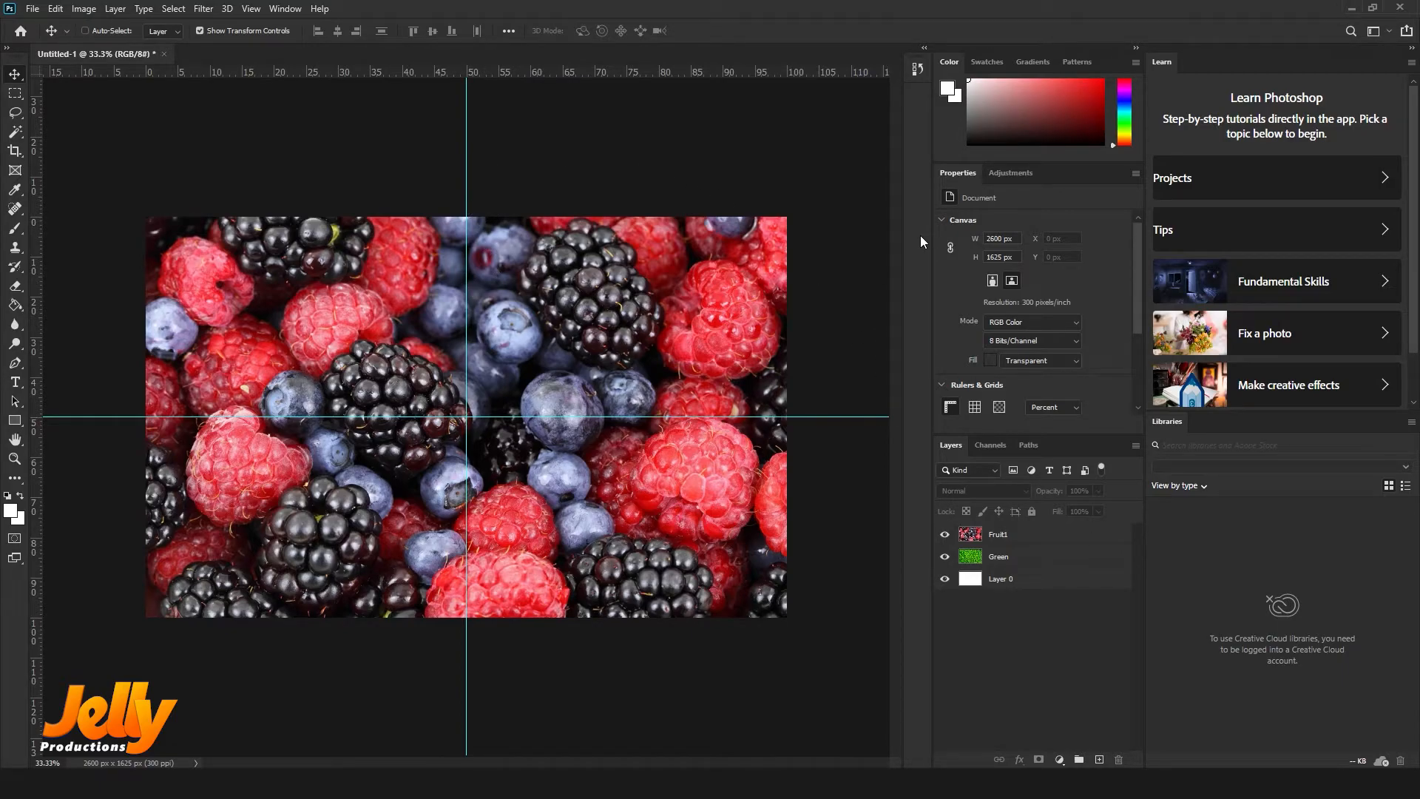
pyautogui.hotkey('ctrl', 'z')
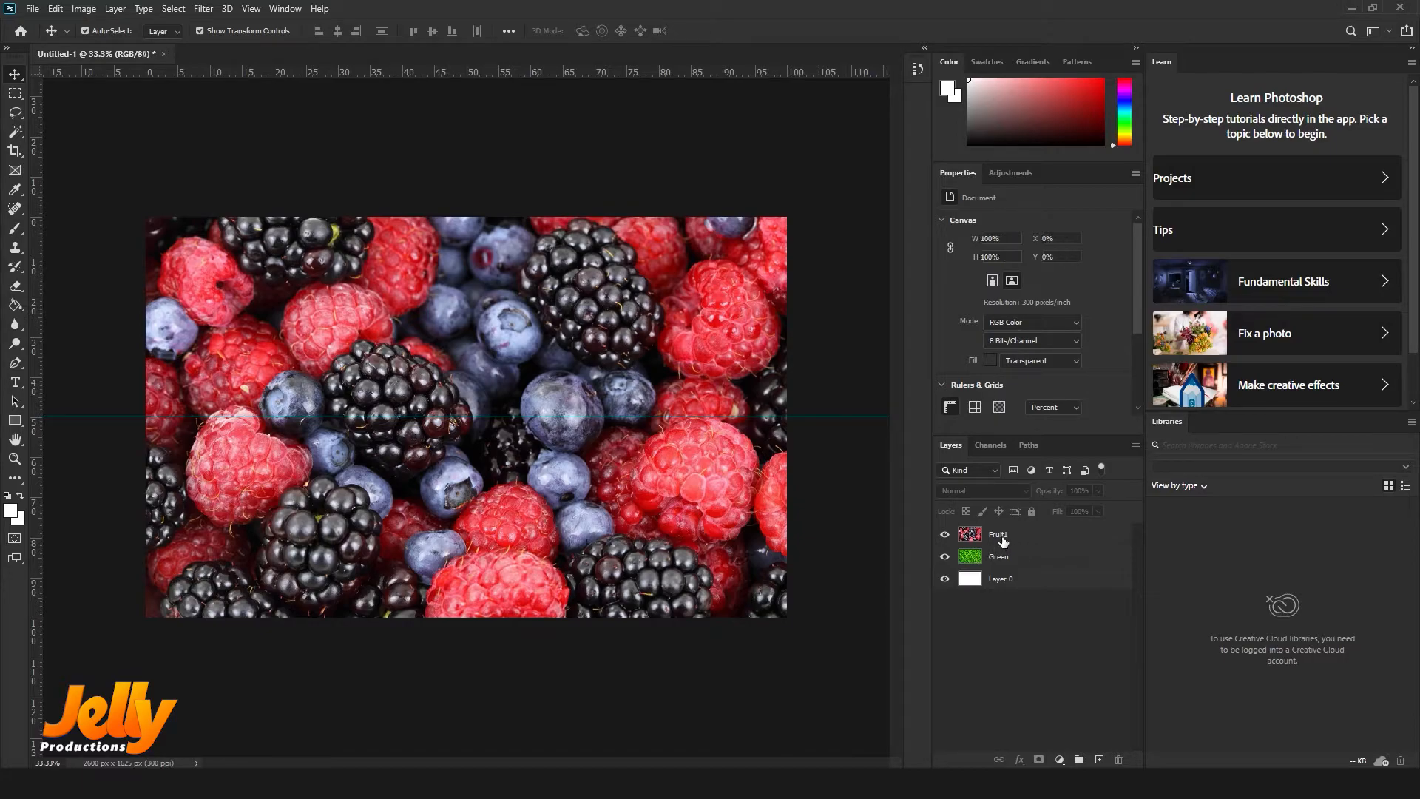
# Step: Move the Fruit1 layer straight up to a Y position of about -33%, and hide the Green layer
pyautogui.click(1002, 539)
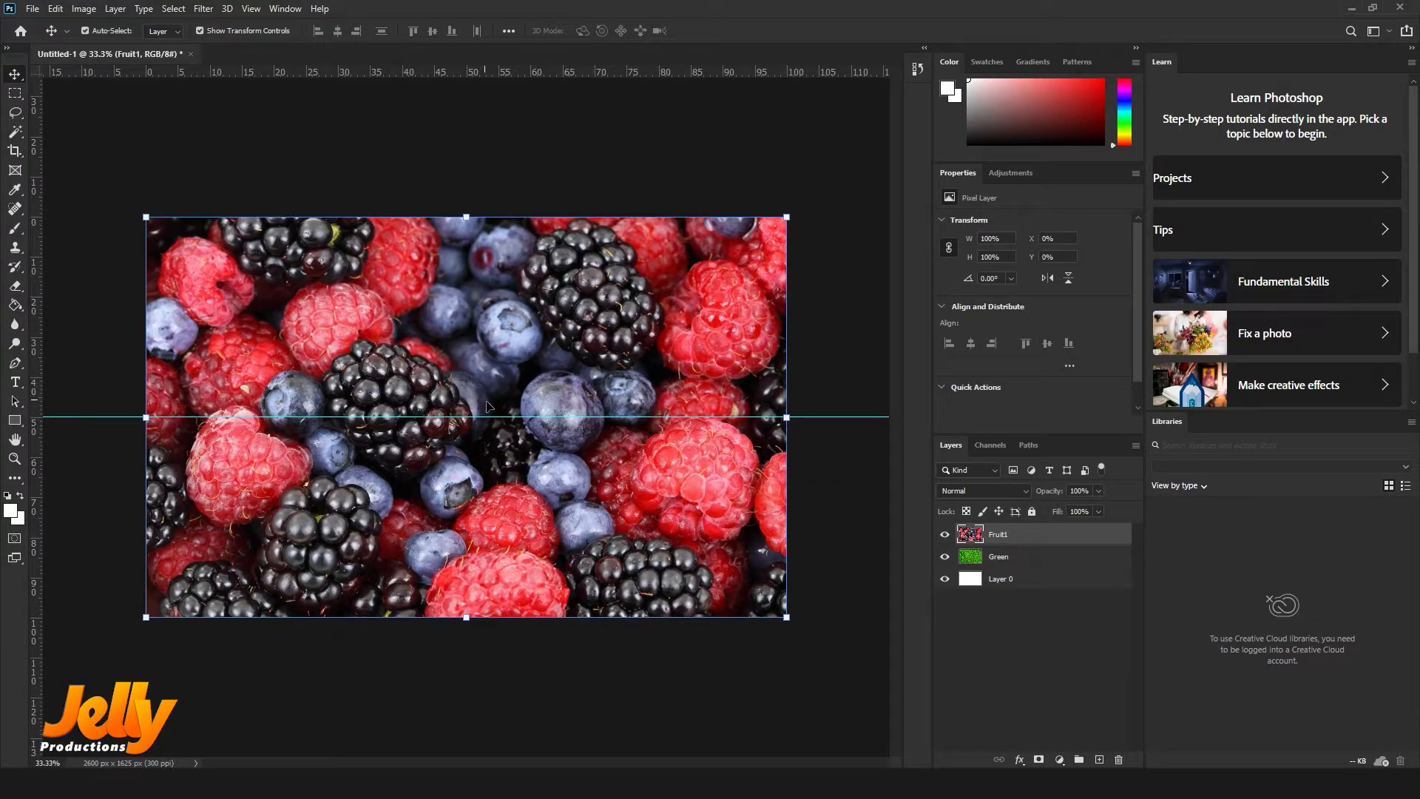
pyautogui.moveTo(516, 470); pyautogui.dragTo(516, 340)
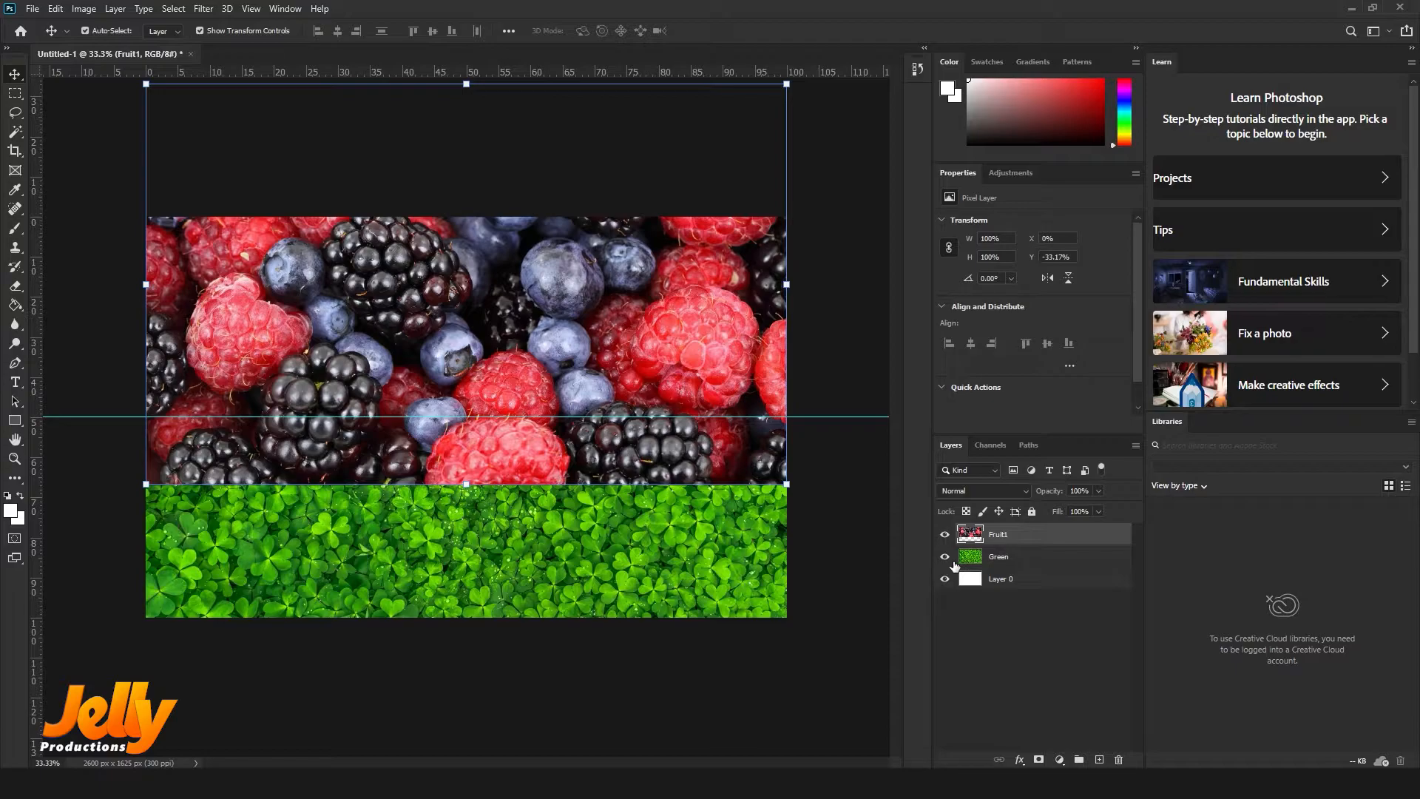
pyautogui.click(944, 556)
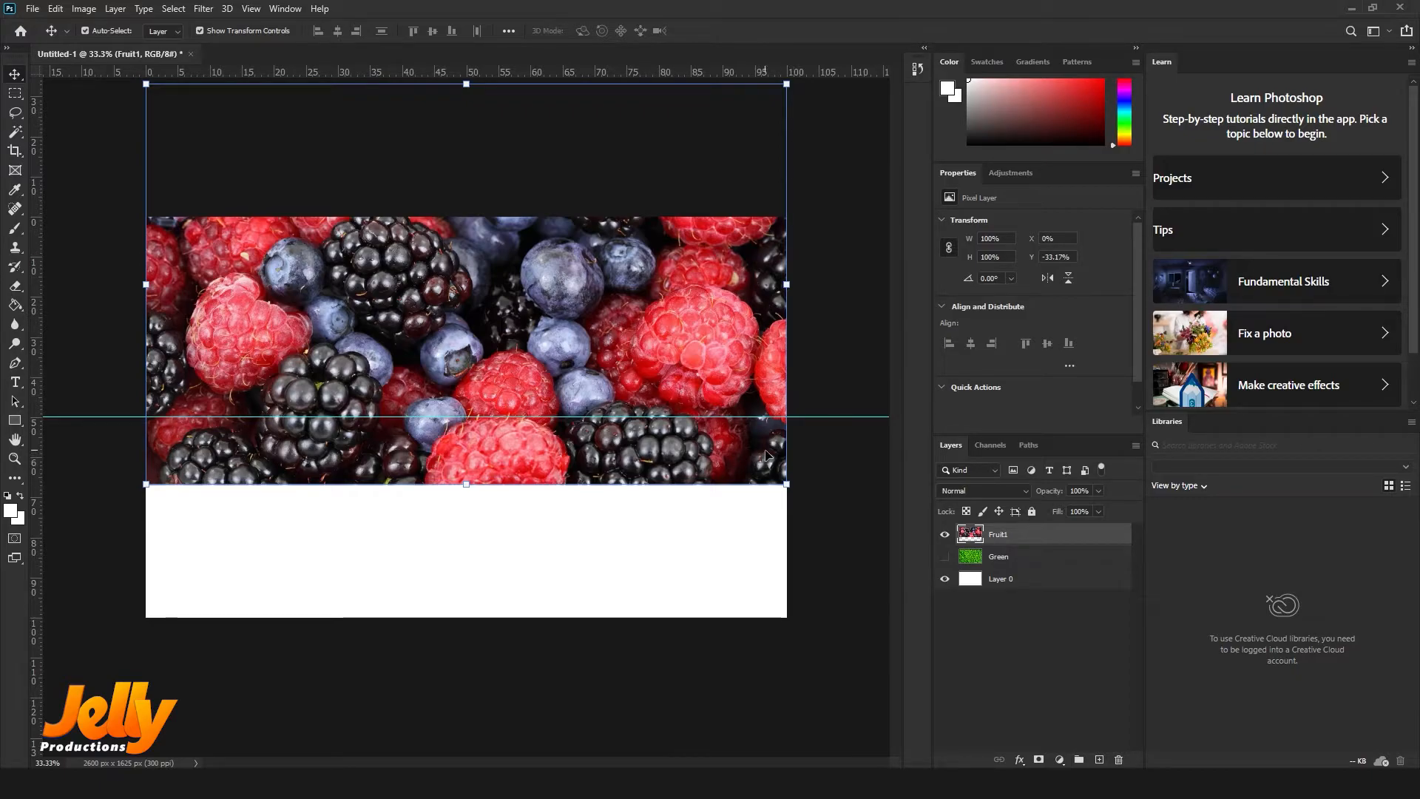
# Step: Select the part of the Fruit1 layer below the horizontal guide with the Rectangular Marquee tool and delete it
pyautogui.click(15, 94)
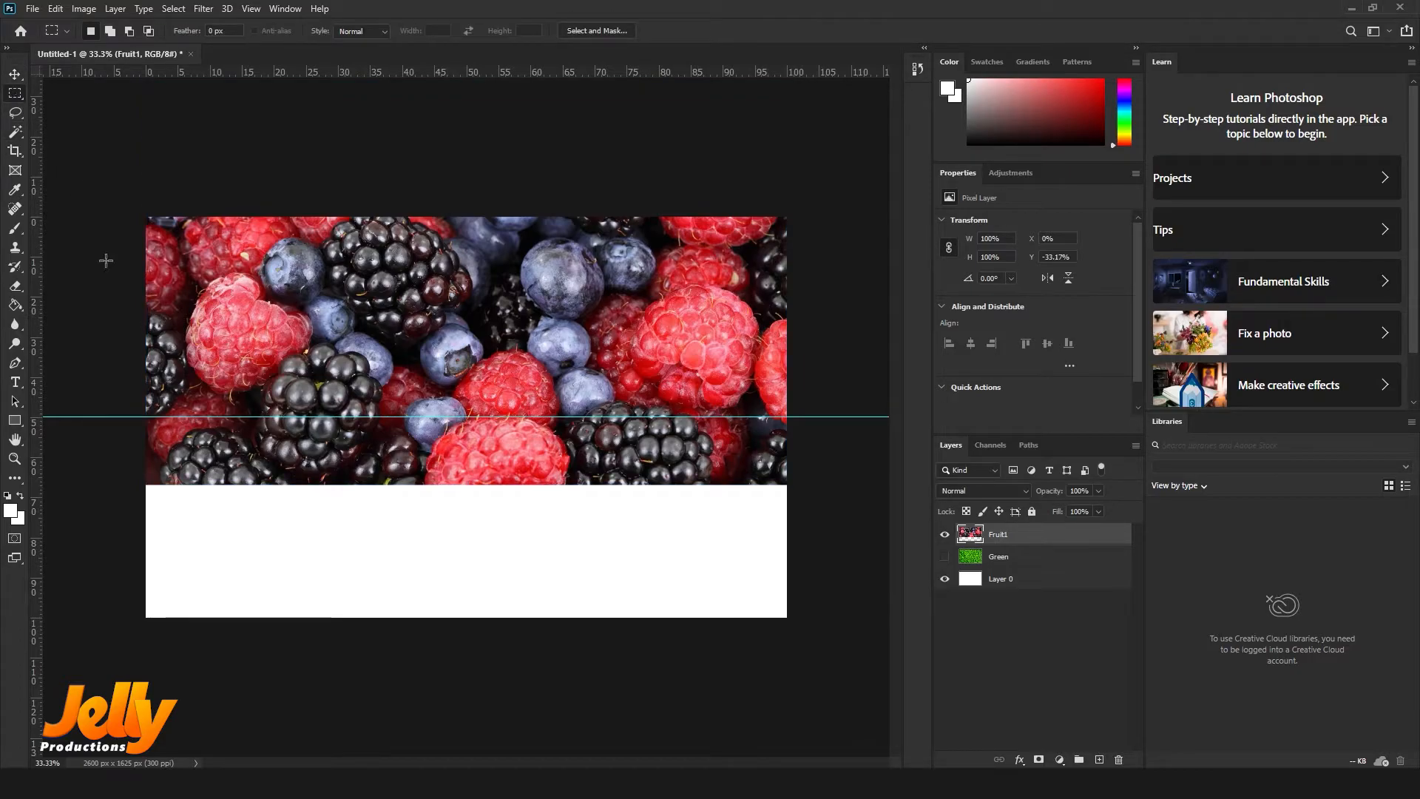
pyautogui.moveTo(147, 419); pyautogui.dragTo(850, 506)
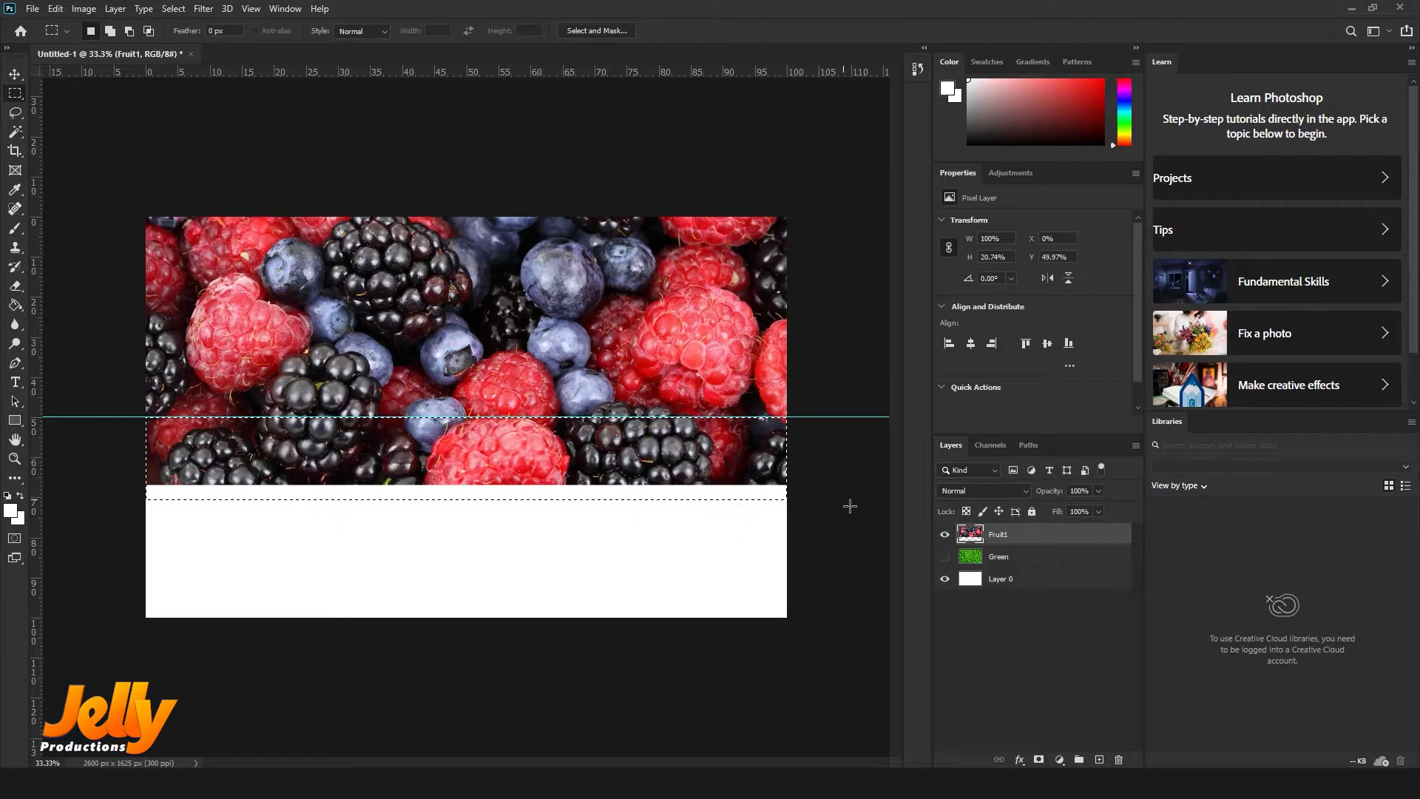
pyautogui.press('Delete')
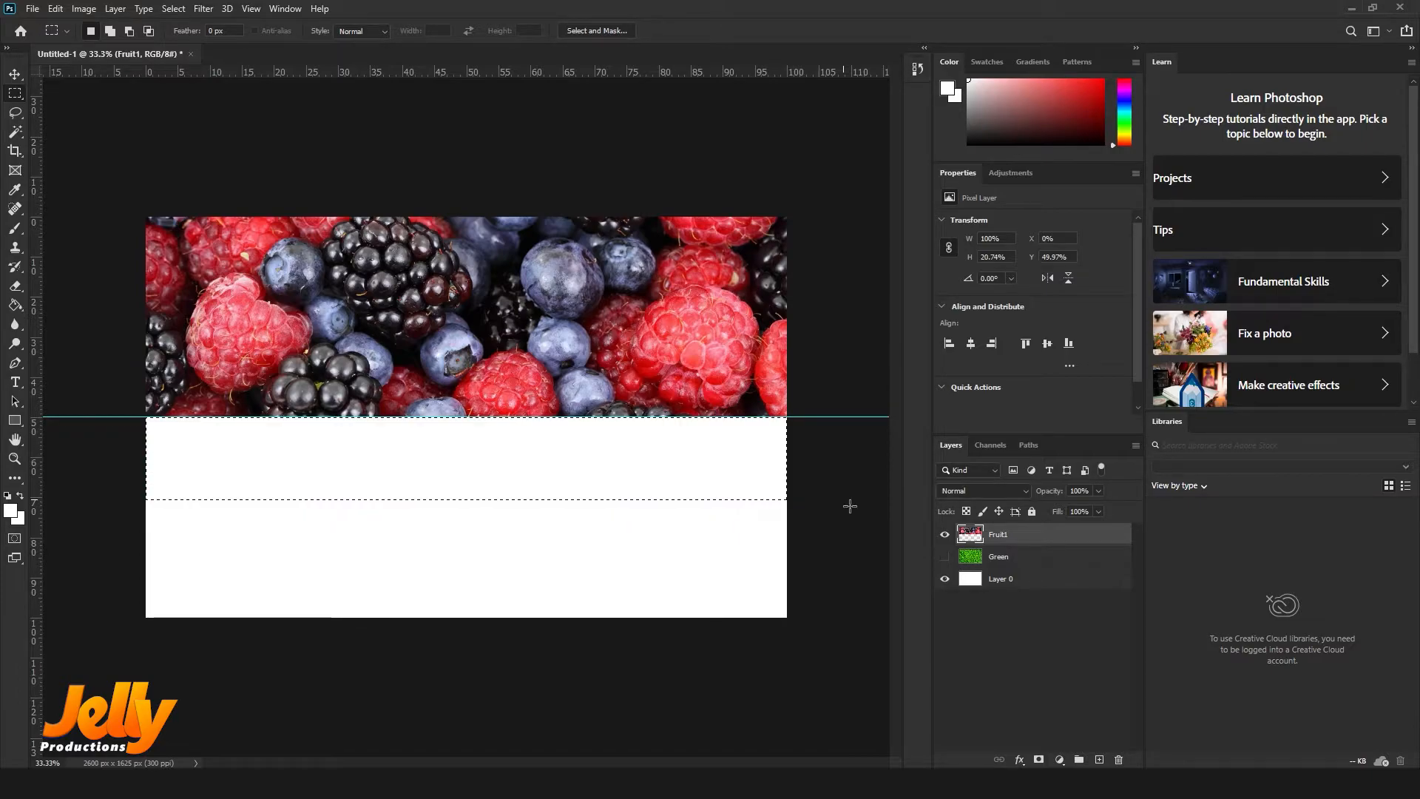
# Step: Clear the marquee selection, and show the Green layer again and make it the active layer
pyautogui.press('v')
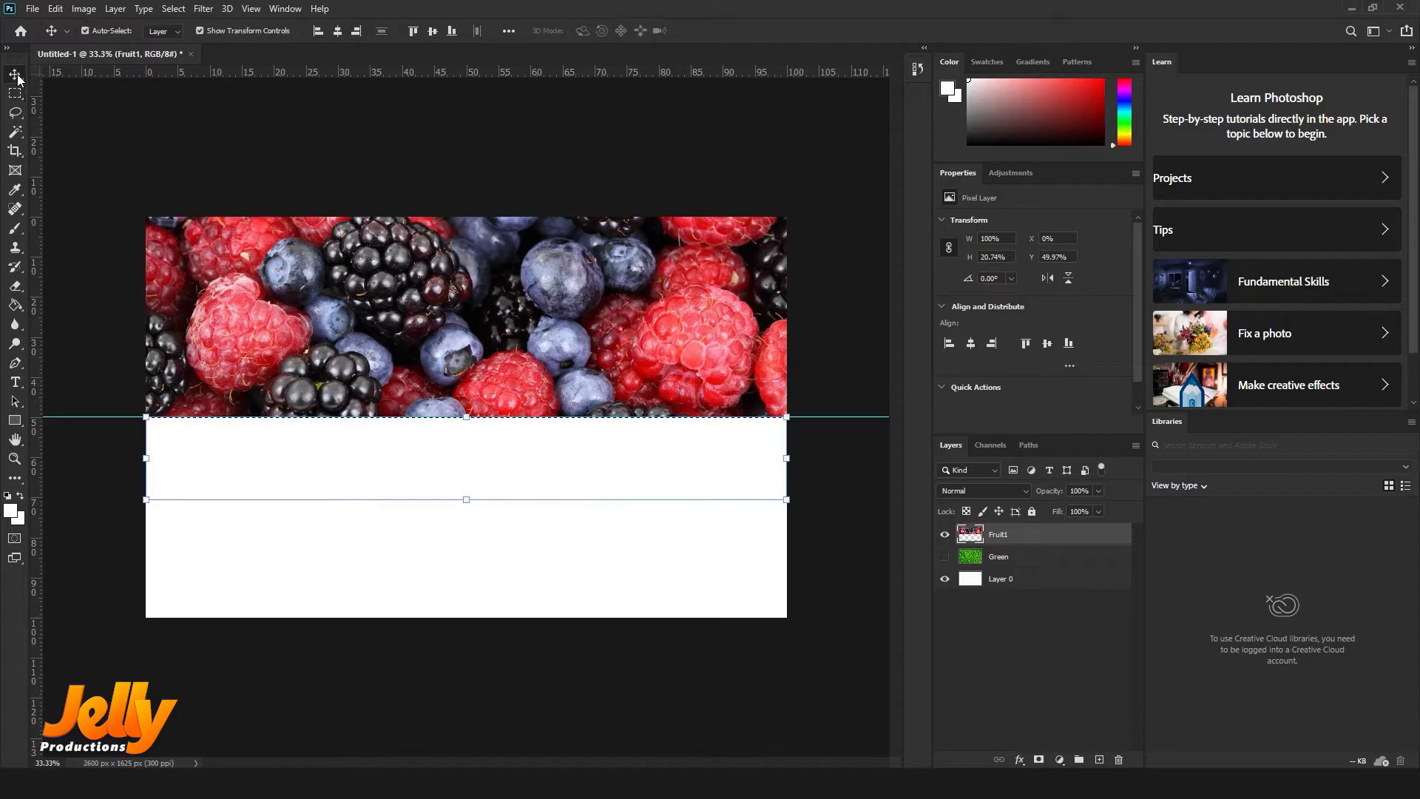
pyautogui.click(209, 142)
pyautogui.click(596, 533)
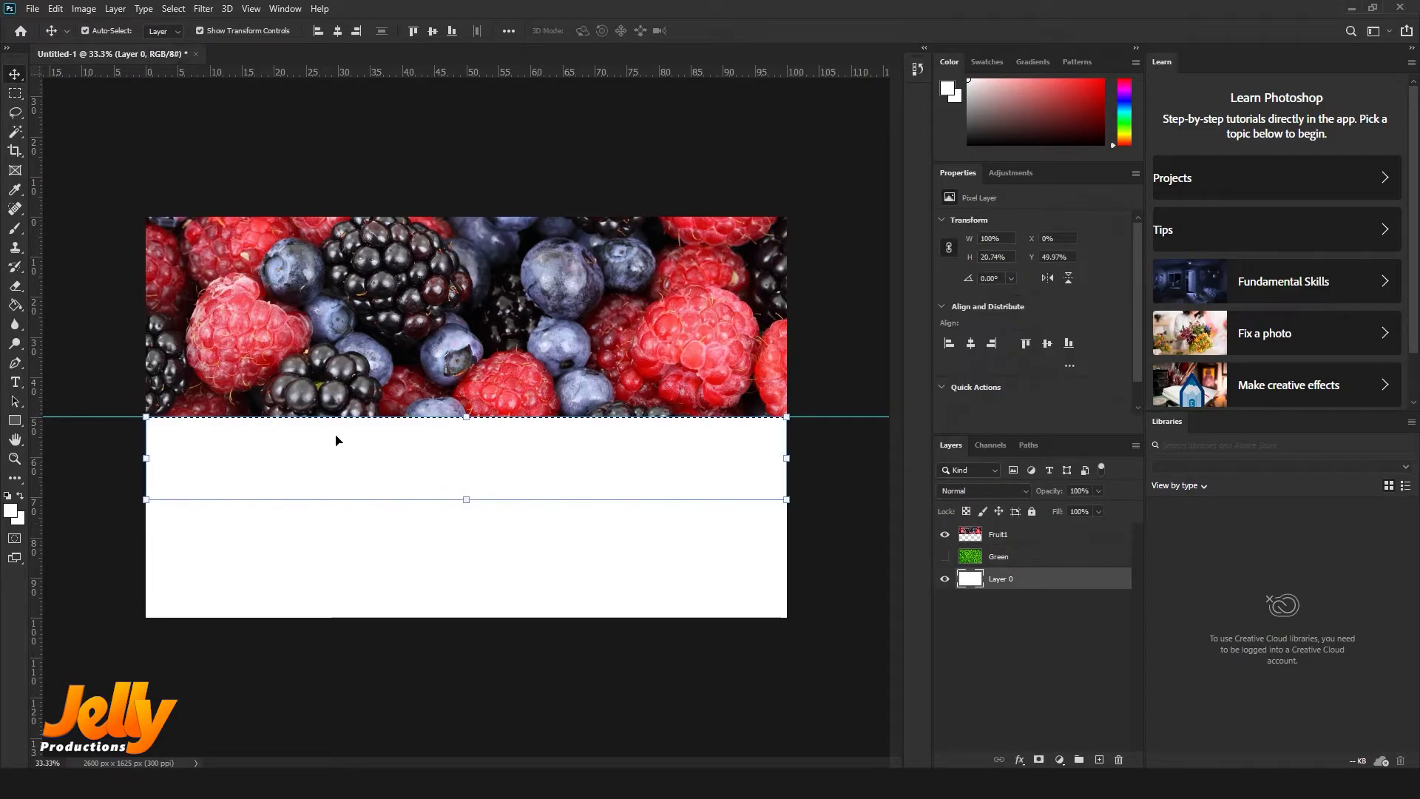
pyautogui.click(383, 332)
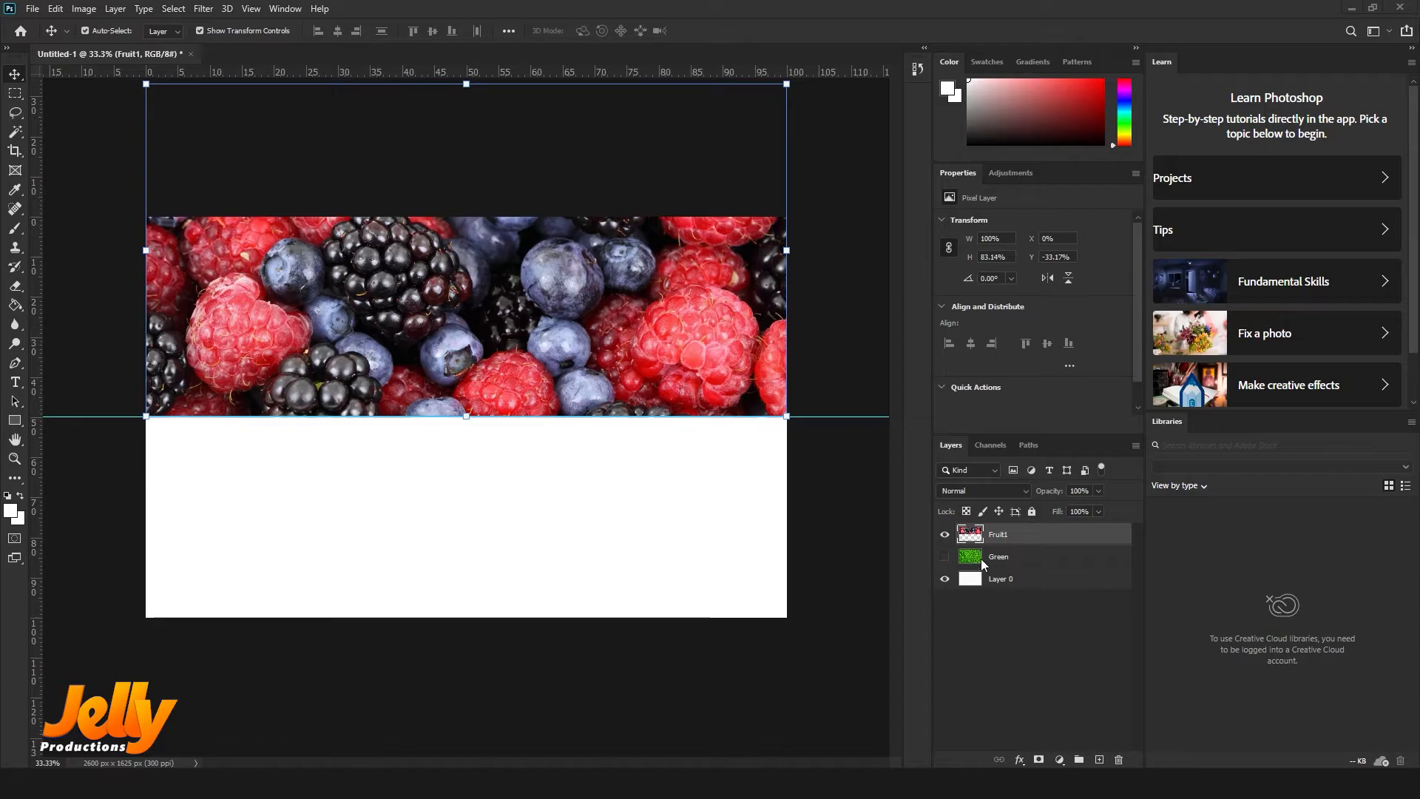
pyautogui.click(946, 559)
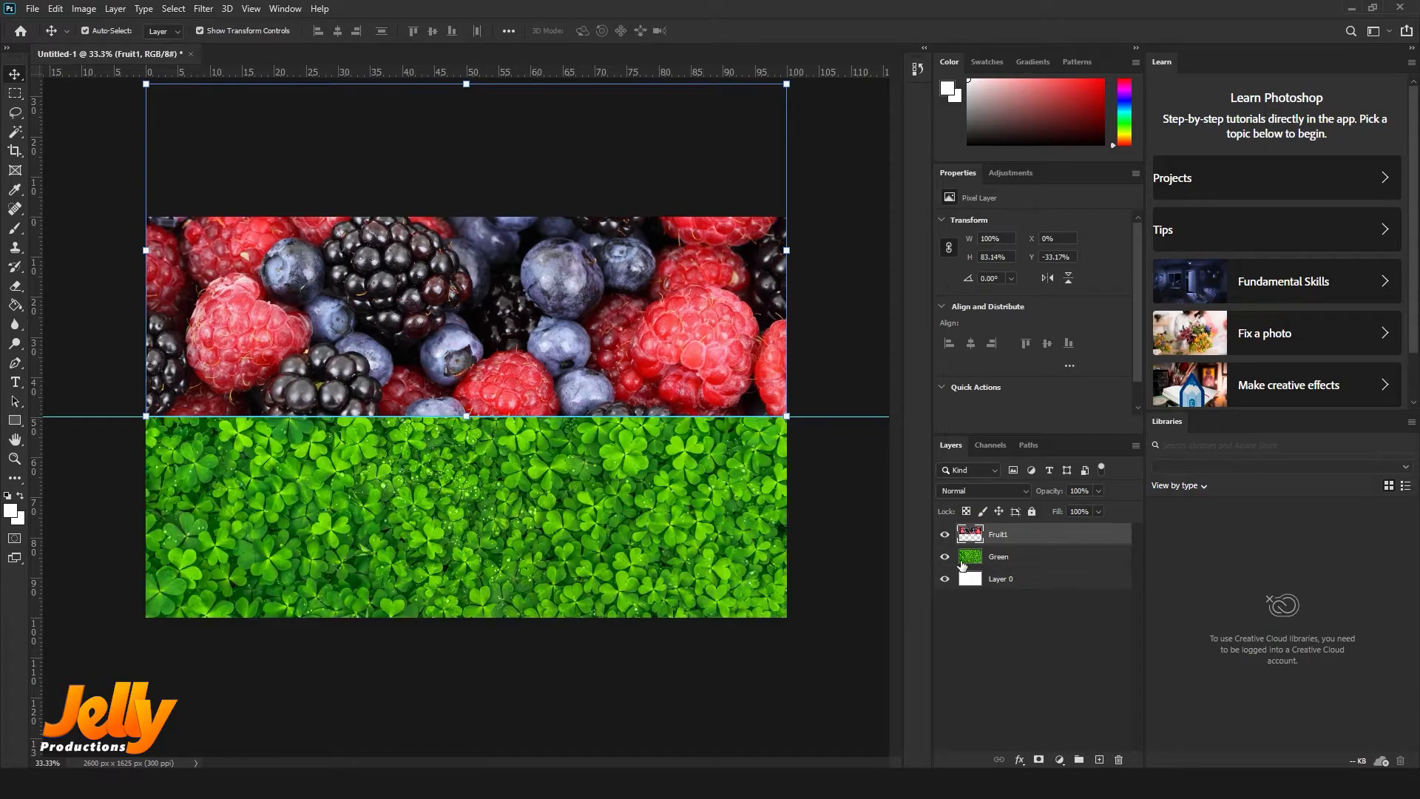
pyautogui.click(977, 564)
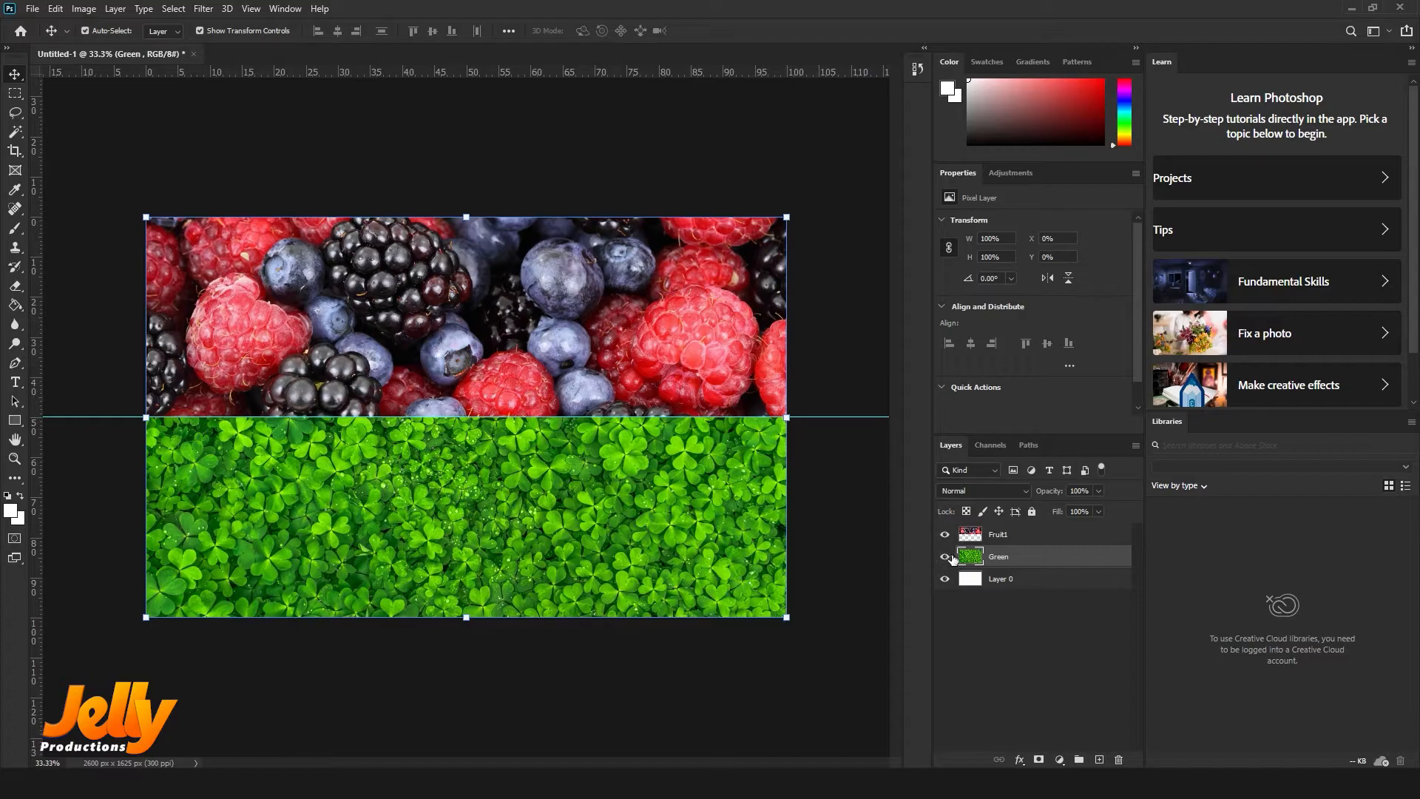
# Step: Place the Fruit1 layer below Green, and draw a rectangular frame on the Green layer over the canvas's upper half, 100% by 50%
pyautogui.moveTo(980, 540); pyautogui.dragTo(987, 578)
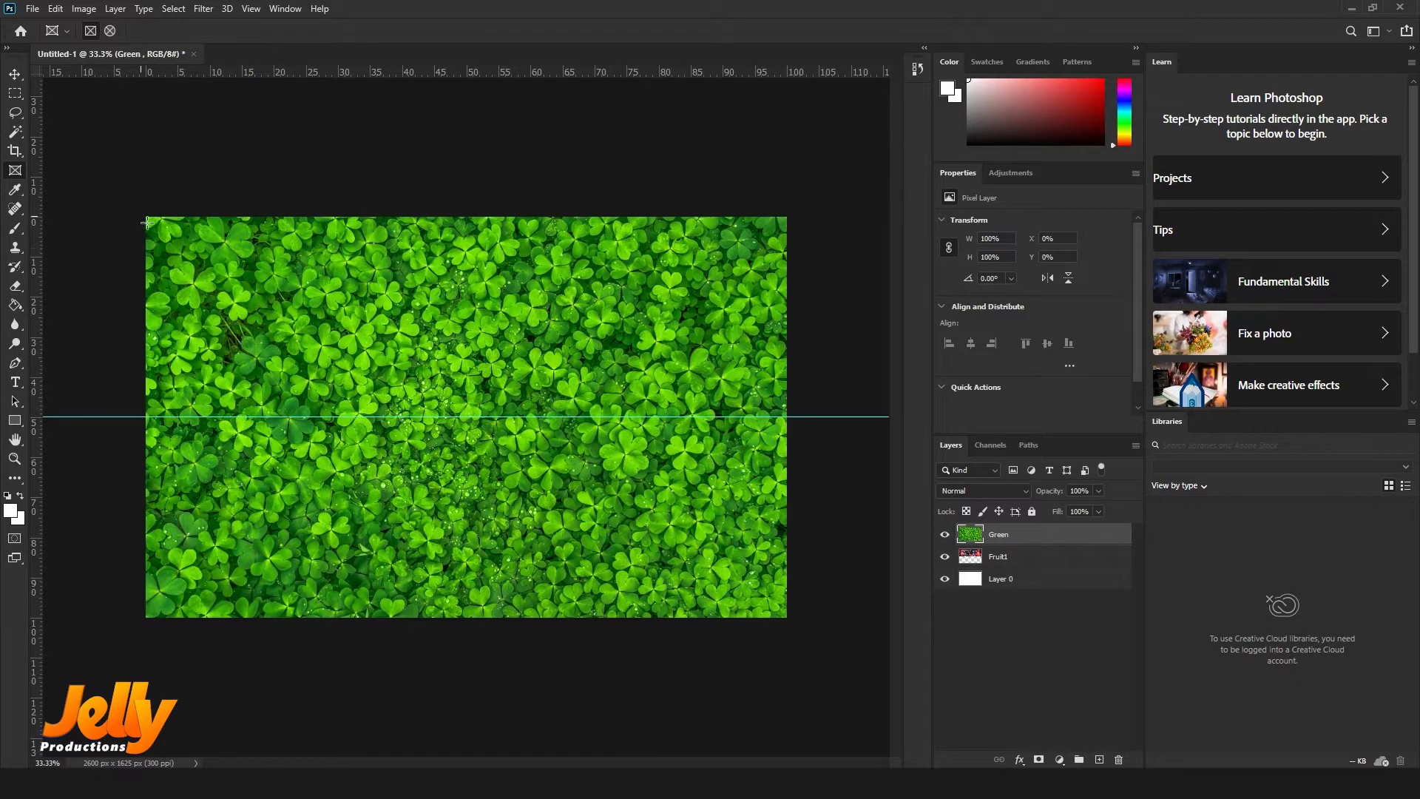
pyautogui.moveTo(150, 222); pyautogui.dragTo(794, 422)
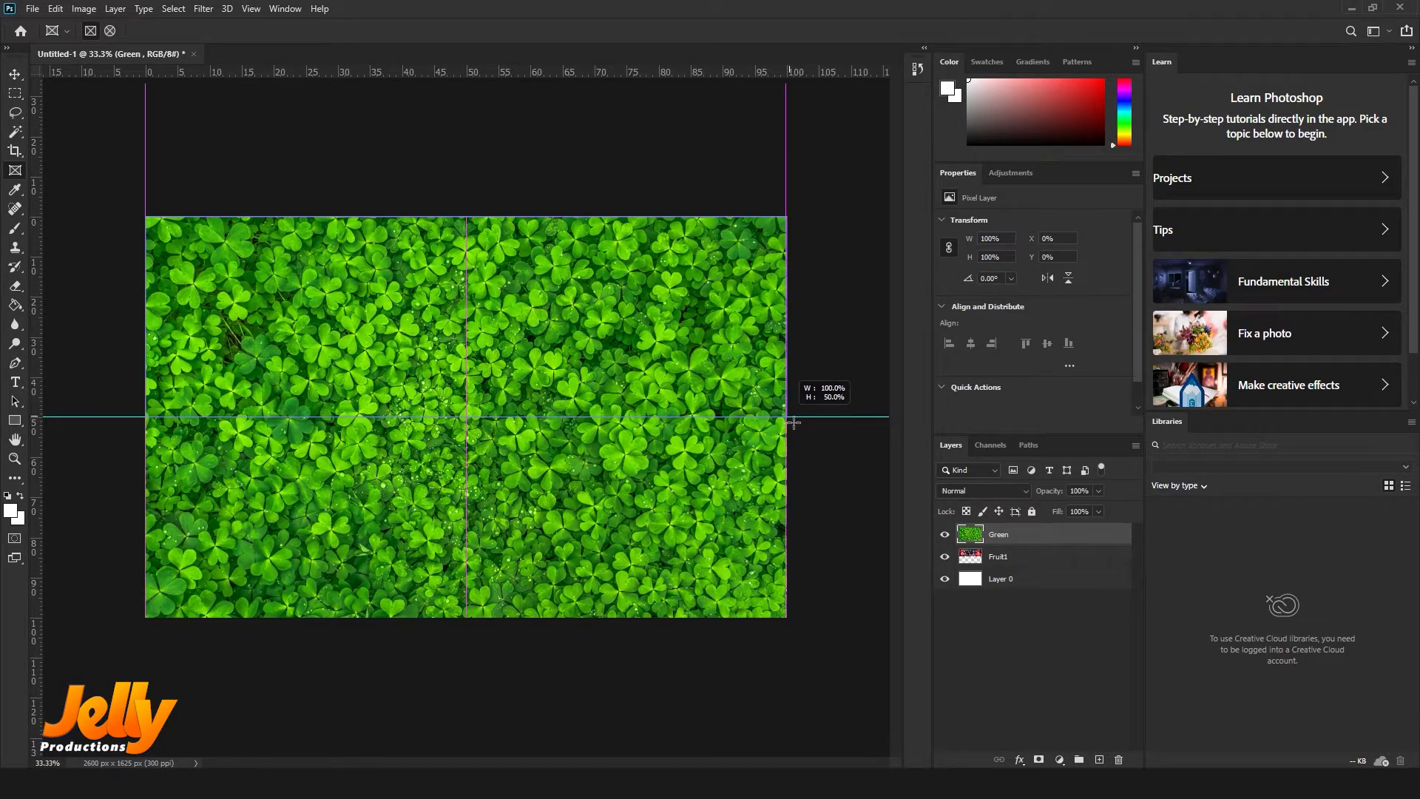
pyautogui.moveTo(793, 422); pyautogui.dragTo(792, 422)
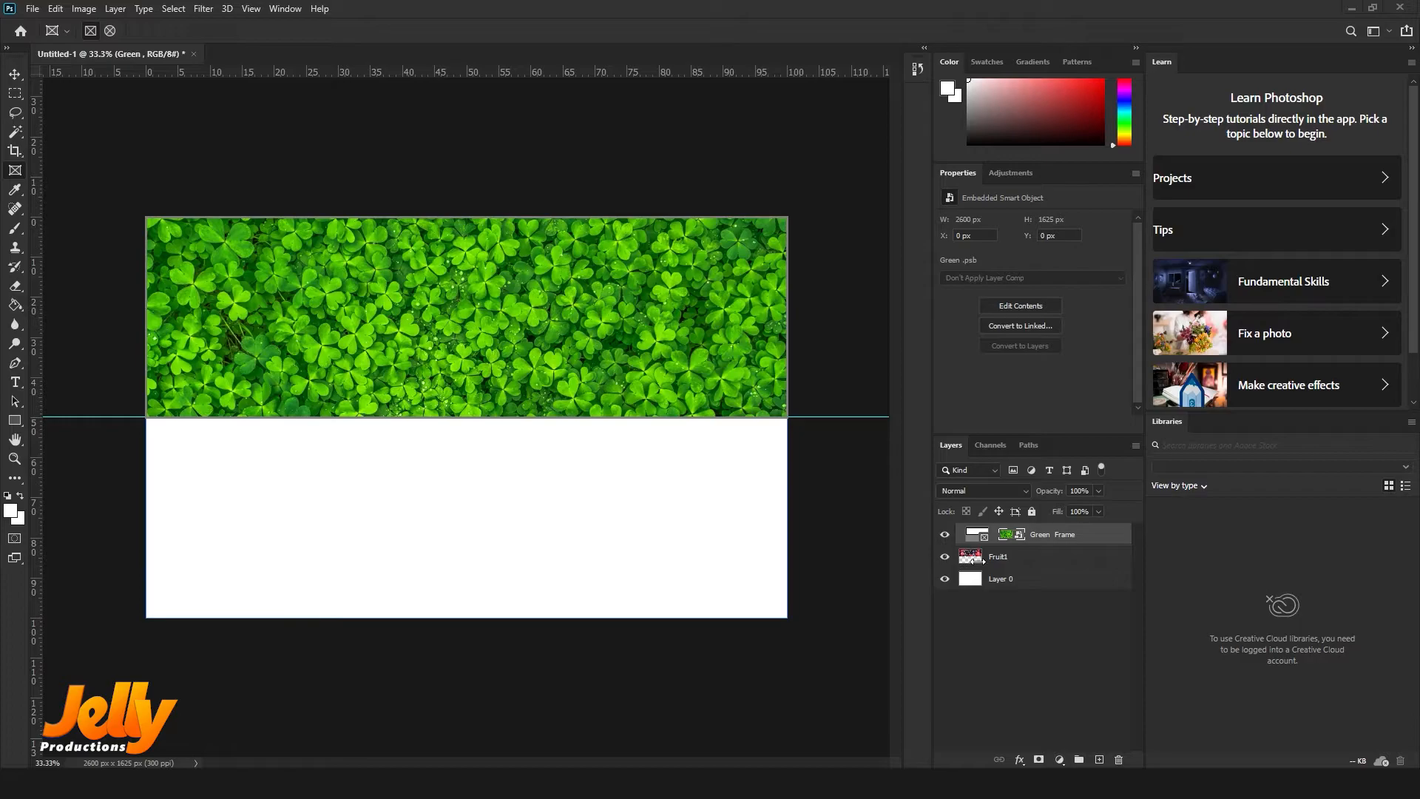
# Step: Select the clover image inside the frame and shift it vertically within the frame to a Y position of about -48 px
pyautogui.click(1005, 537)
pyautogui.moveTo(595, 318); pyautogui.dragTo(592, 299)
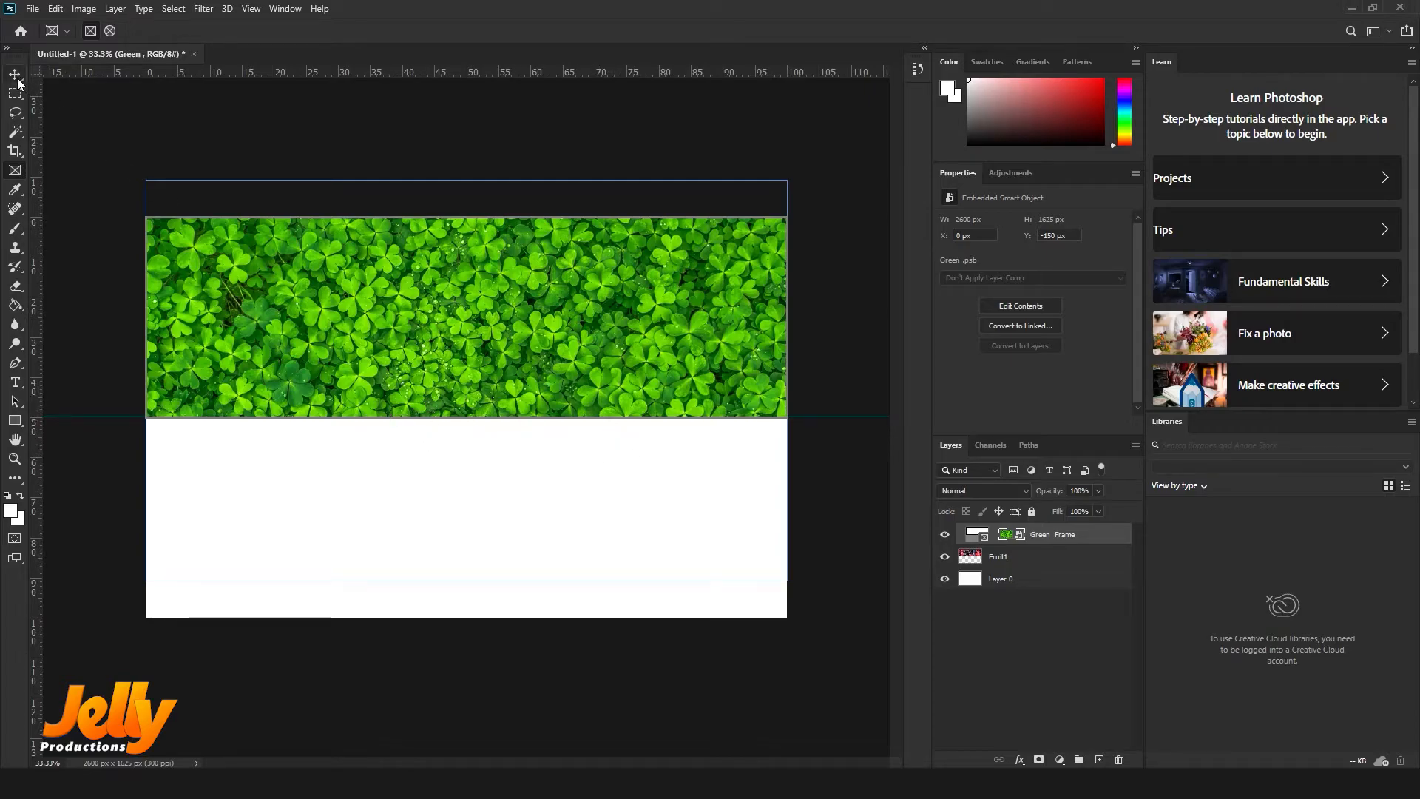
pyautogui.moveTo(514, 315); pyautogui.dragTo(518, 261)
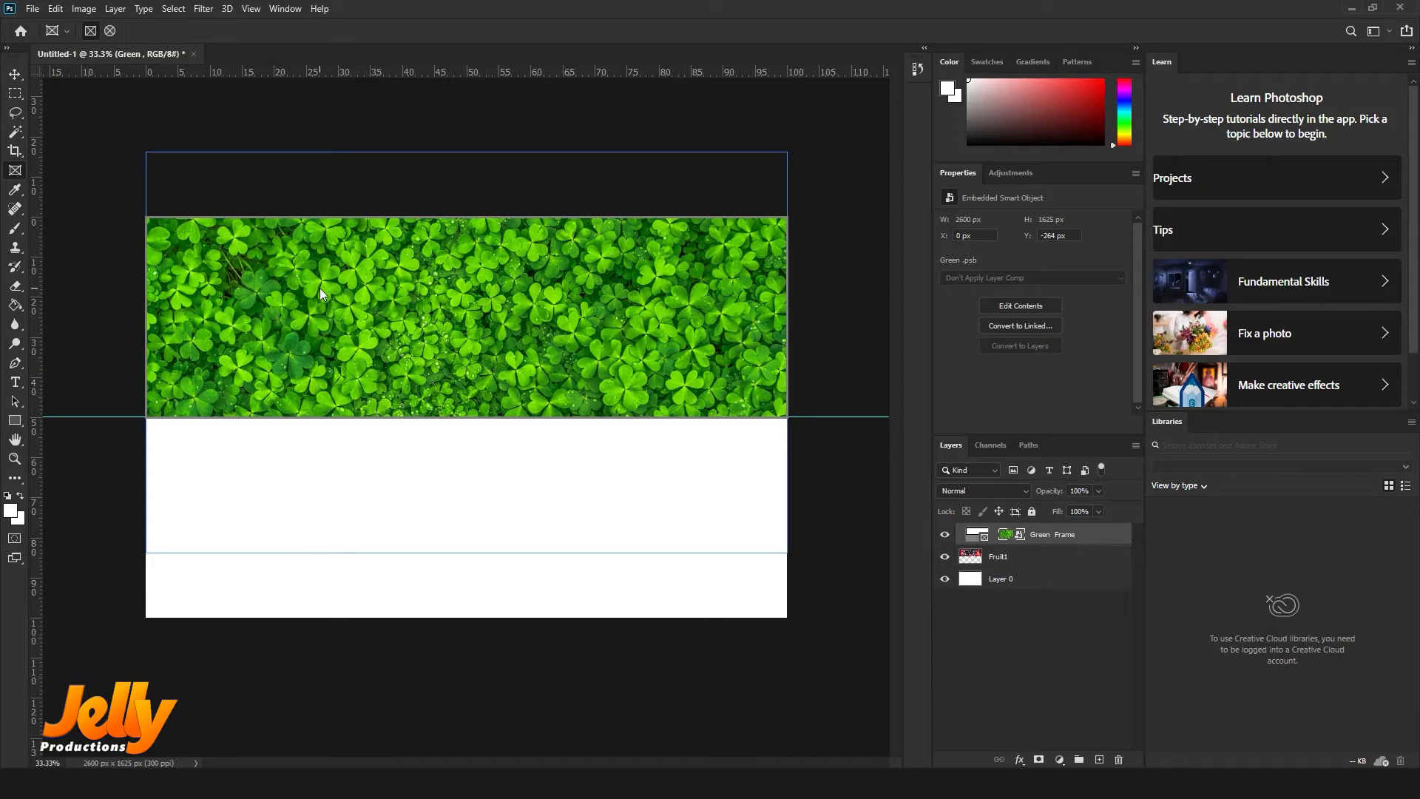
pyautogui.moveTo(421, 338); pyautogui.dragTo(437, 393)
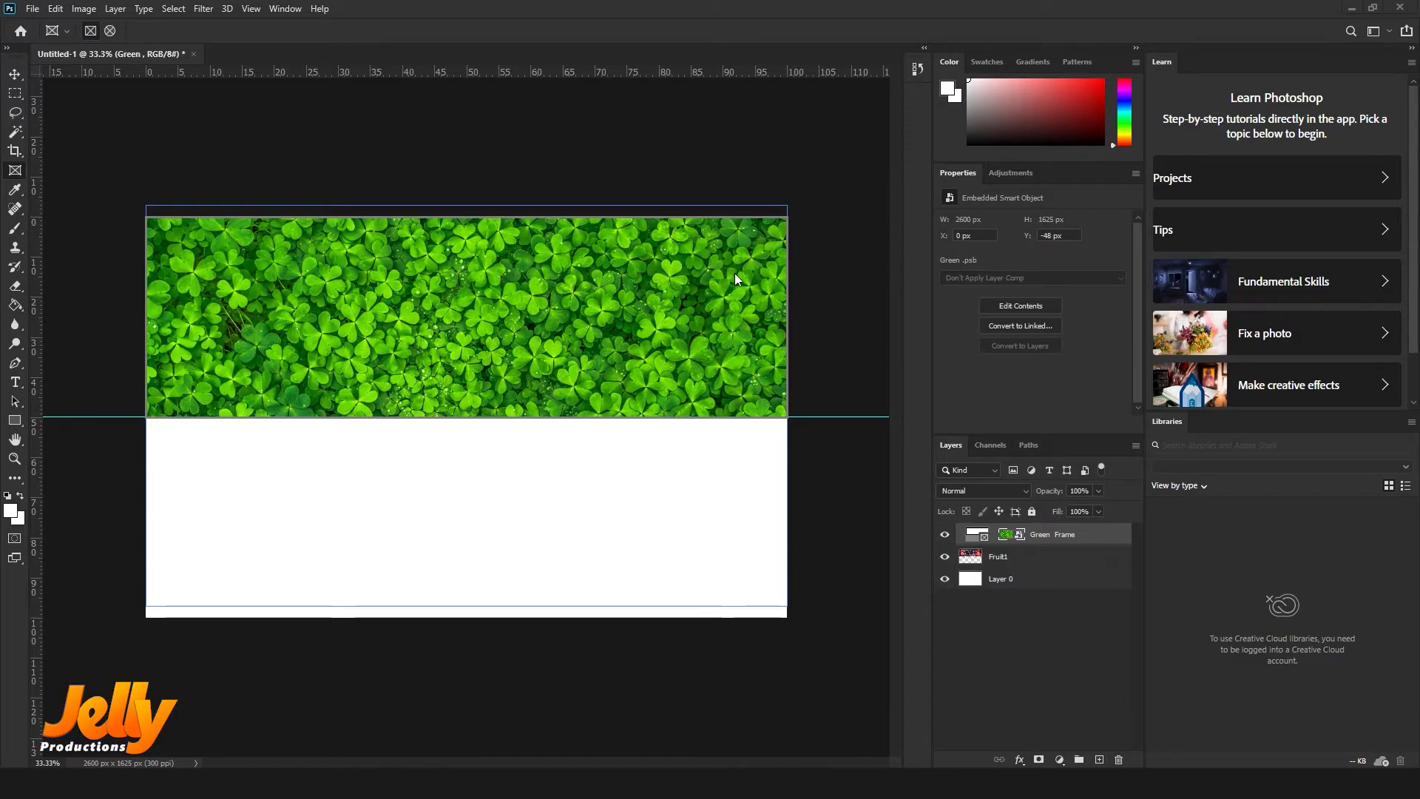
# Step: Select the frame itself, move the clover image inside it to about X 69 px, Y 198 px, and undo the move
pyautogui.click(980, 539)
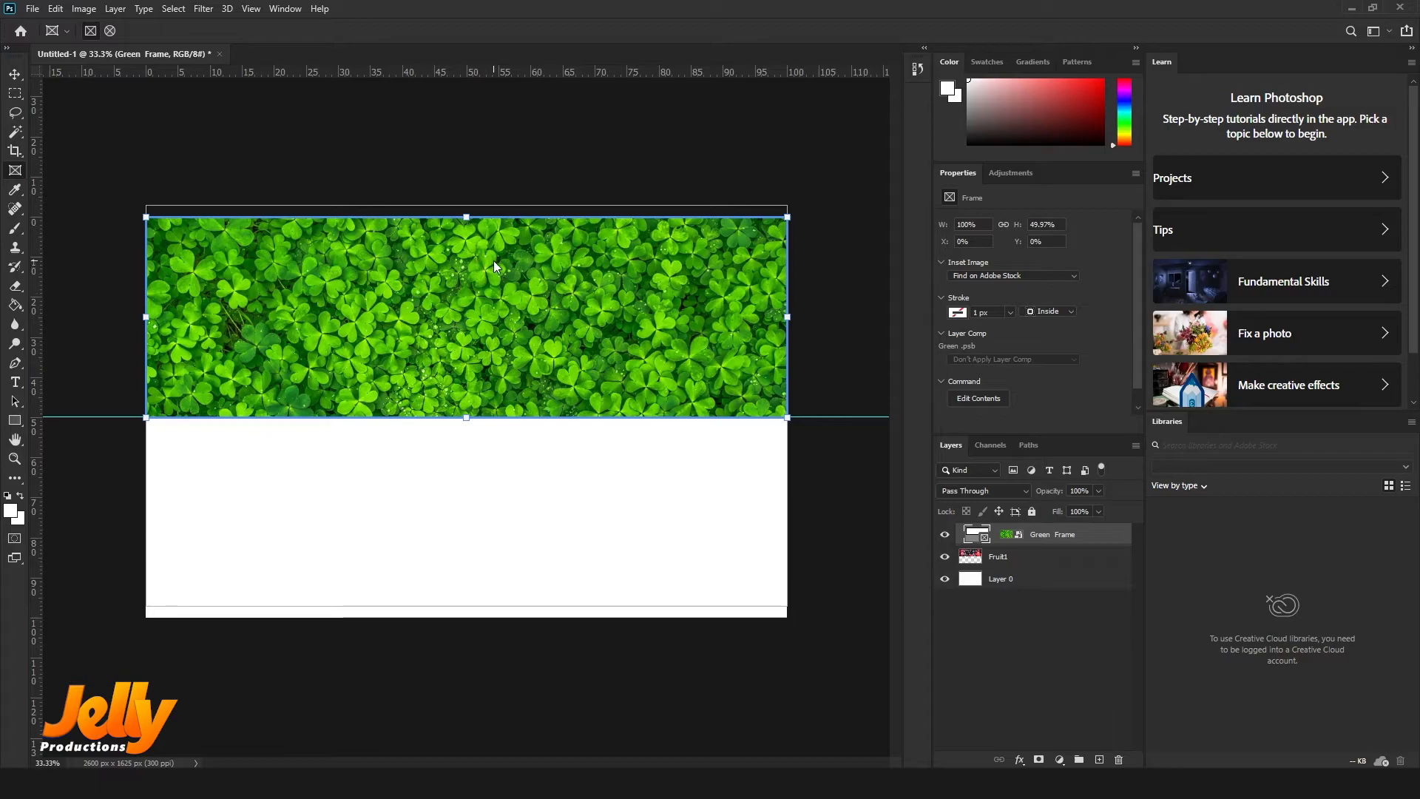
pyautogui.moveTo(456, 259); pyautogui.dragTo(492, 317)
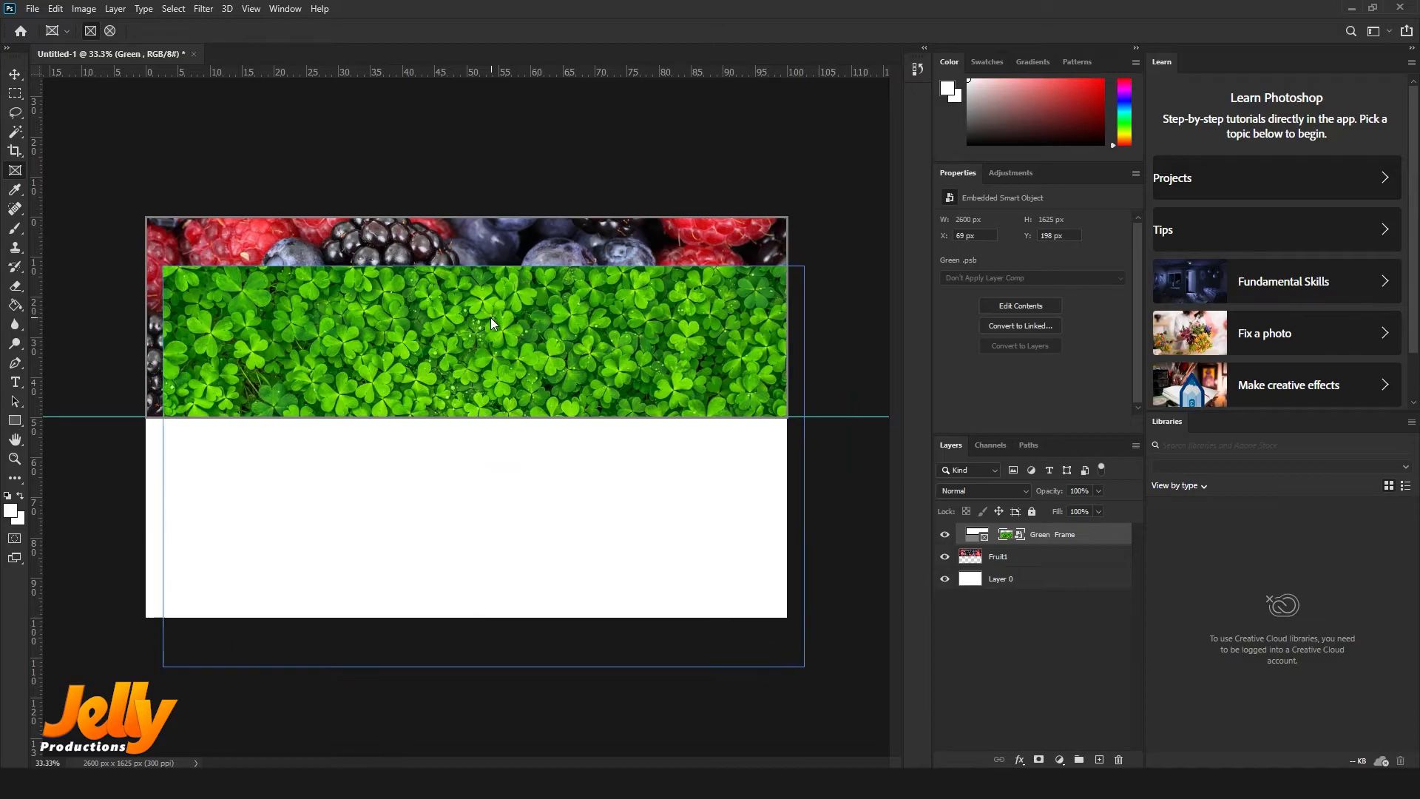
pyautogui.hotkey('ctrl', 'z')
pyautogui.hotkey('ctrl', 'z')
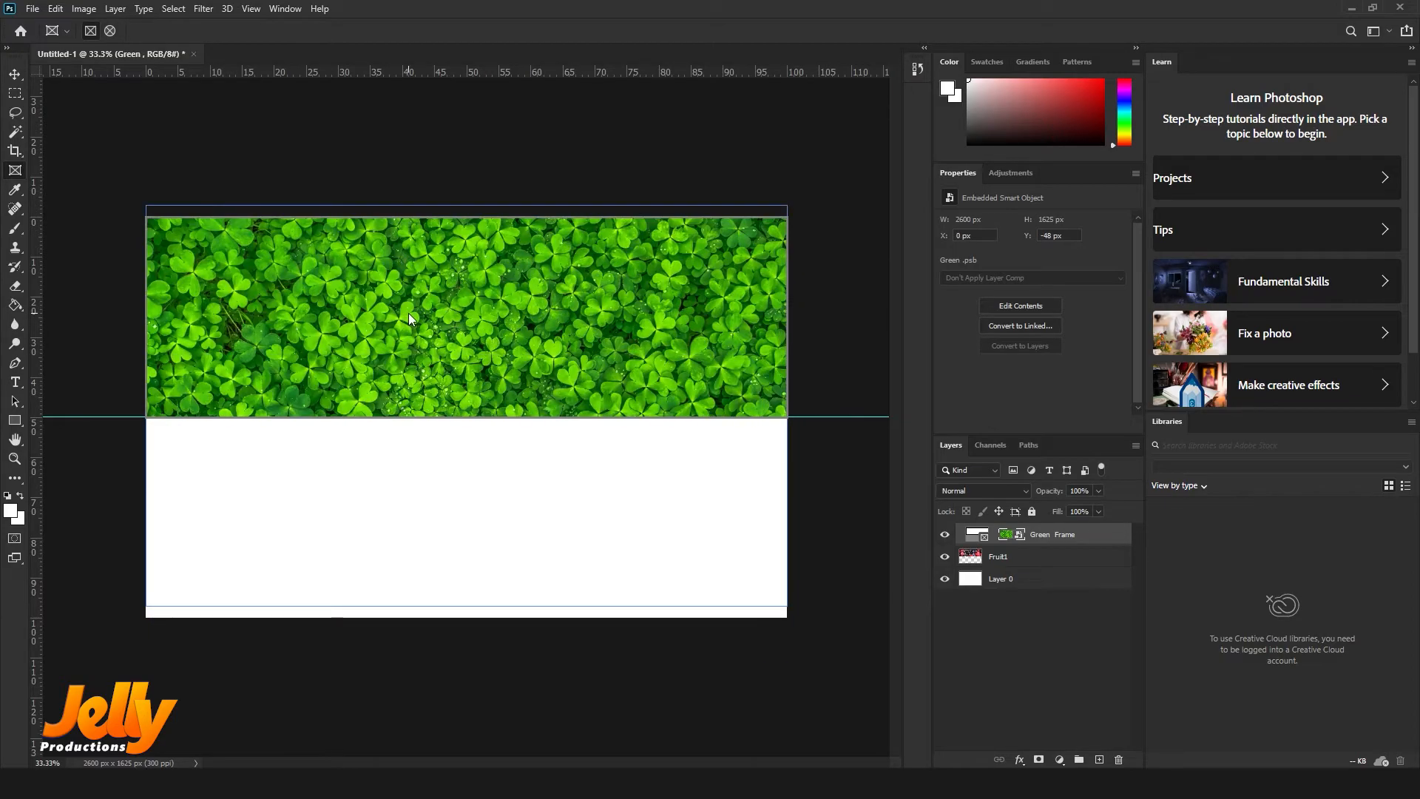
# Step: Resize the Green frame from its upper-right corner to about 79% wide by 39% high, and undo the resize
pyautogui.click(980, 536)
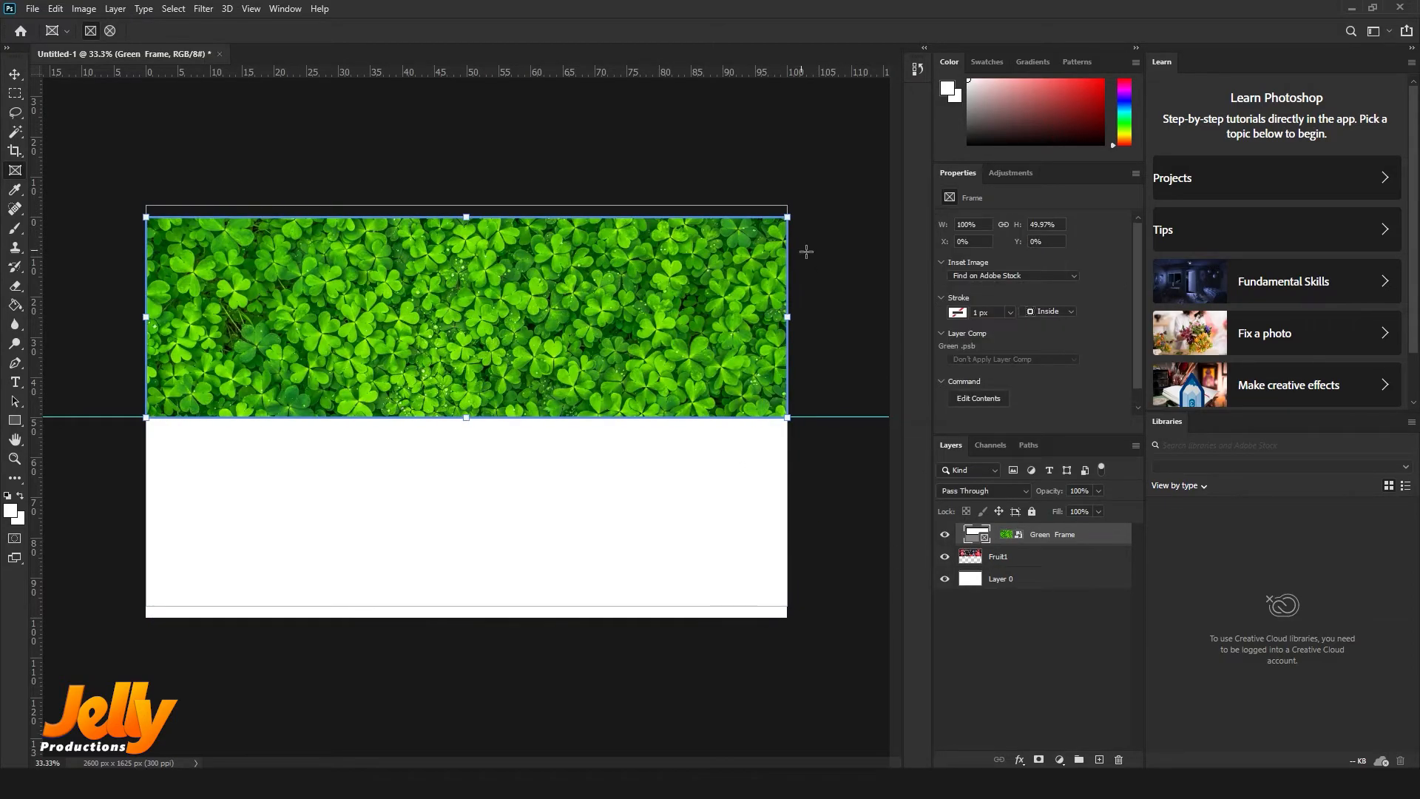
pyautogui.moveTo(787, 217); pyautogui.dragTo(654, 260)
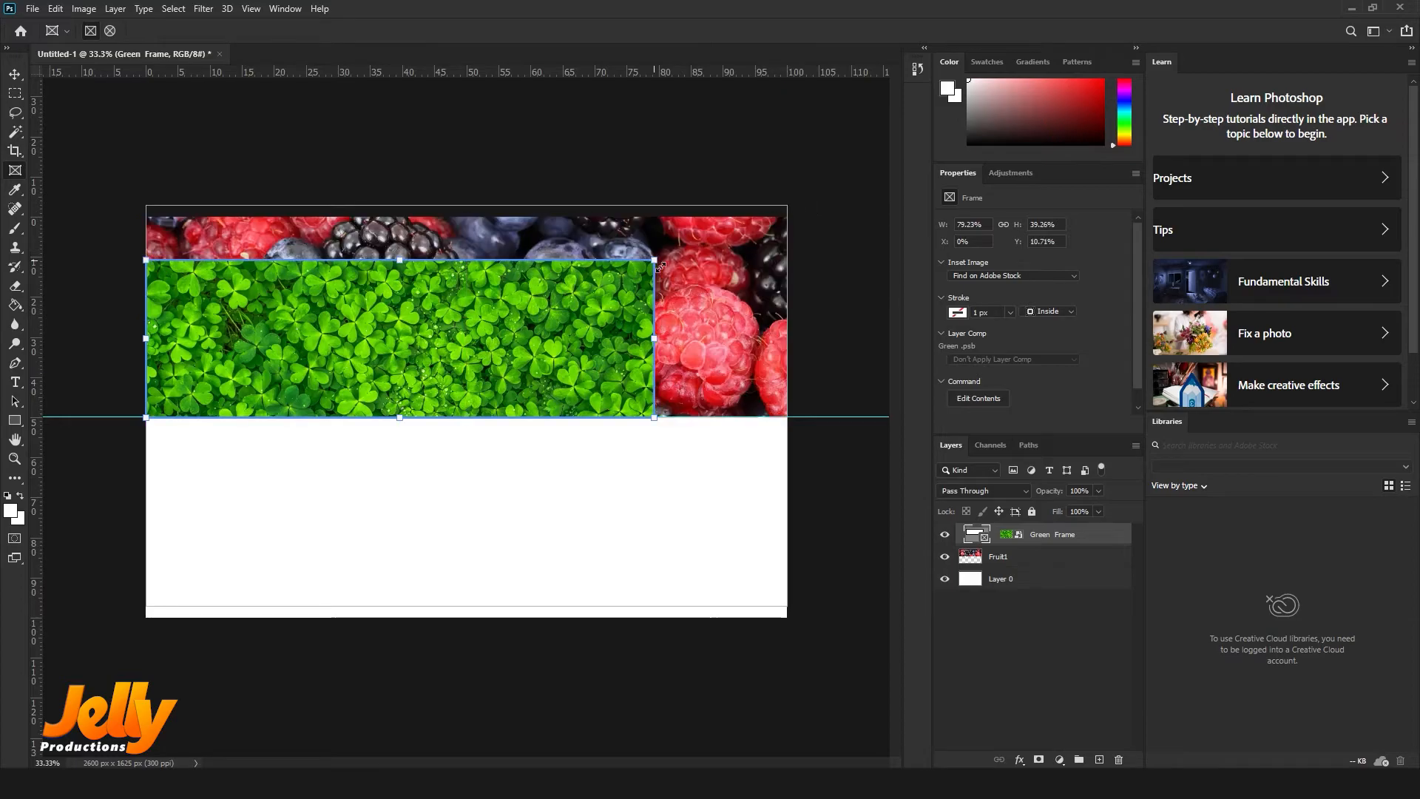
pyautogui.hotkey('ctrl', 'z')
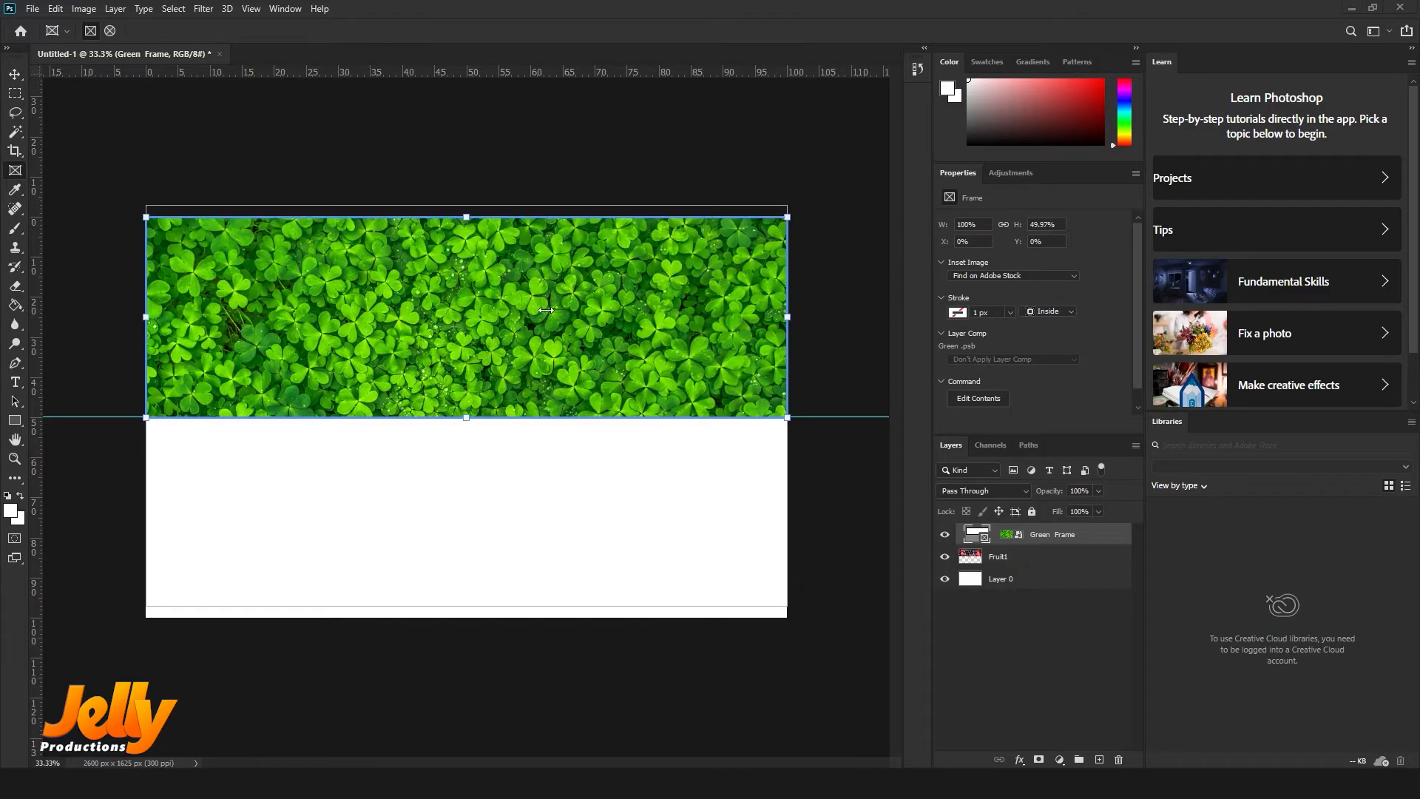
# Step: Select the frame and its clover image together, move both down to a Y position of about 8.4%, and undo the move
pyautogui.keyDown('ctrl'); pyautogui.click(1020, 539); pyautogui.keyUp('ctrl')
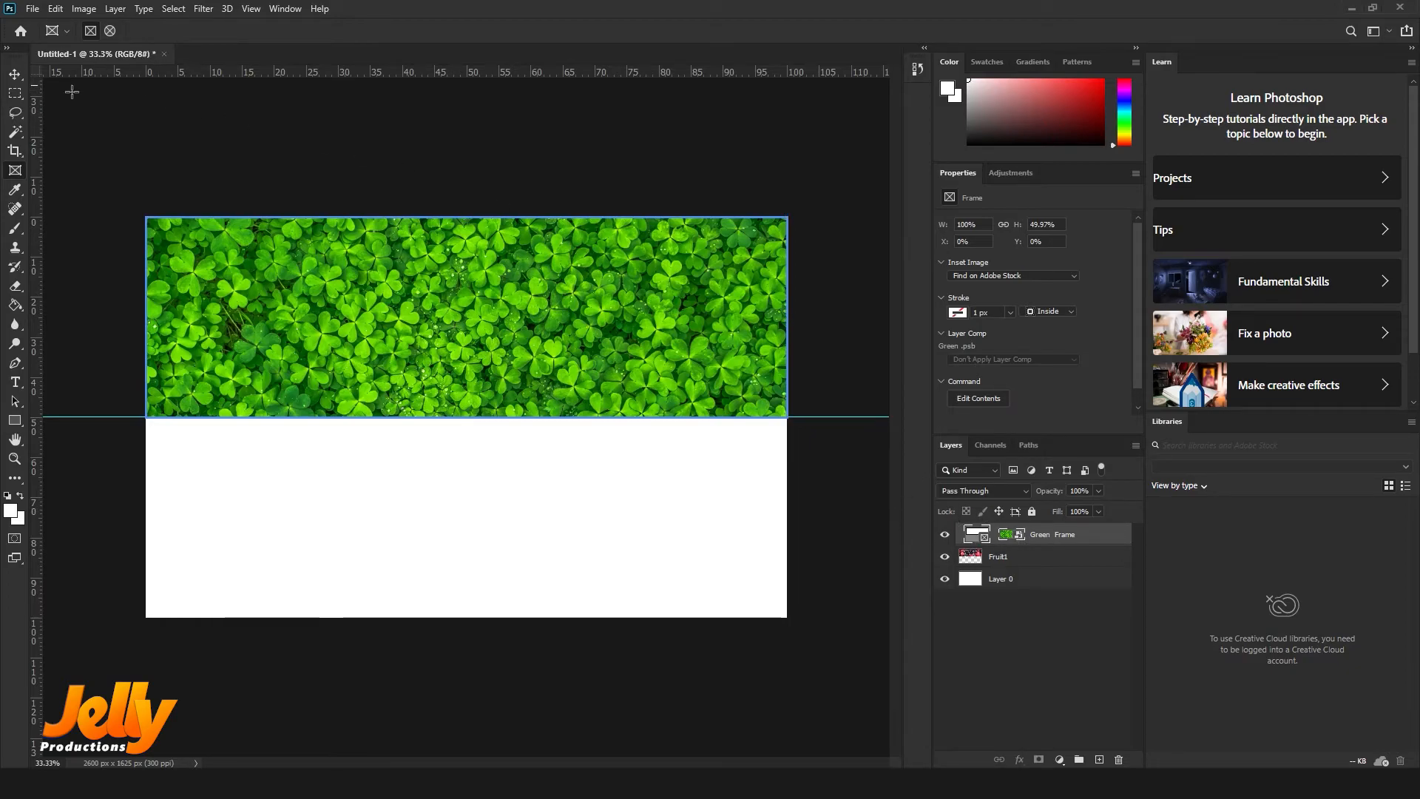
pyautogui.click(15, 74)
pyautogui.moveTo(360, 324); pyautogui.dragTo(419, 385)
pyautogui.moveTo(253, 320); pyautogui.dragTo(276, 361)
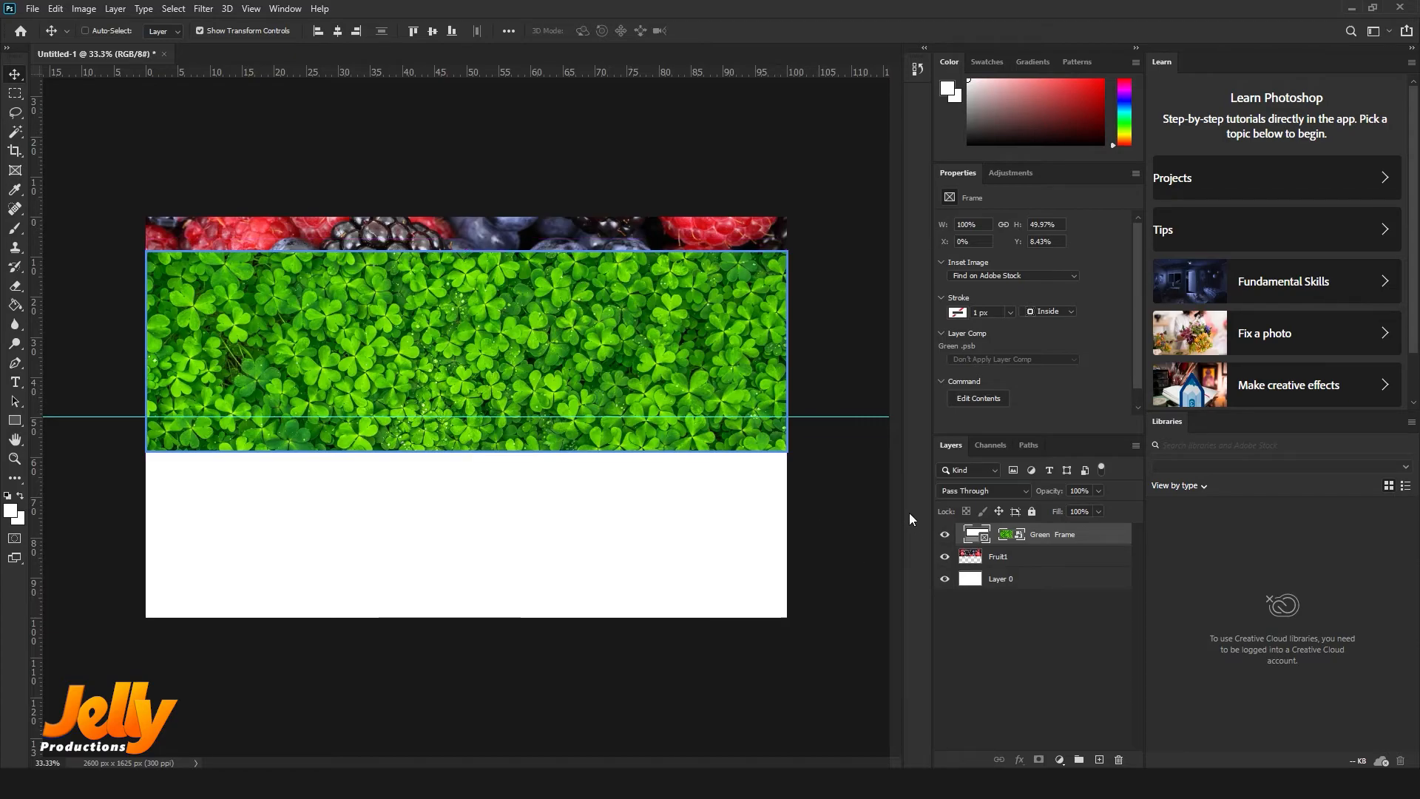
pyautogui.hotkey('ctrl', 'z')
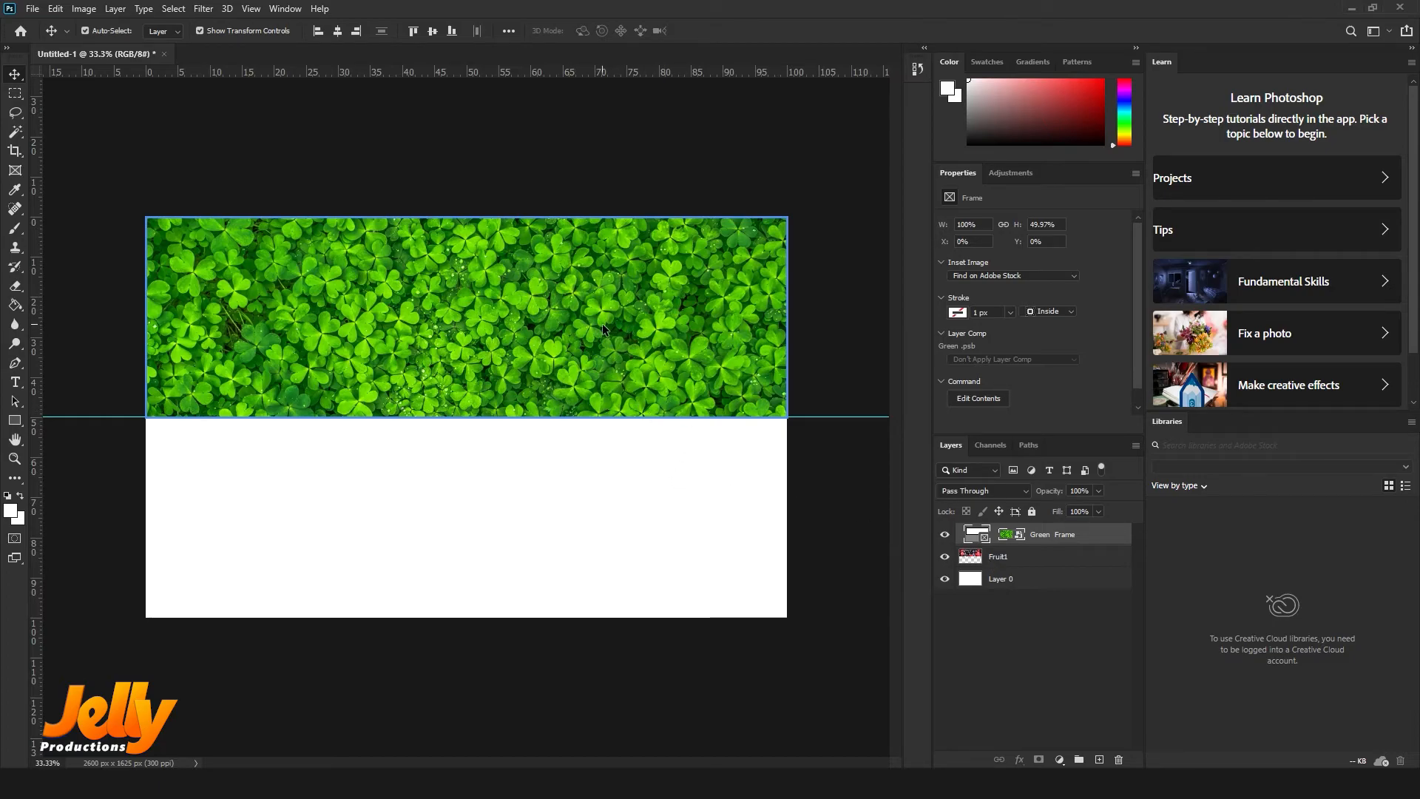
# Step: Move the clover image inside the frame to X 0 px, Y 0 px with the Move tool, and select only the frame
pyautogui.click(575, 462)
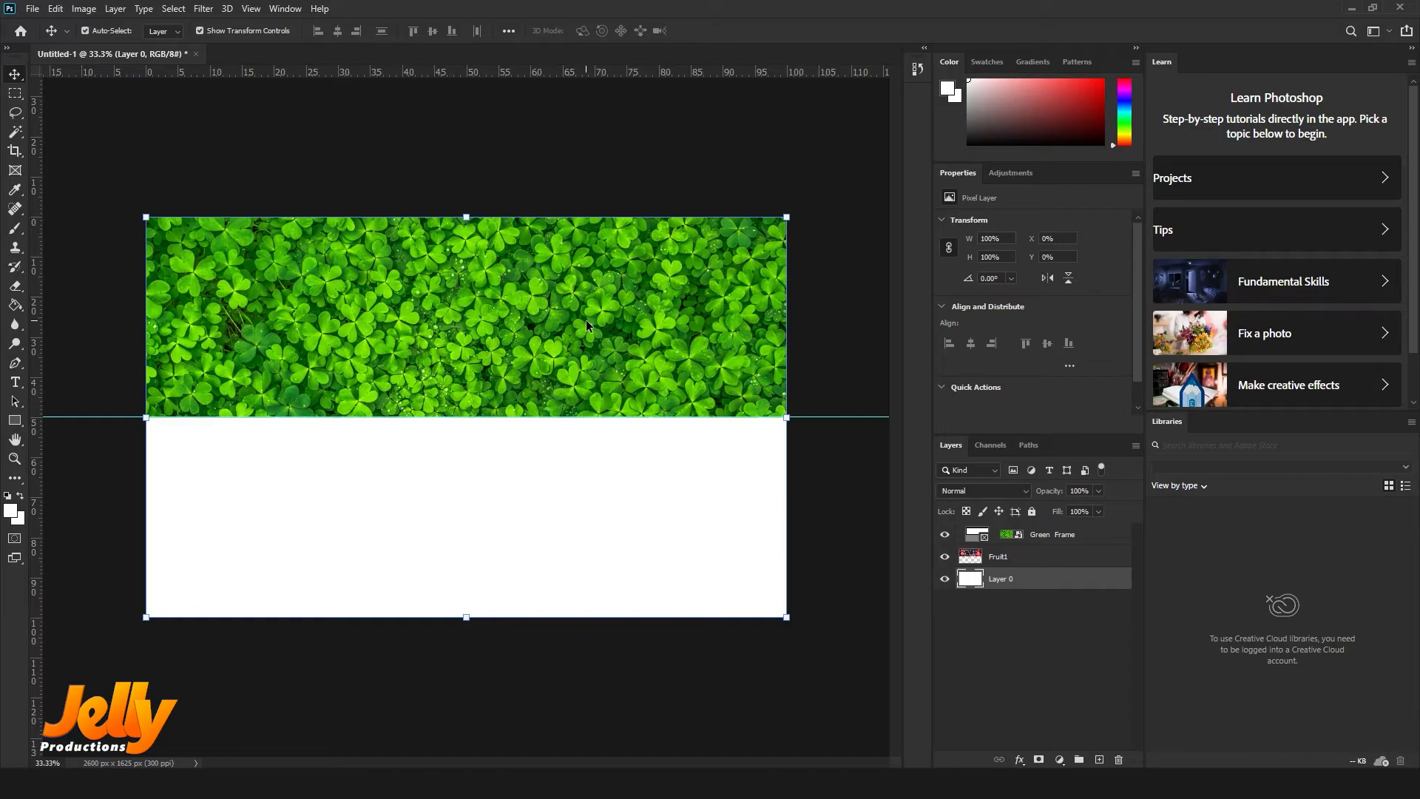
pyautogui.click(586, 324)
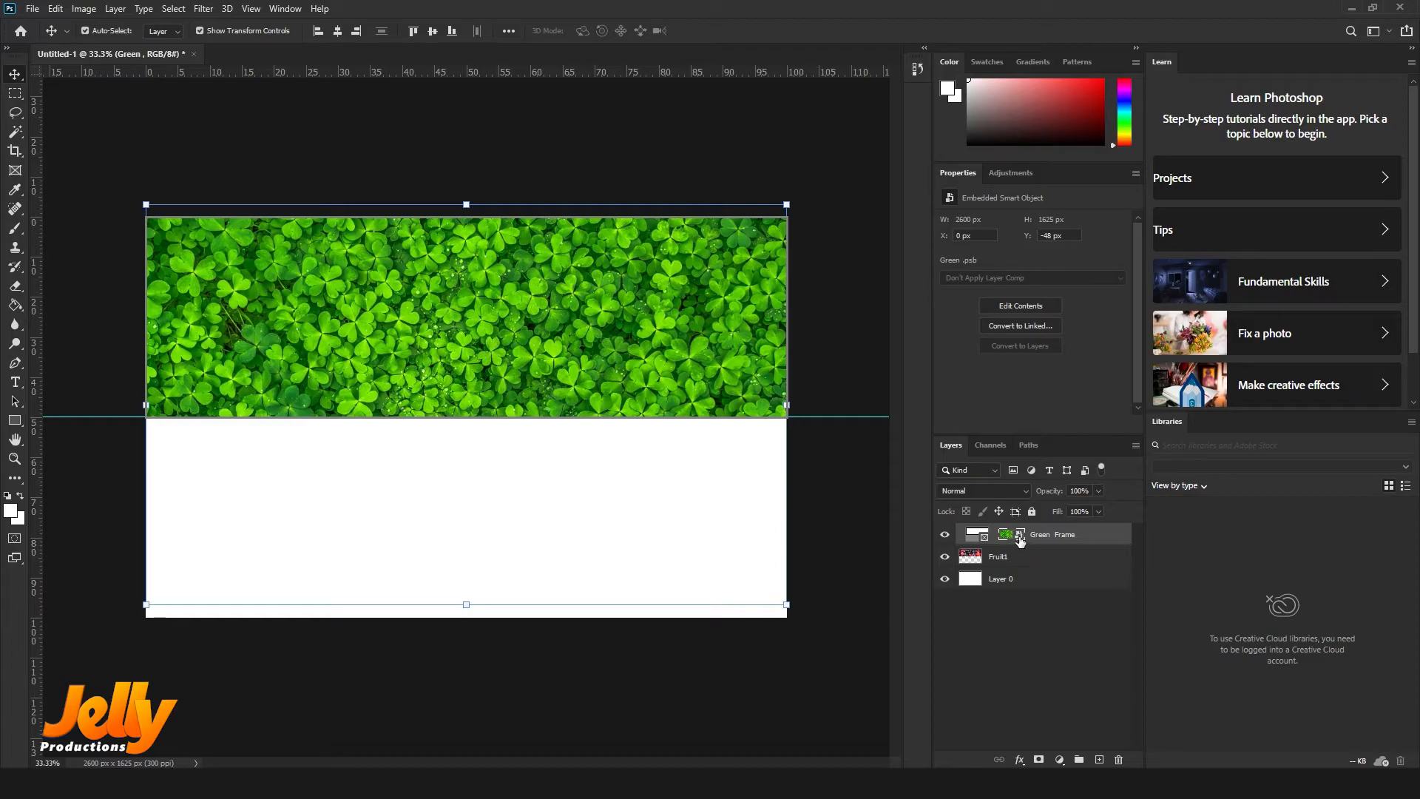
pyautogui.moveTo(635, 324)
pyautogui.mouseDown()
pyautogui.moveTo(648, 359)
pyautogui.moveTo(628, 337)
pyautogui.moveTo(650, 331)
pyautogui.mouseUp()
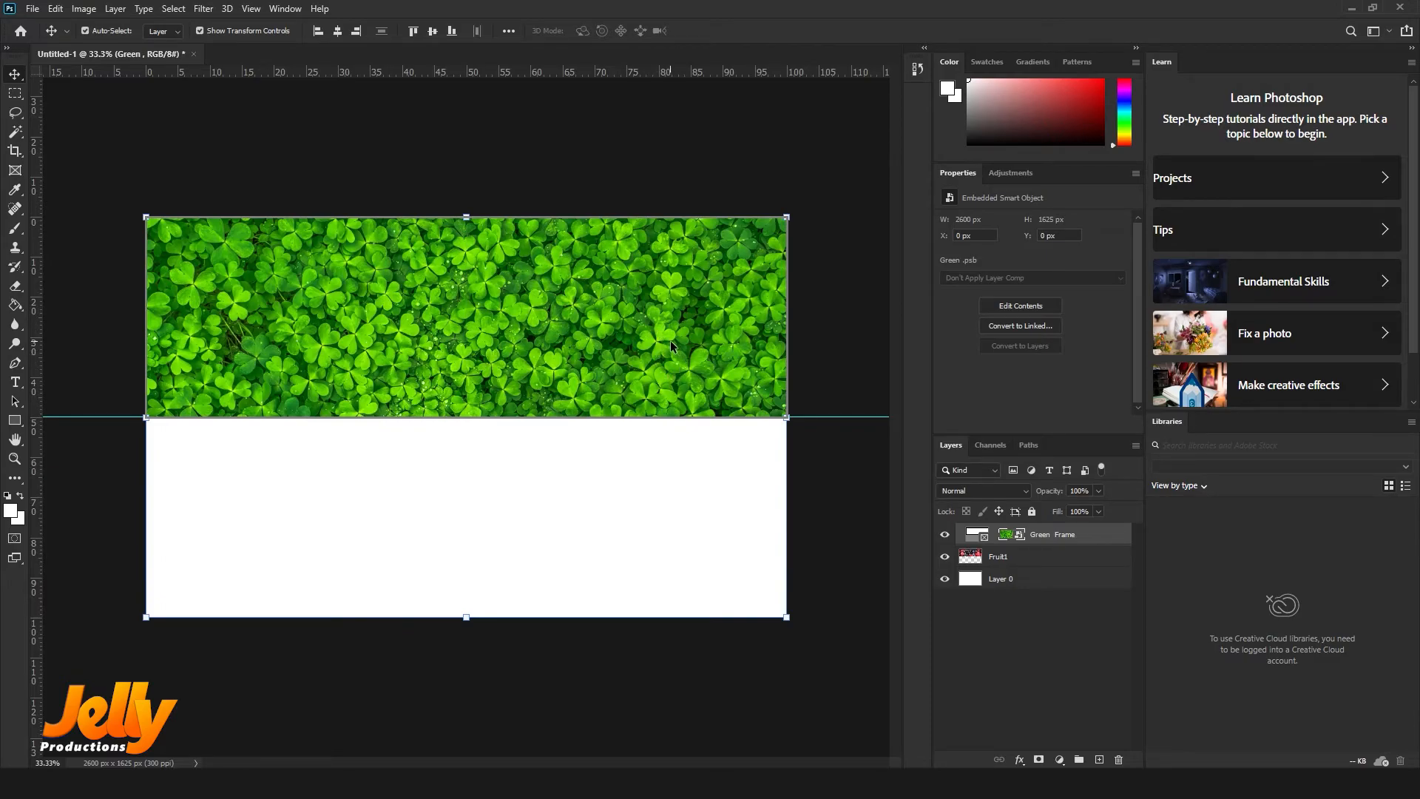
pyautogui.press('Return')
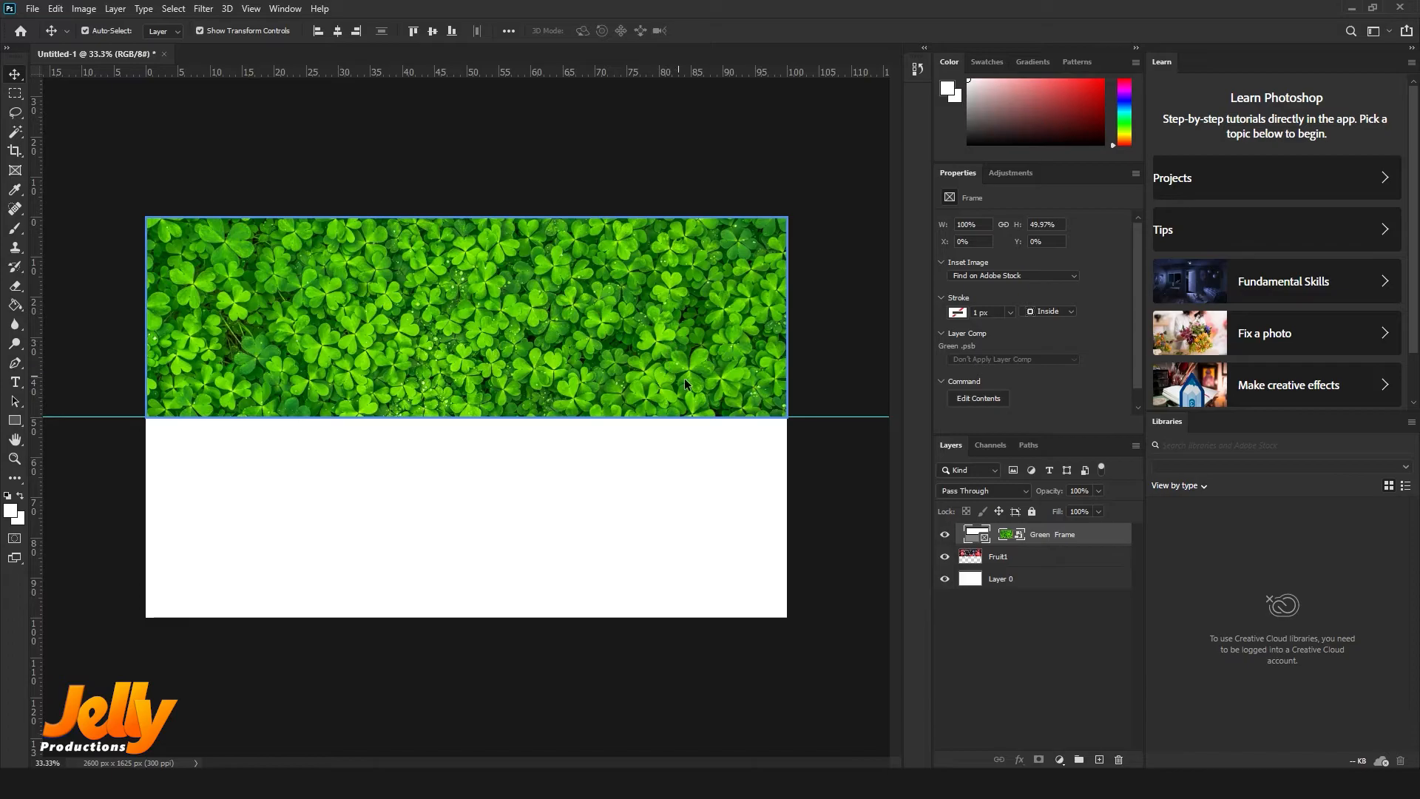
pyautogui.moveTo(717, 362); pyautogui.dragTo(663, 334)
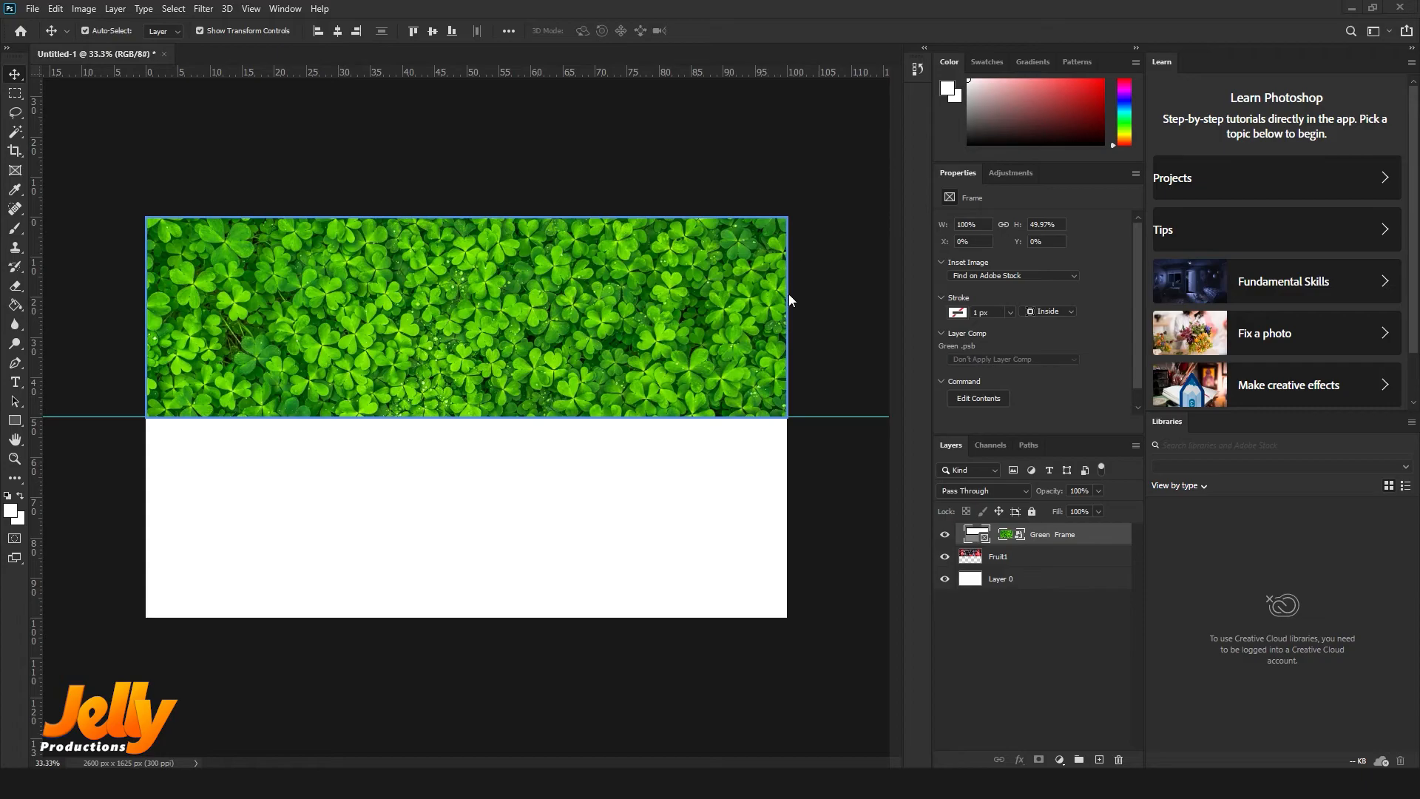
pyautogui.click(788, 315)
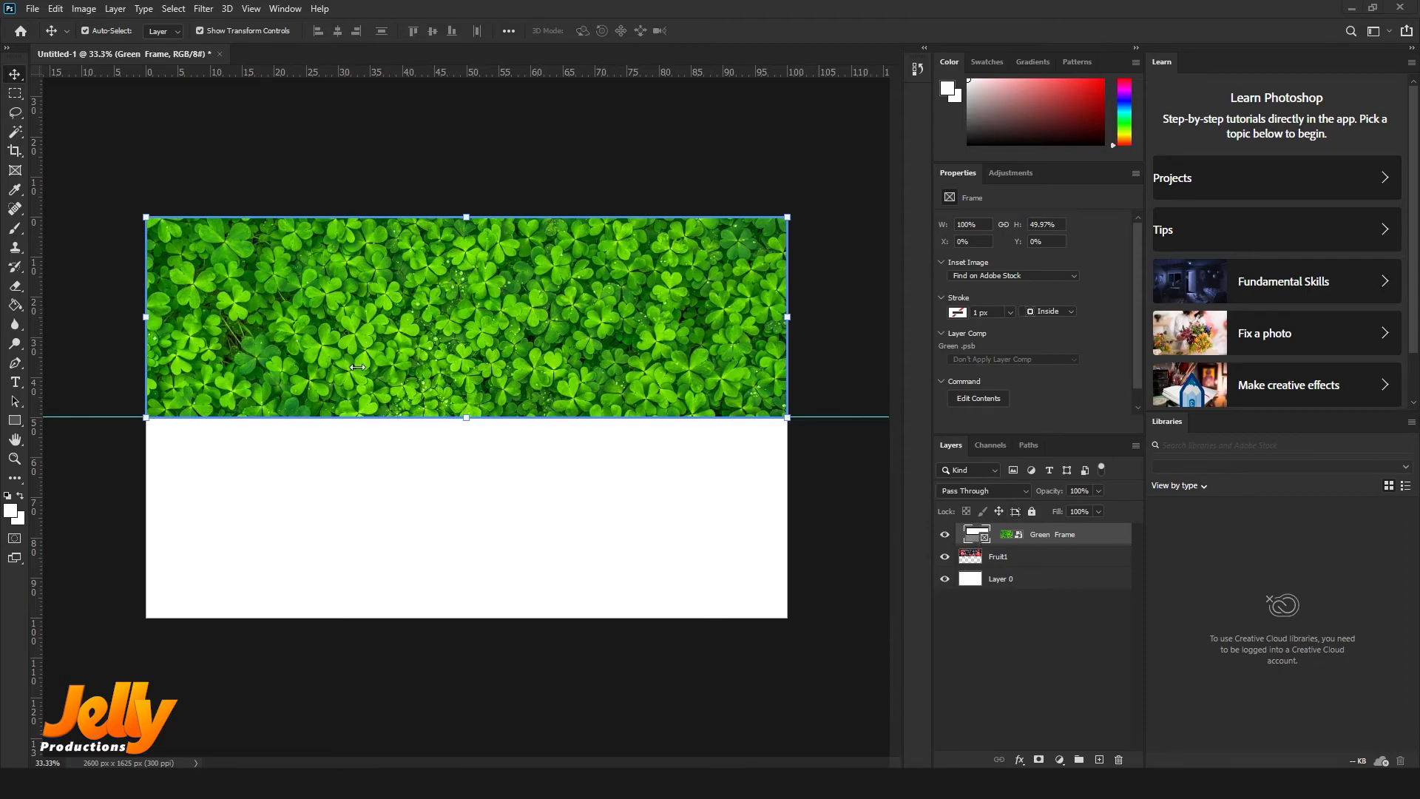
# Step: Save the document as the Photoshop file "Image 01" in the 06 Layers folder, keeping the layers
pyautogui.click(31, 11)
pyautogui.click(54, 187)
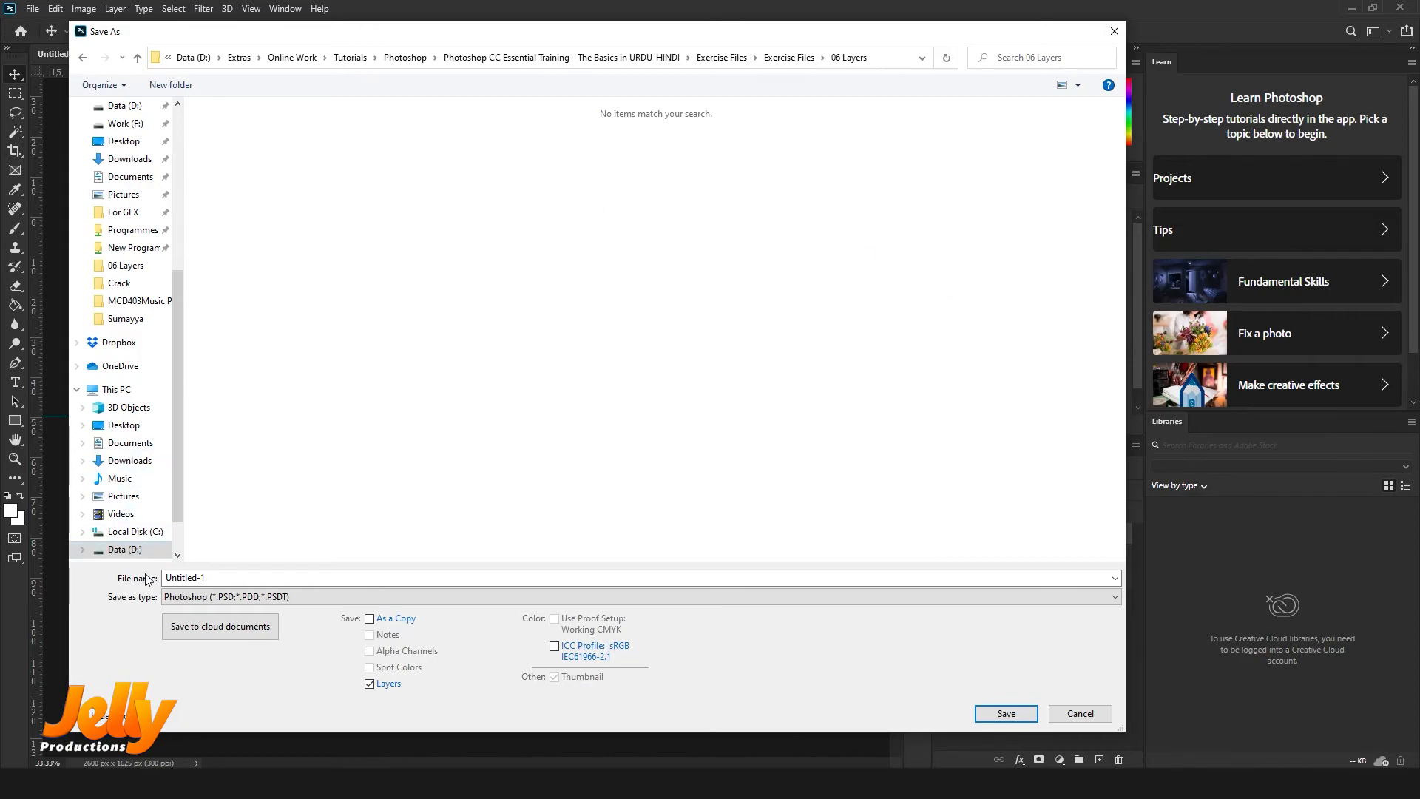
pyautogui.click(229, 581)
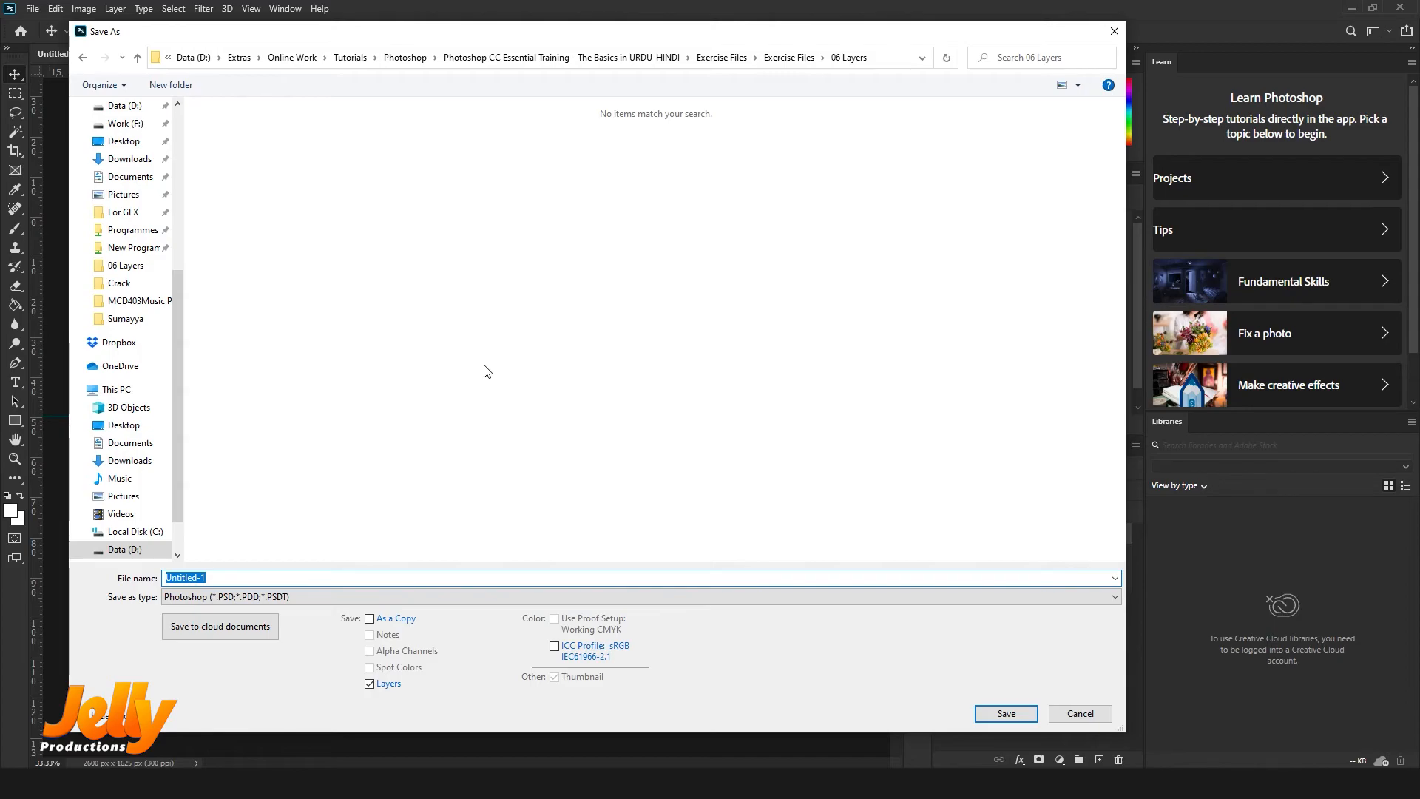
pyautogui.write('Image 01')
pyautogui.click(1004, 715)
pyautogui.click(883, 227)
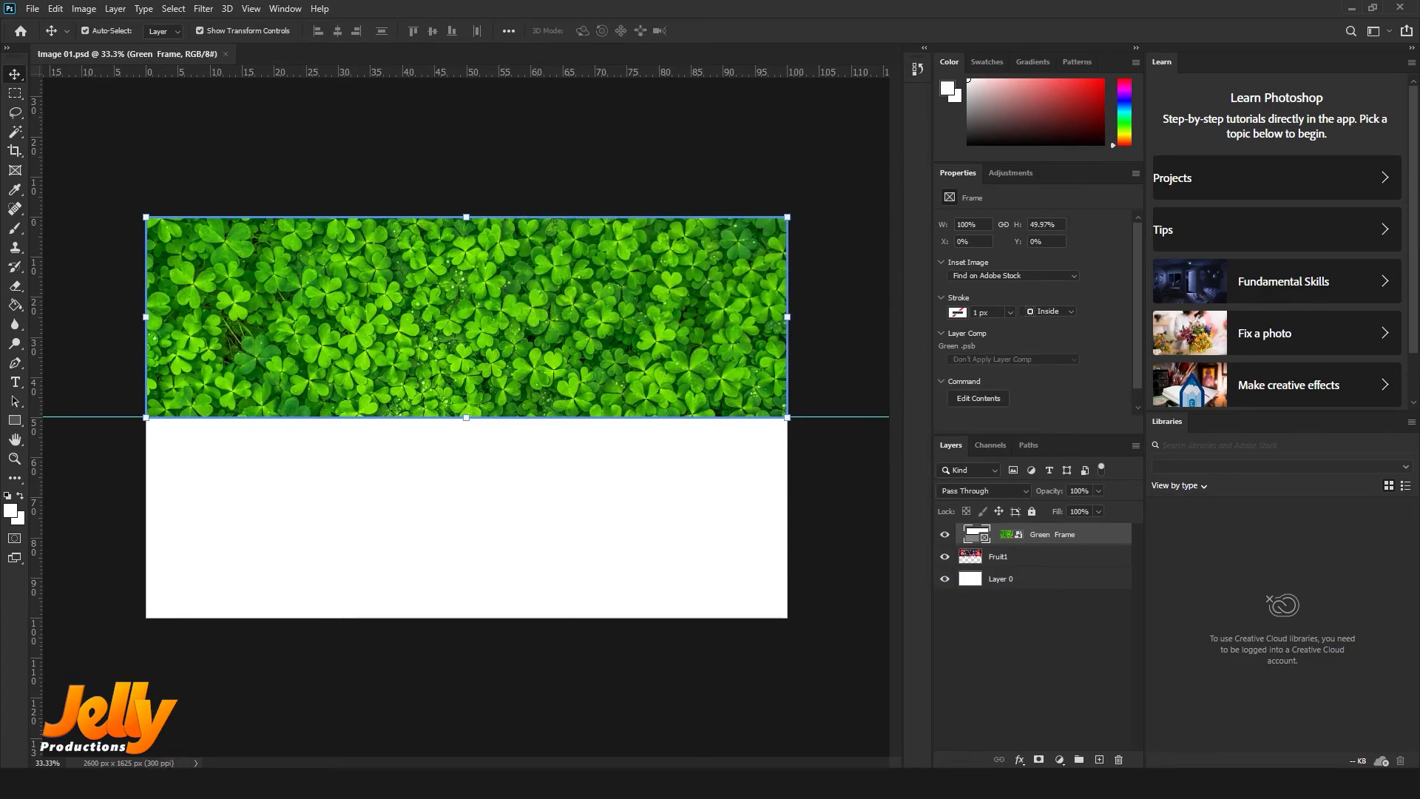
# Step: Switch to Adobe Bridge, maximize its window, and open Image 01.psd from the 06 Layers folder in Photoshop
pyautogui.click(978, 784)
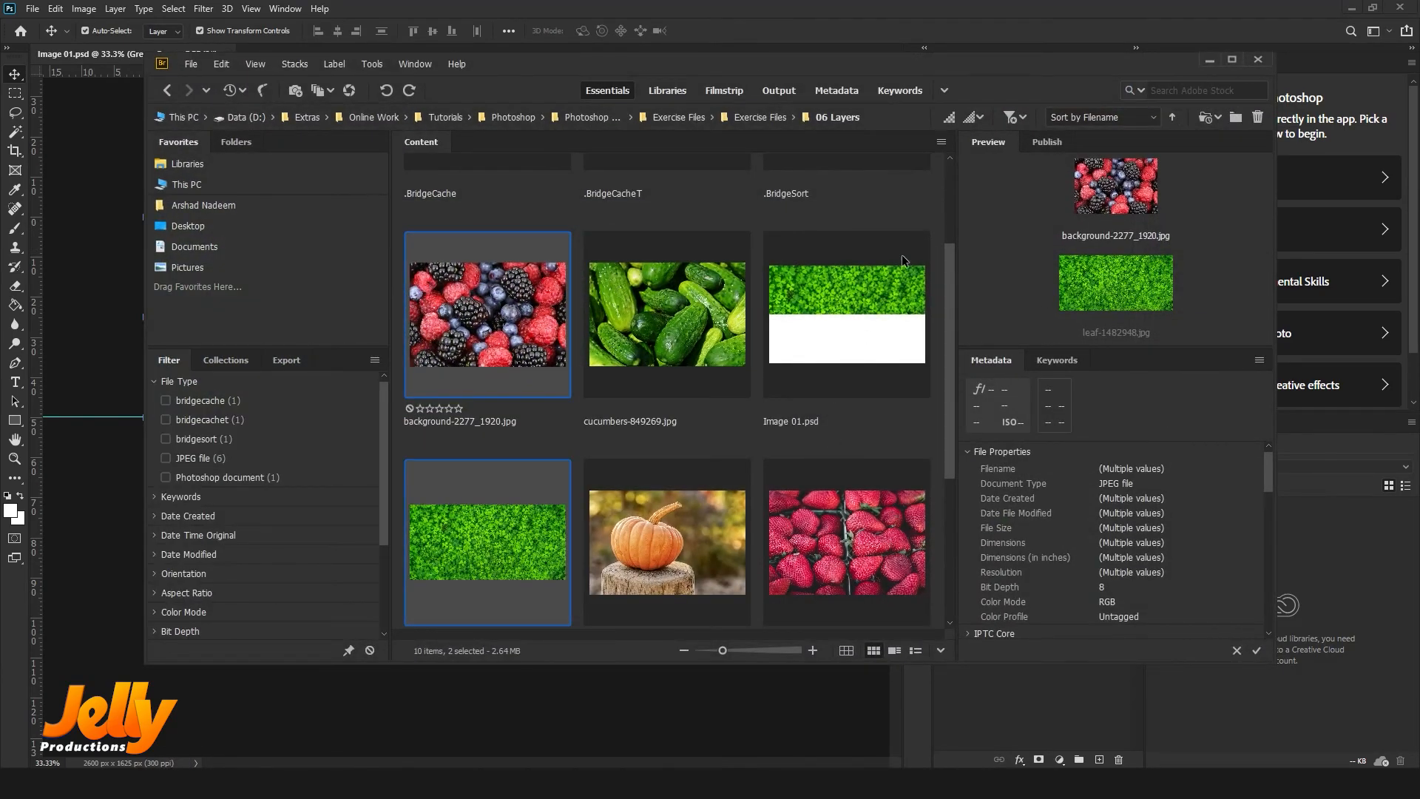
pyautogui.click(1232, 59)
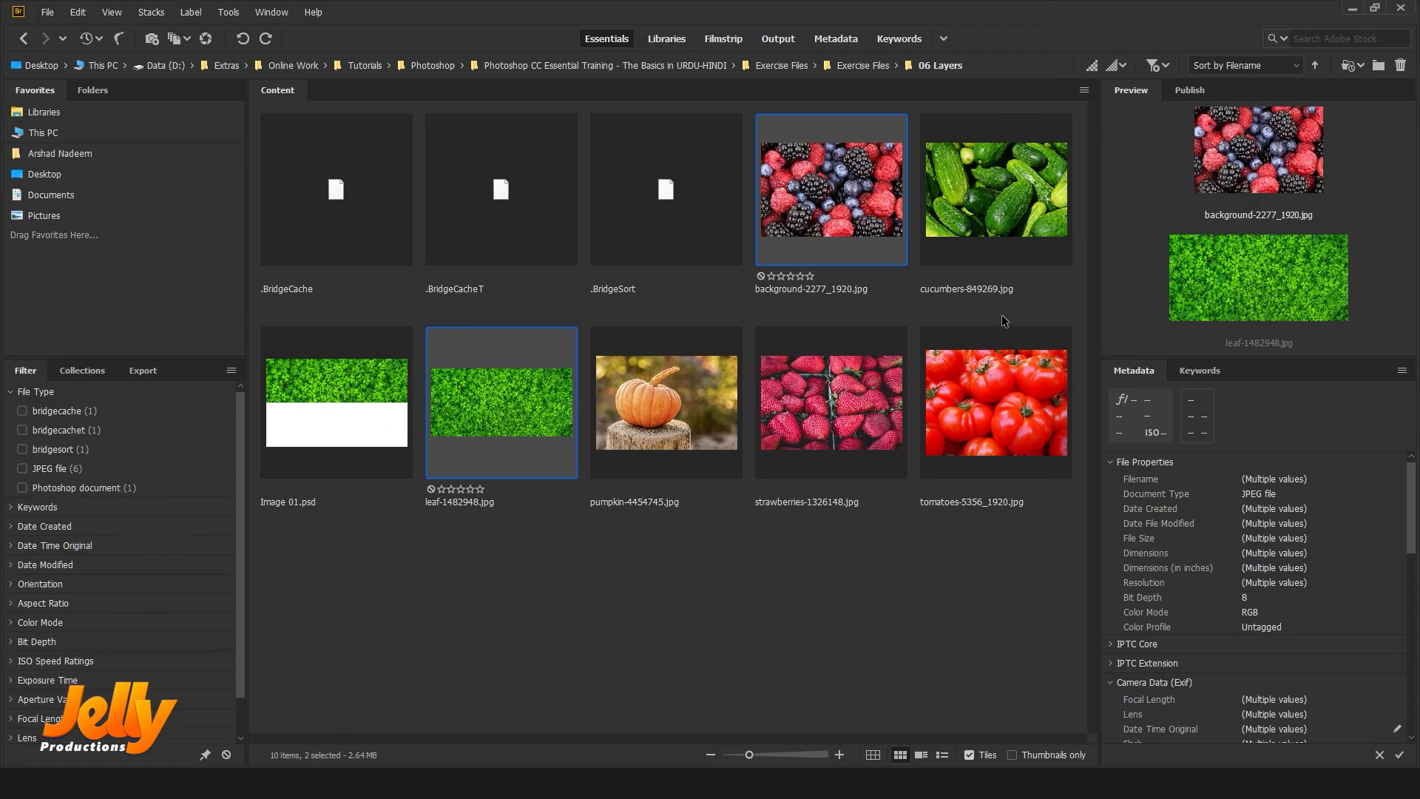
pyautogui.doubleClick(316, 409)
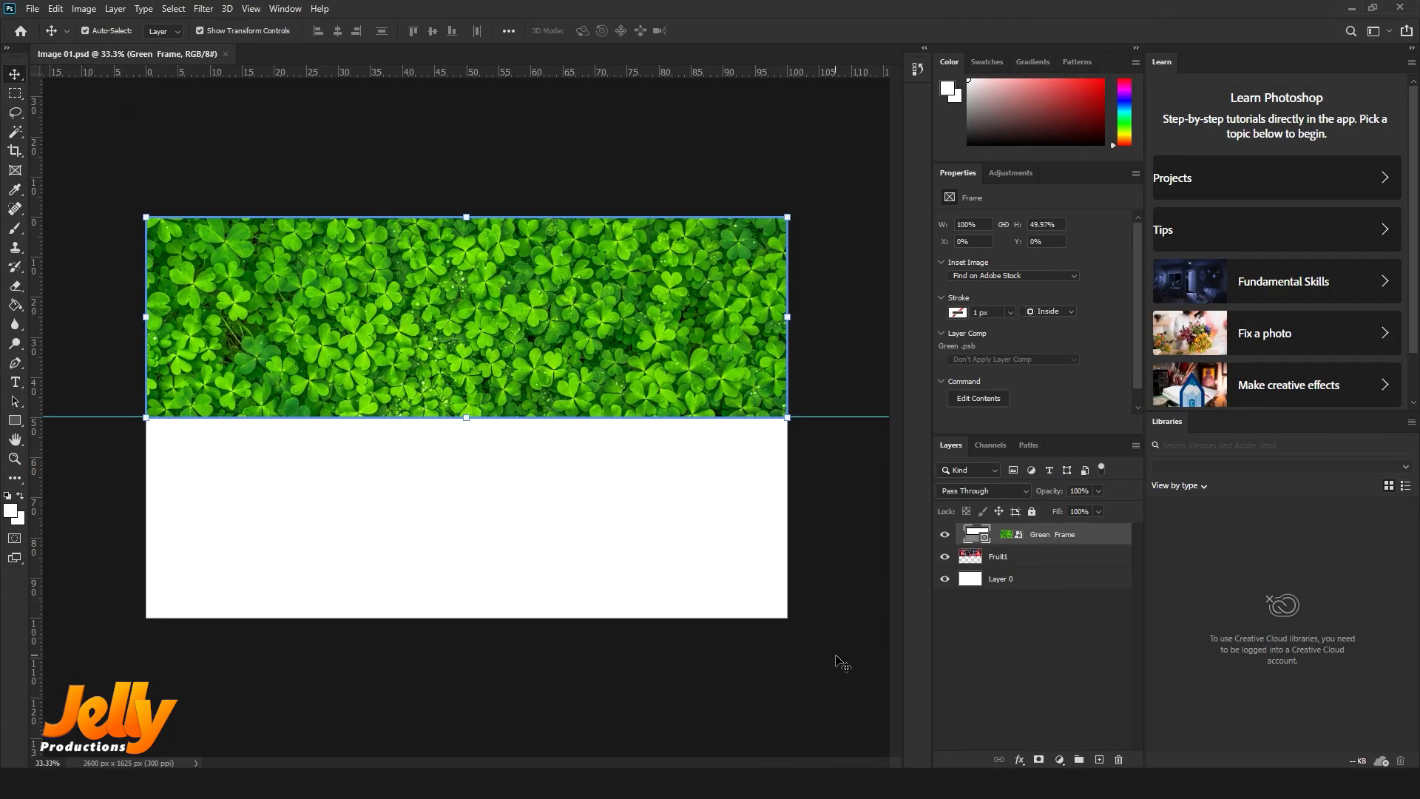